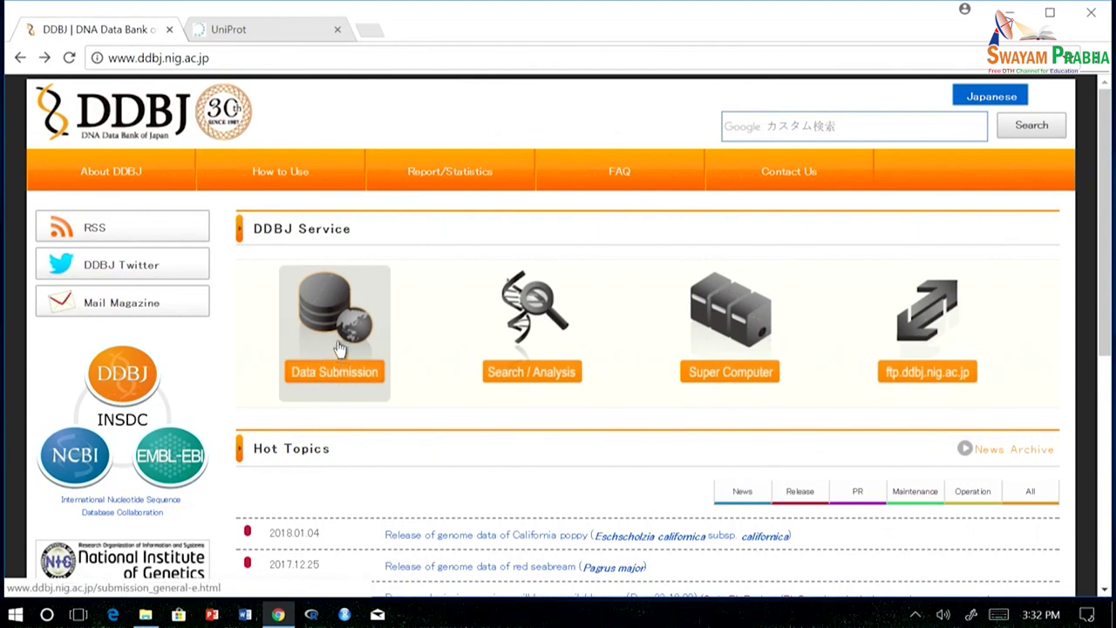
Open the DDBJ Data Submission section and review the Nucleotide Sequence Submission System (NSSS) page down to its How to submit section
{"action": "left_click", "coordinate": [339, 348]}
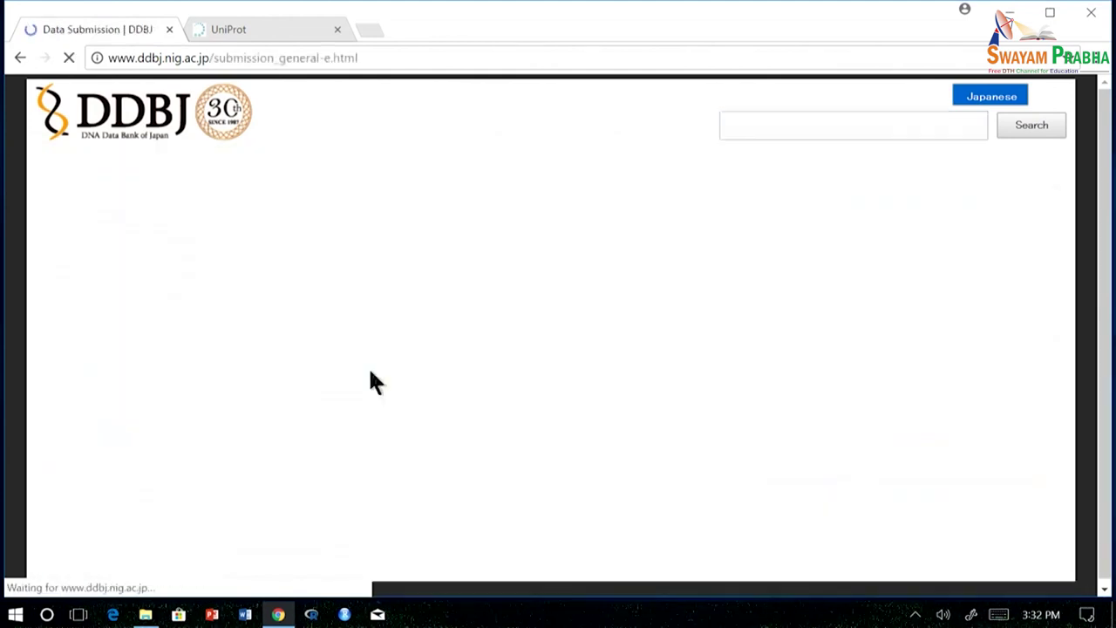
{"action": "scroll", "coordinate": [401, 419], "scroll_direction": "down", "scroll_amount": 2}
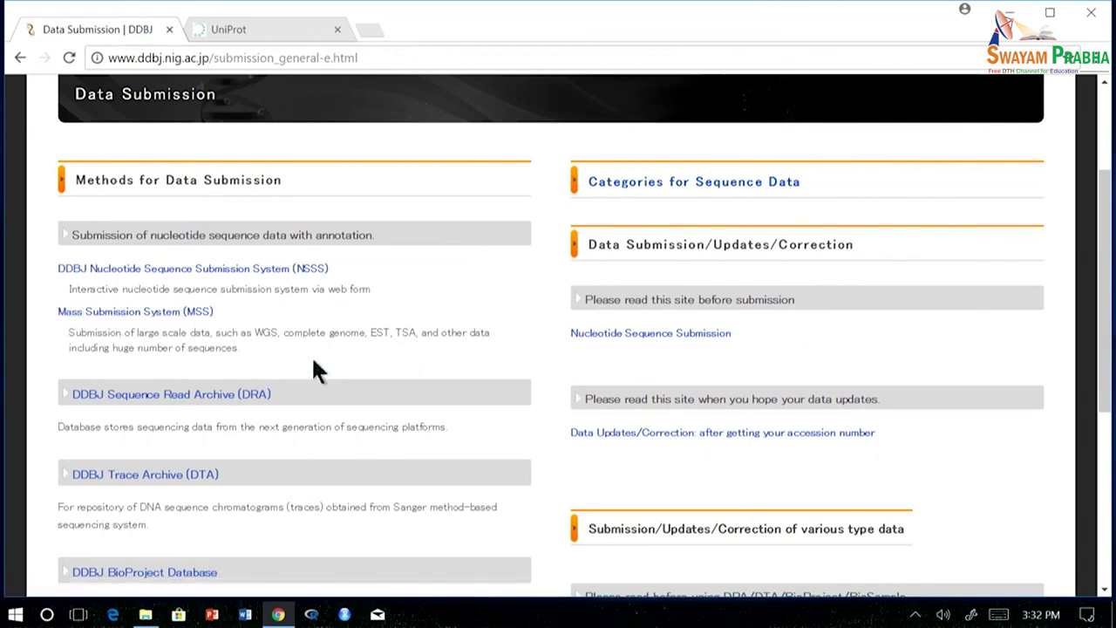
{"action": "left_click", "coordinate": [160, 274]}
{"action": "scroll", "coordinate": [339, 360], "scroll_direction": "down", "scroll_amount": 2}
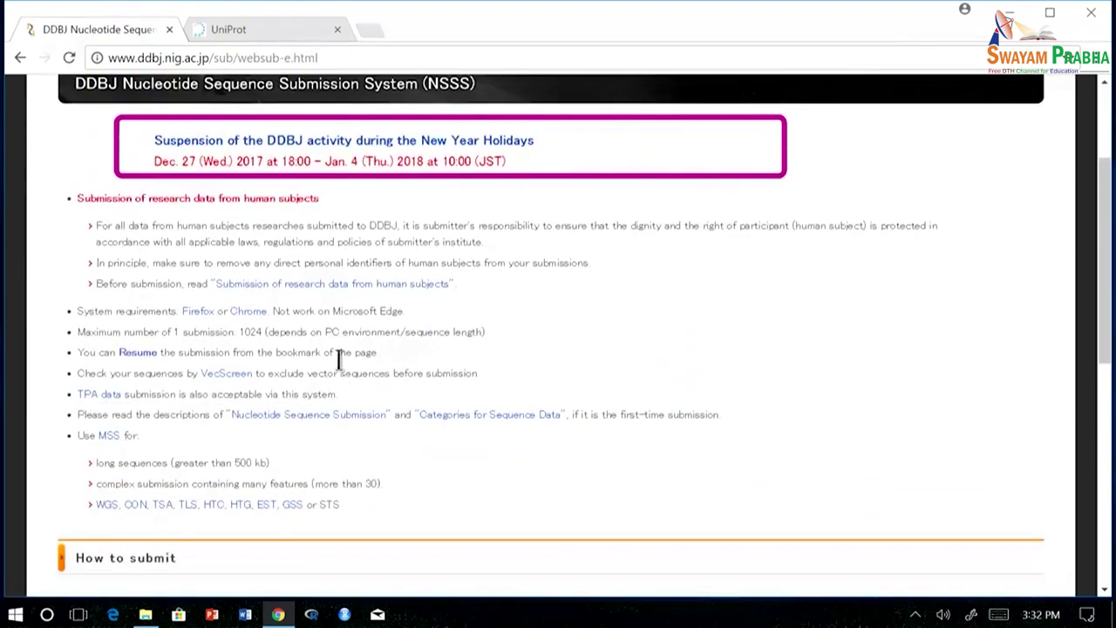
{"action": "scroll", "coordinate": [338, 359], "scroll_direction": "down", "scroll_amount": 4}
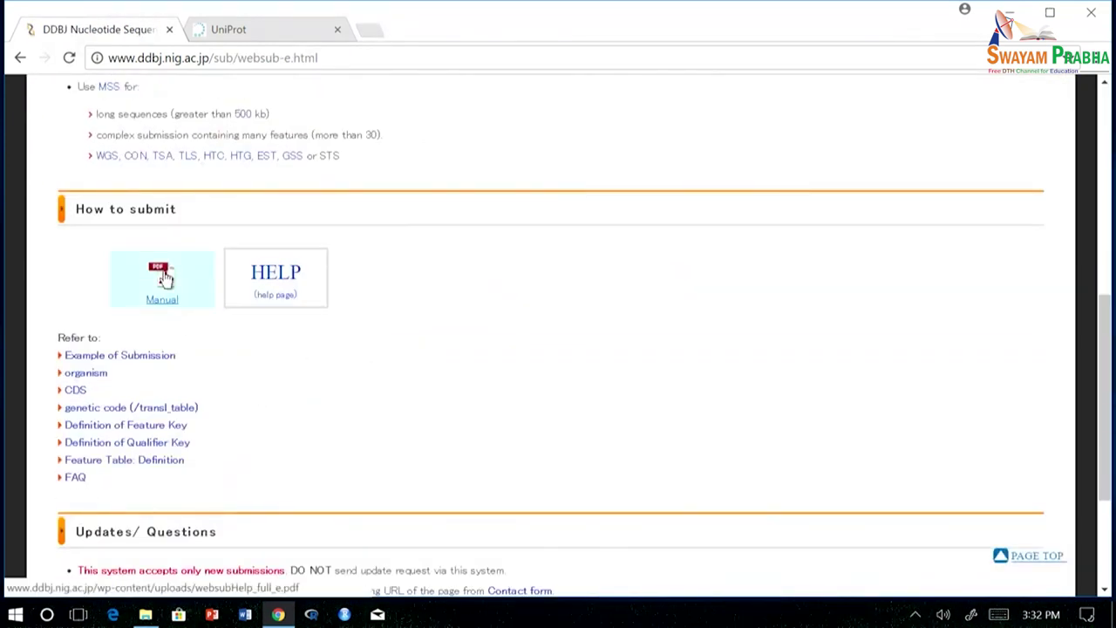
Open the NSSS PDF manual, read its outline of the submission stages, and close it
{"action": "left_click", "coordinate": [166, 278]}
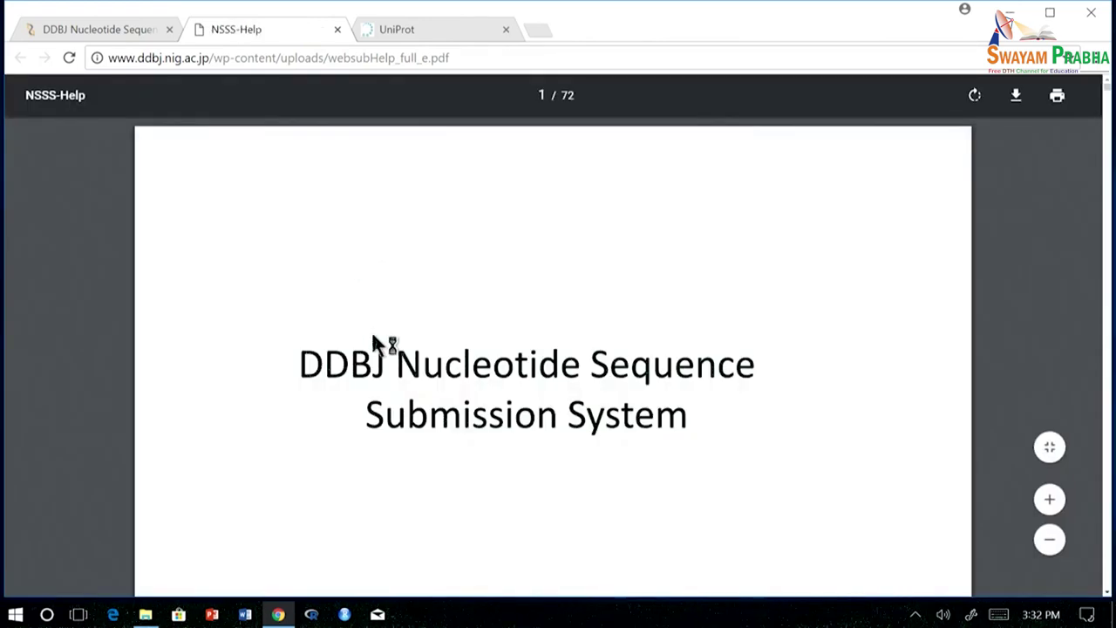
{"action": "scroll", "coordinate": [372, 340], "scroll_direction": "down", "scroll_amount": 10}
{"action": "scroll", "coordinate": [316, 234], "scroll_direction": "up", "scroll_amount": 3}
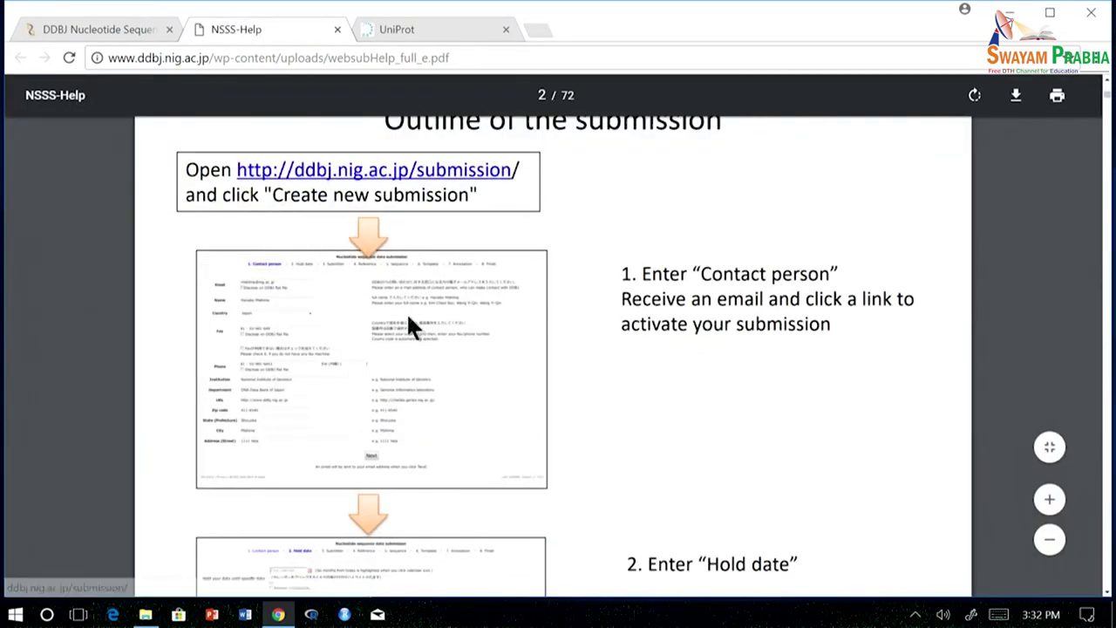
{"action": "scroll", "coordinate": [349, 306], "scroll_direction": "down", "scroll_amount": 4}
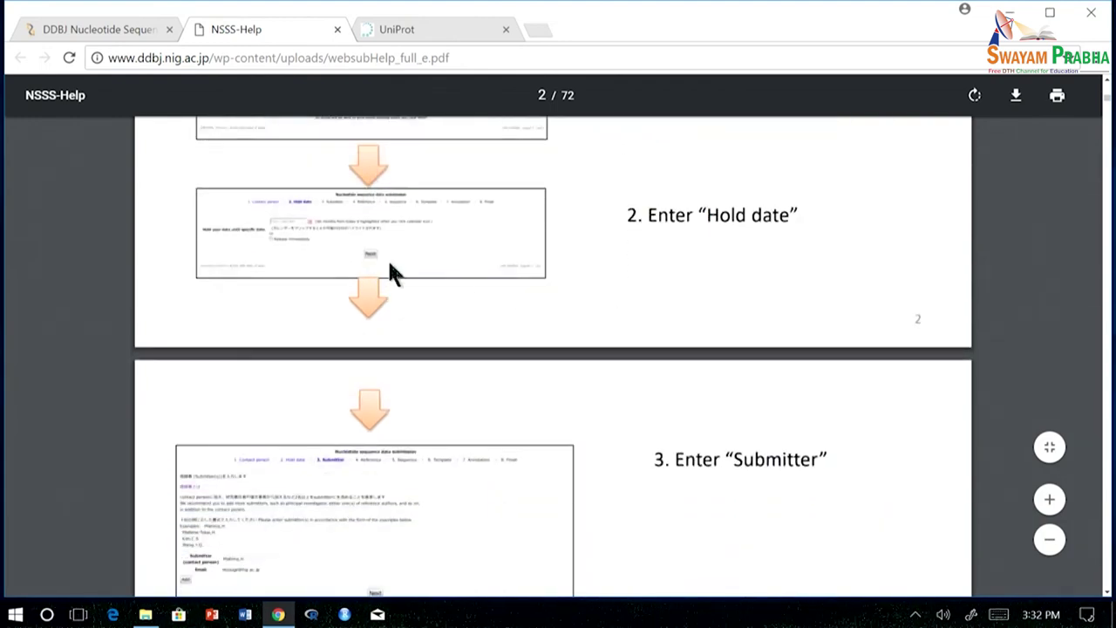
{"action": "left_click", "coordinate": [337, 29]}
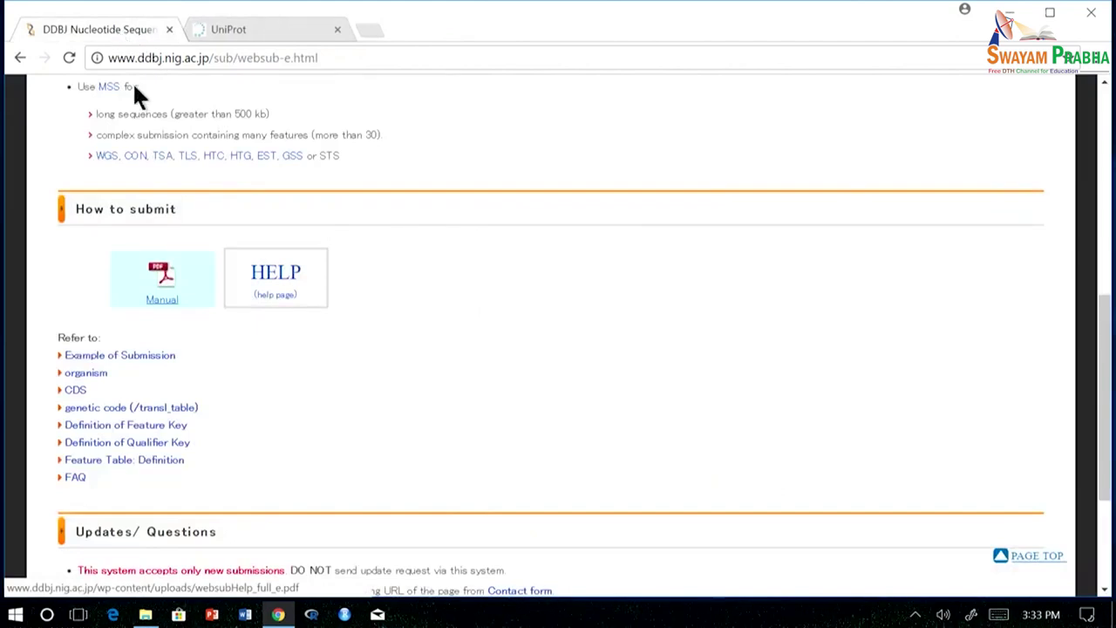
Return to the DDBJ home page and open the Search / Analysis service at its Database Search list
{"action": "scroll", "coordinate": [133, 82], "scroll_direction": "up", "scroll_amount": 10}
{"action": "left_click", "coordinate": [20, 57]}
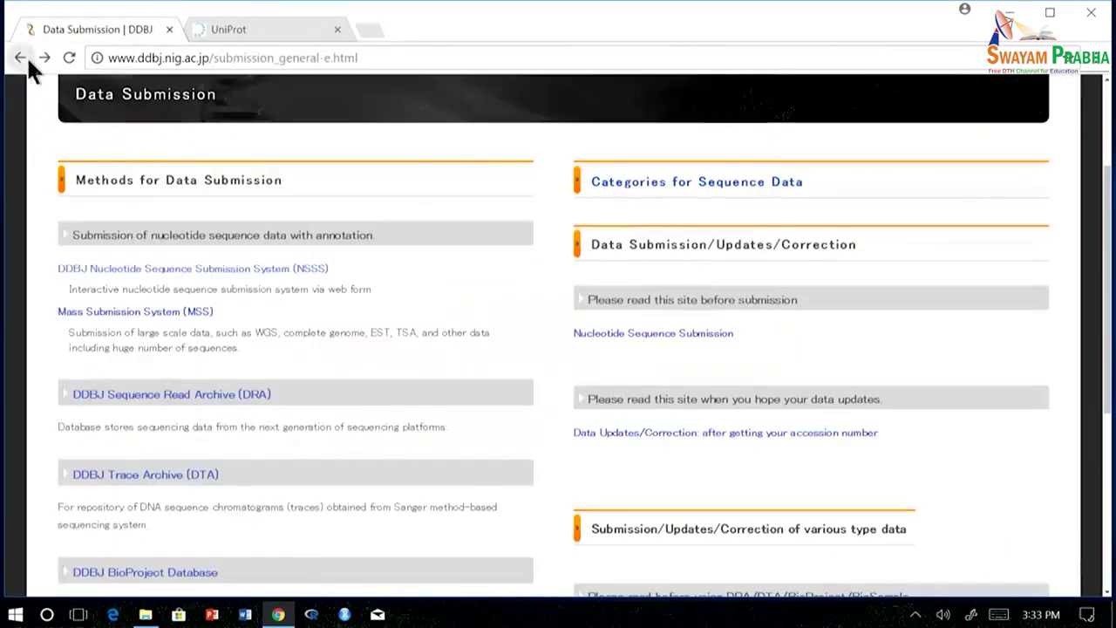
{"action": "left_click", "coordinate": [20, 58]}
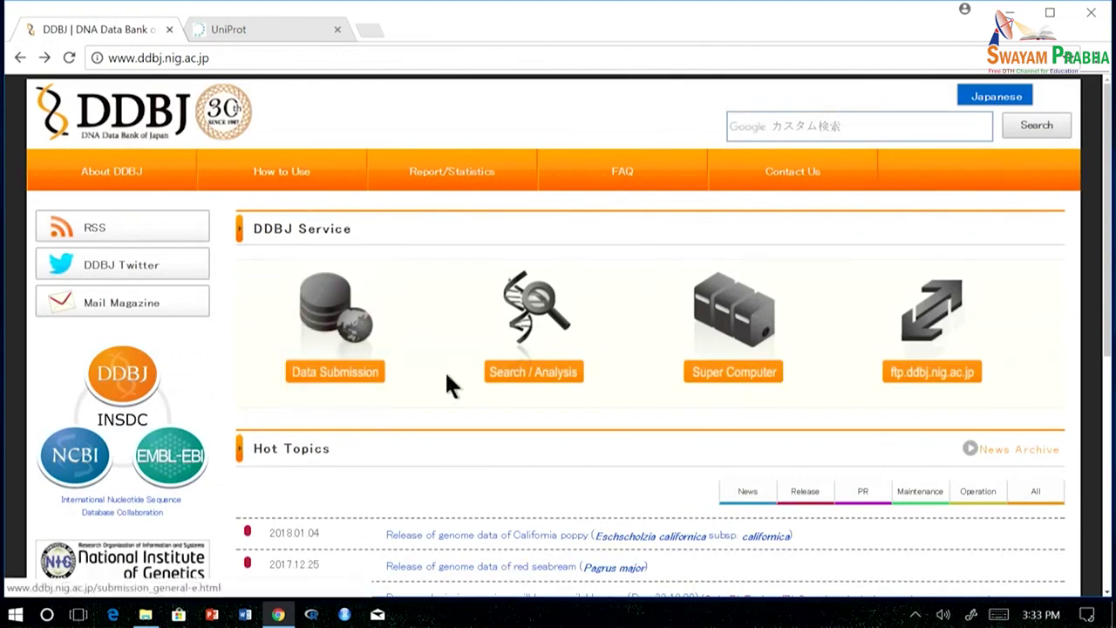
{"action": "left_click", "coordinate": [574, 367]}
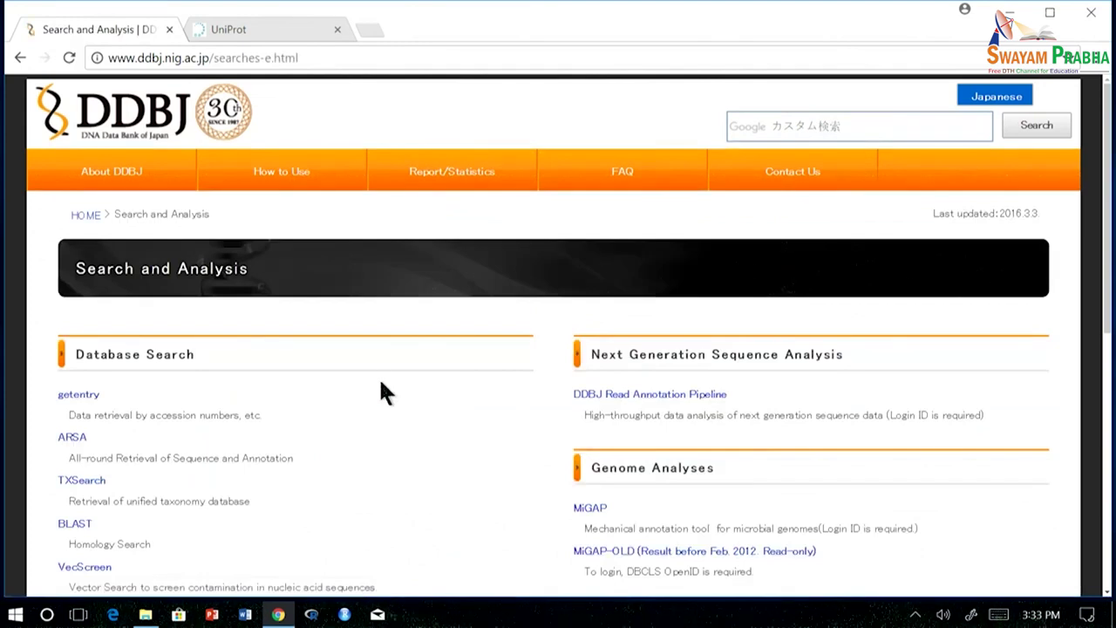
{"action": "scroll", "coordinate": [381, 392], "scroll_direction": "down", "scroll_amount": 2}
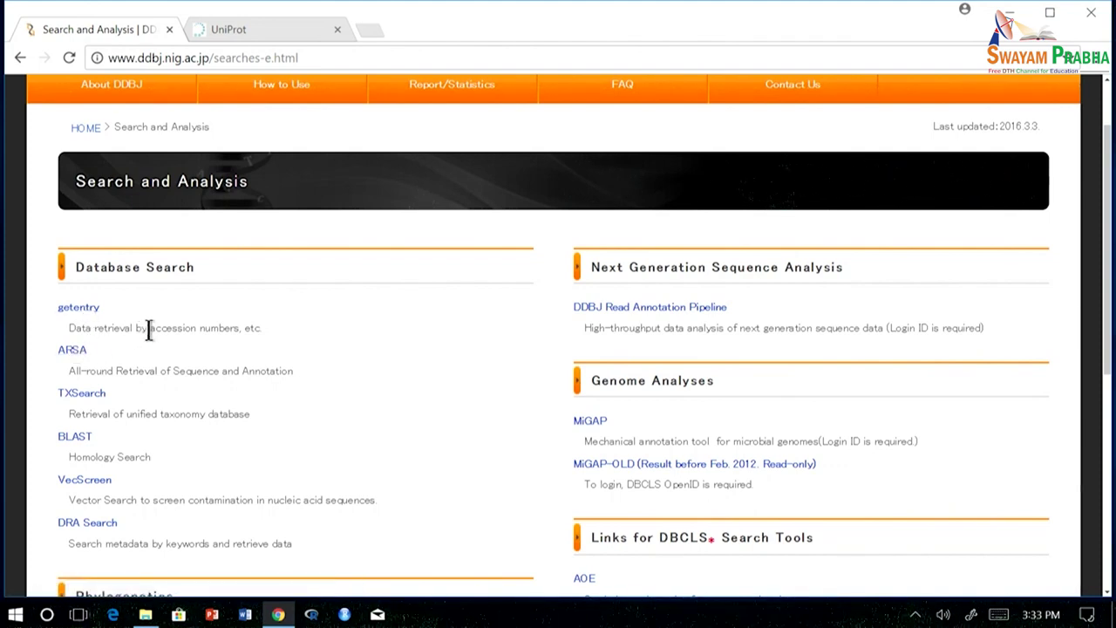
Examine the Database Search tools, highlighting the descriptions of getentry and ARSA
{"action": "left_click_drag", "start_coordinate": [148, 329], "coordinate": [220, 329]}
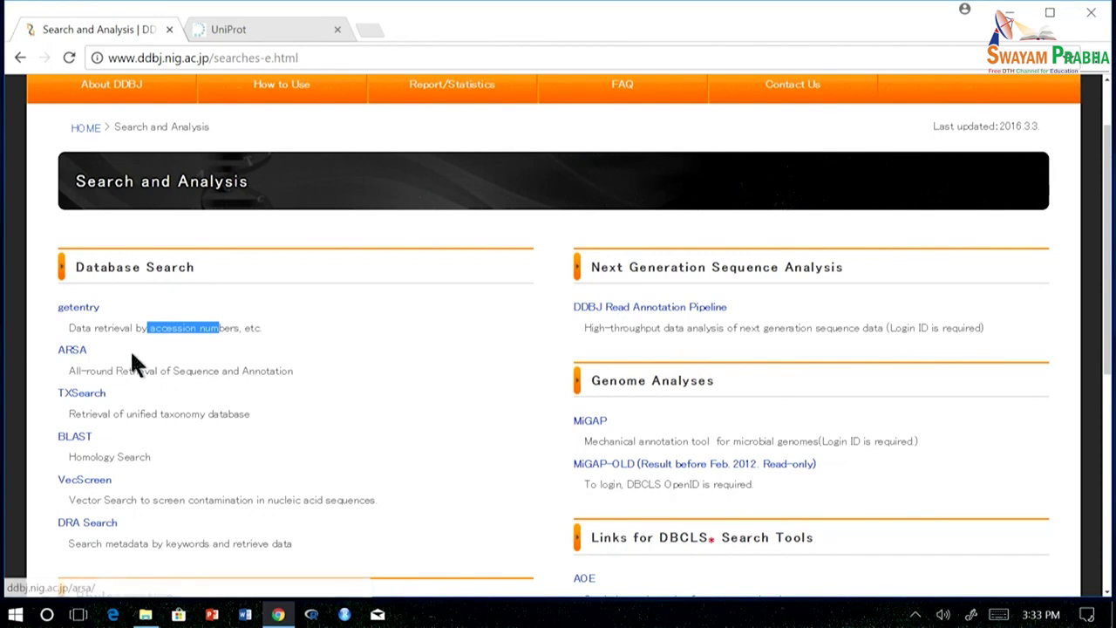
{"action": "left_click", "coordinate": [55, 382]}
{"action": "left_click_drag", "start_coordinate": [70, 371], "coordinate": [153, 372]}
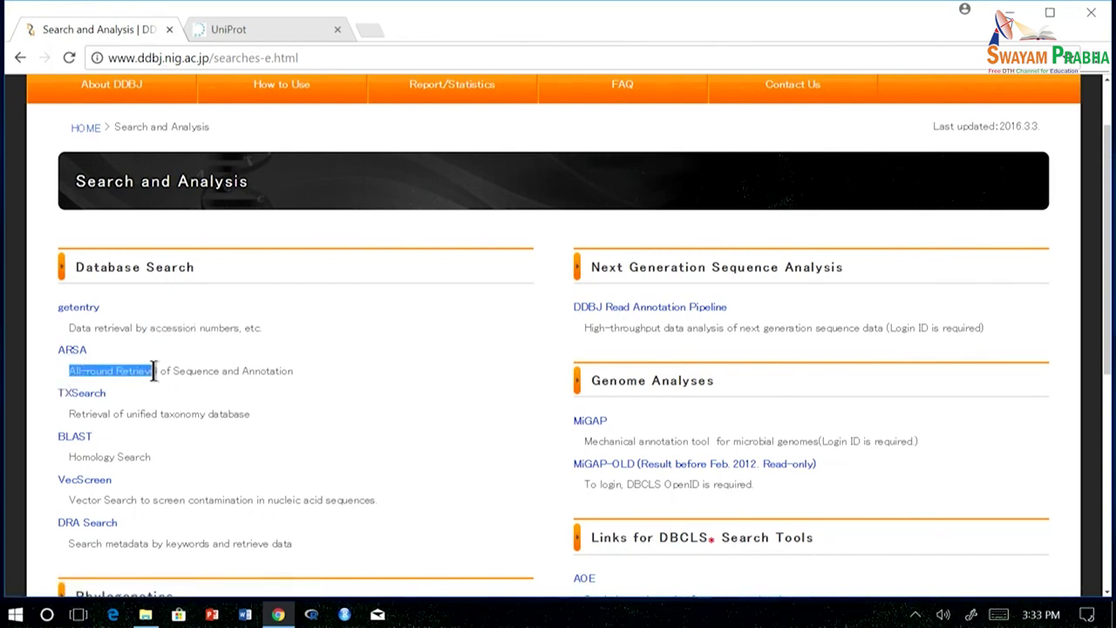
{"action": "left_click", "coordinate": [201, 376]}
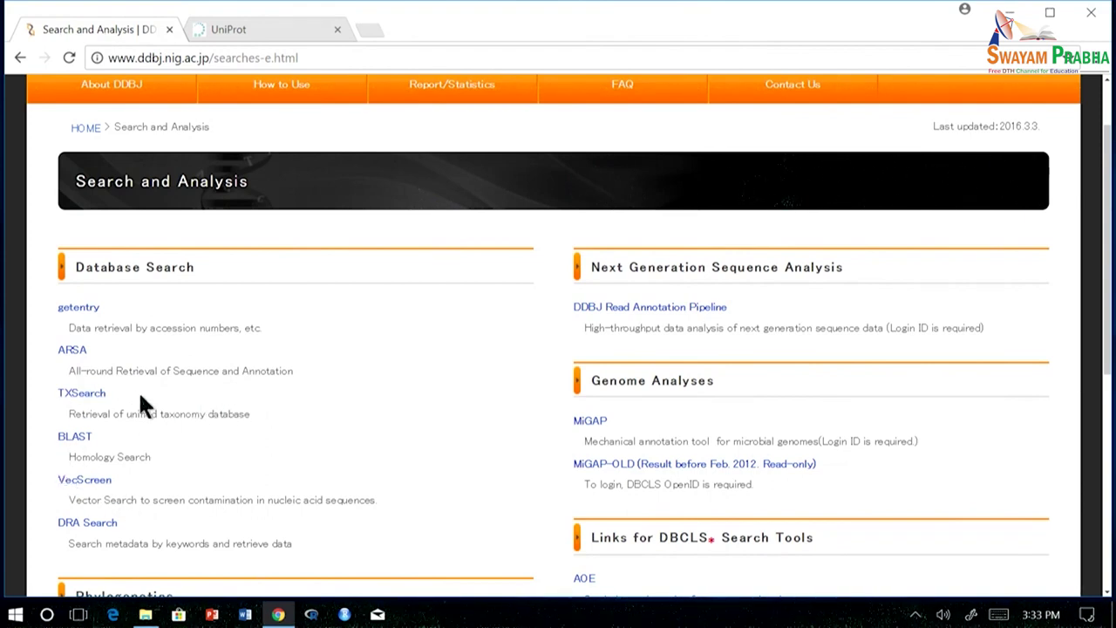
{"action": "scroll", "coordinate": [138, 387], "scroll_direction": "down", "scroll_amount": 1}
{"action": "scroll", "coordinate": [132, 349], "scroll_direction": "up", "scroll_amount": 1}
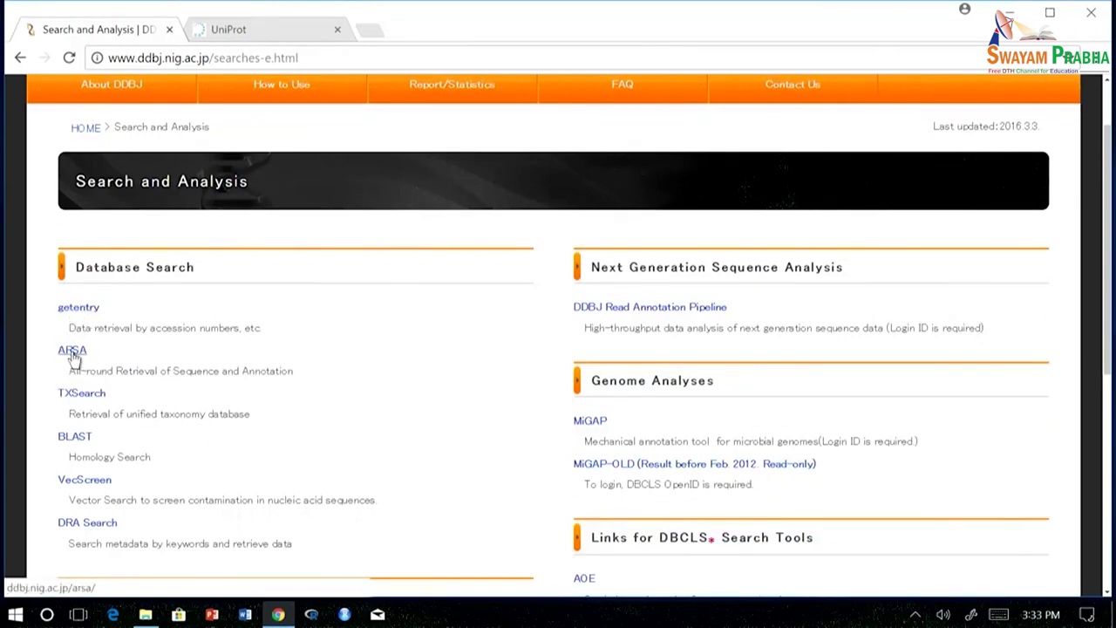
Open ARSA and run a quick search for myoglobin
{"action": "left_click", "coordinate": [72, 350]}
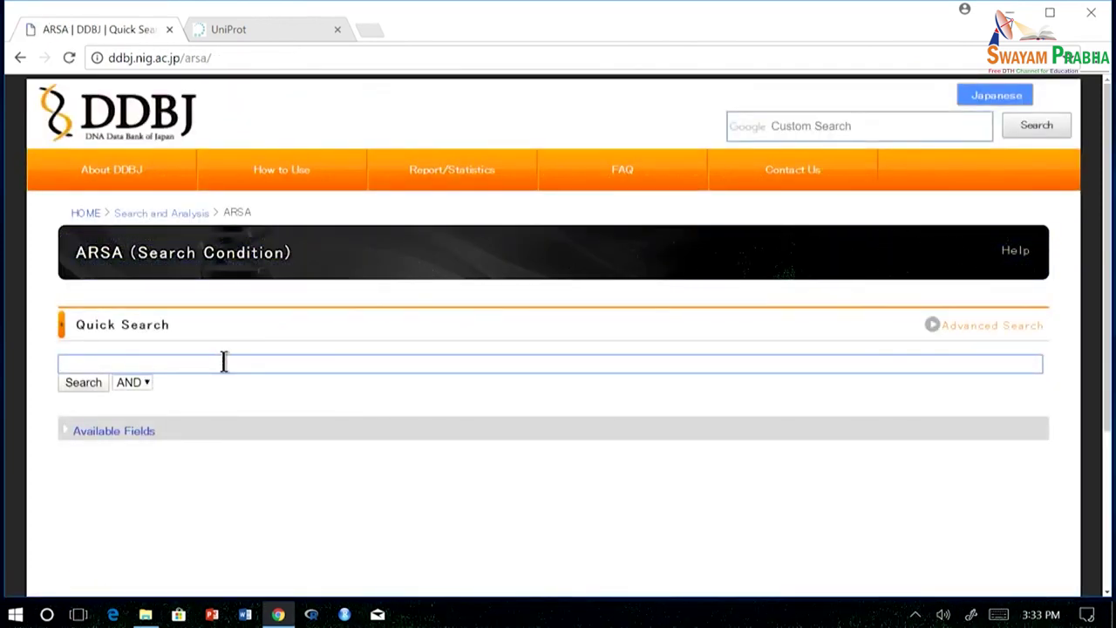
{"action": "type", "text": "myoglobi"}
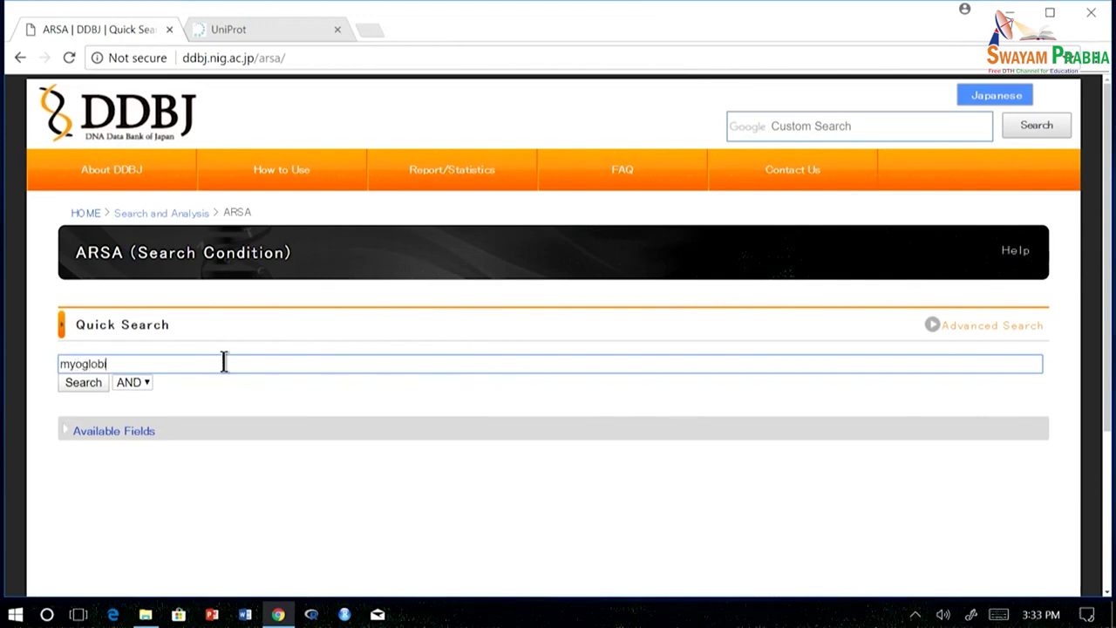
{"action": "type", "text": "n"}
{"action": "key", "text": "Return"}
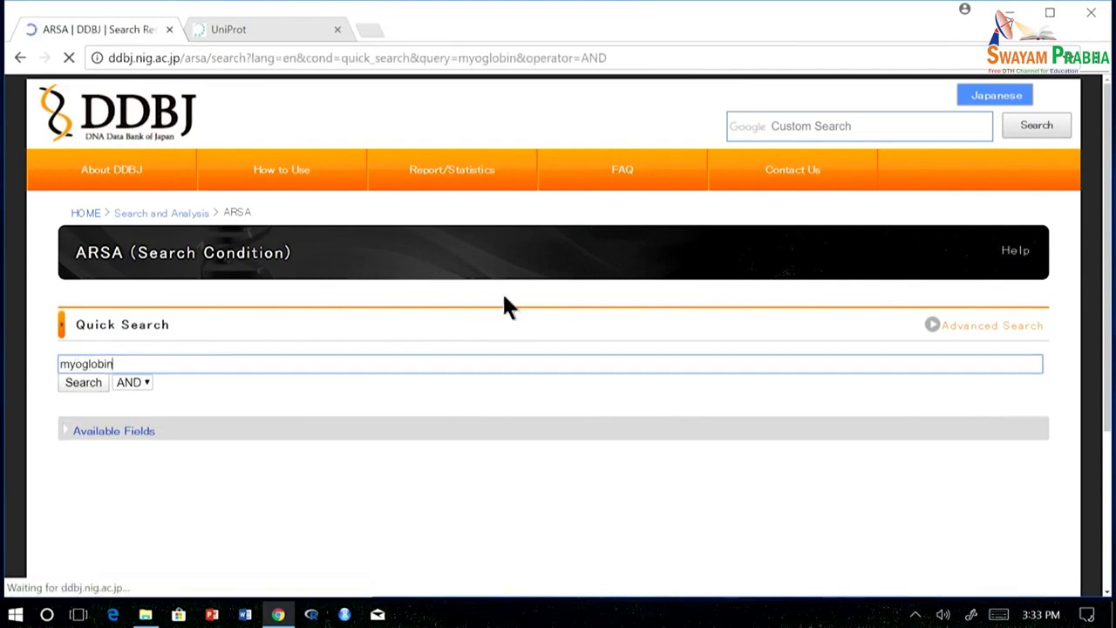
Copy the primary accession number of the first entry, KT824125, from the search results
{"action": "scroll", "coordinate": [294, 428], "scroll_direction": "down", "scroll_amount": 3}
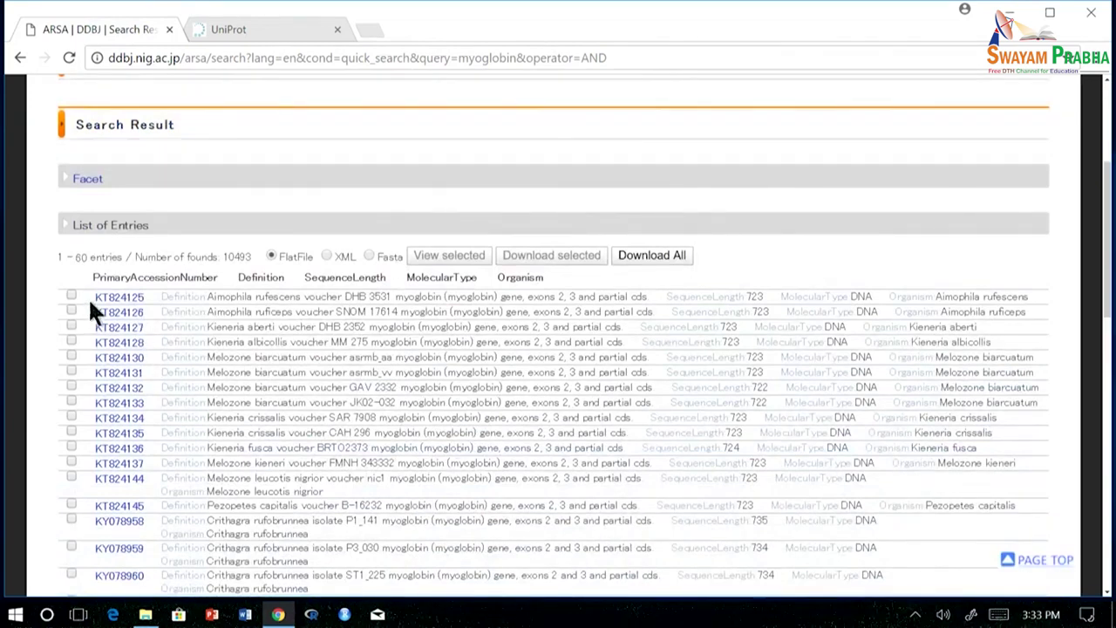
{"action": "left_click_drag", "start_coordinate": [92, 297], "coordinate": [143, 296]}
{"action": "key", "text": "ctrl+c"}
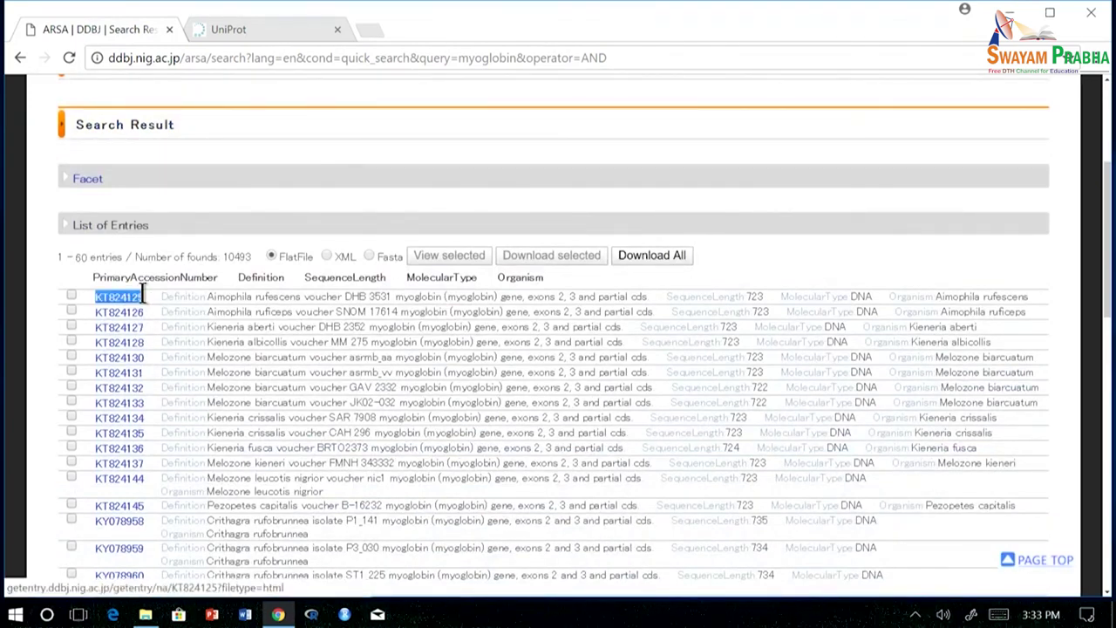
Retrieve the DNA entry KT824125 through getentry using the copied accession number
{"action": "left_click", "coordinate": [21, 57]}
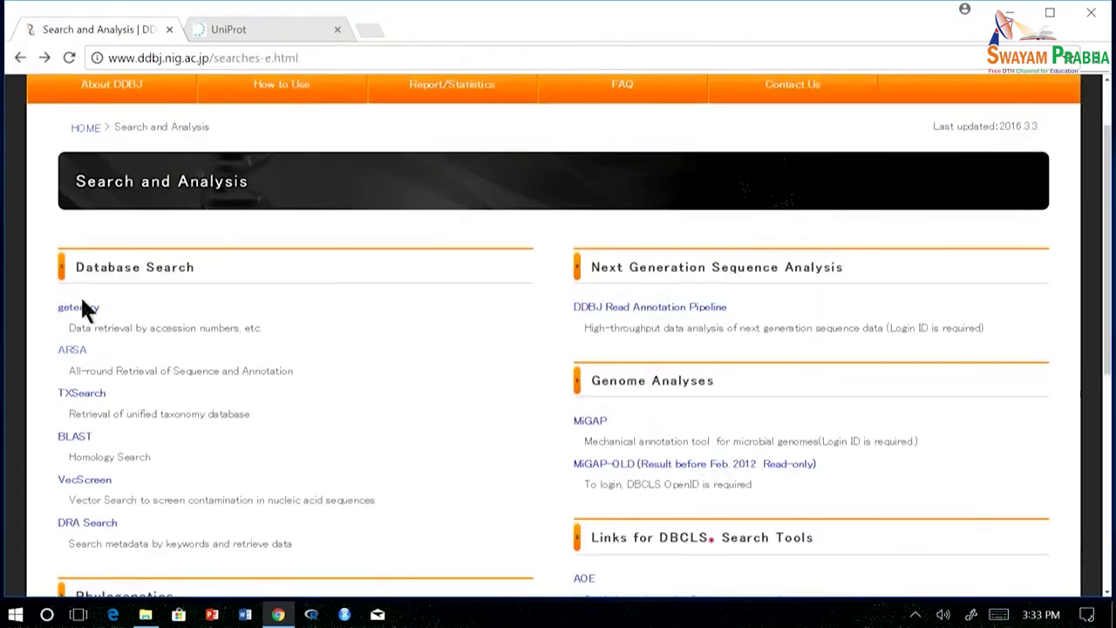
{"action": "left_click", "coordinate": [83, 307]}
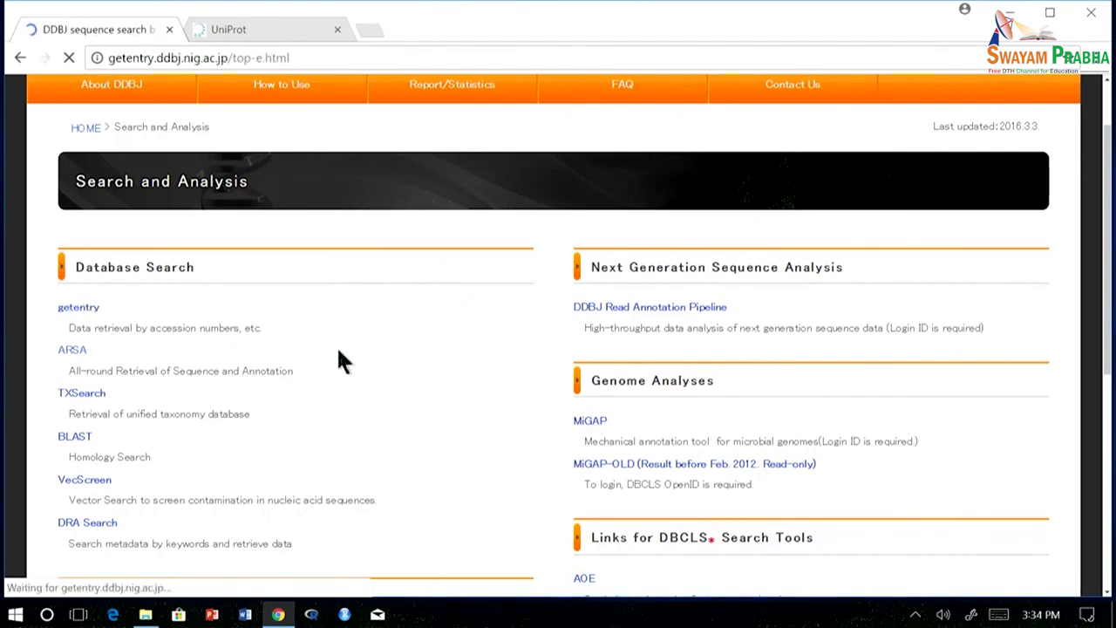
{"action": "left_click", "coordinate": [271, 370]}
{"action": "key", "text": "ctrl+v"}
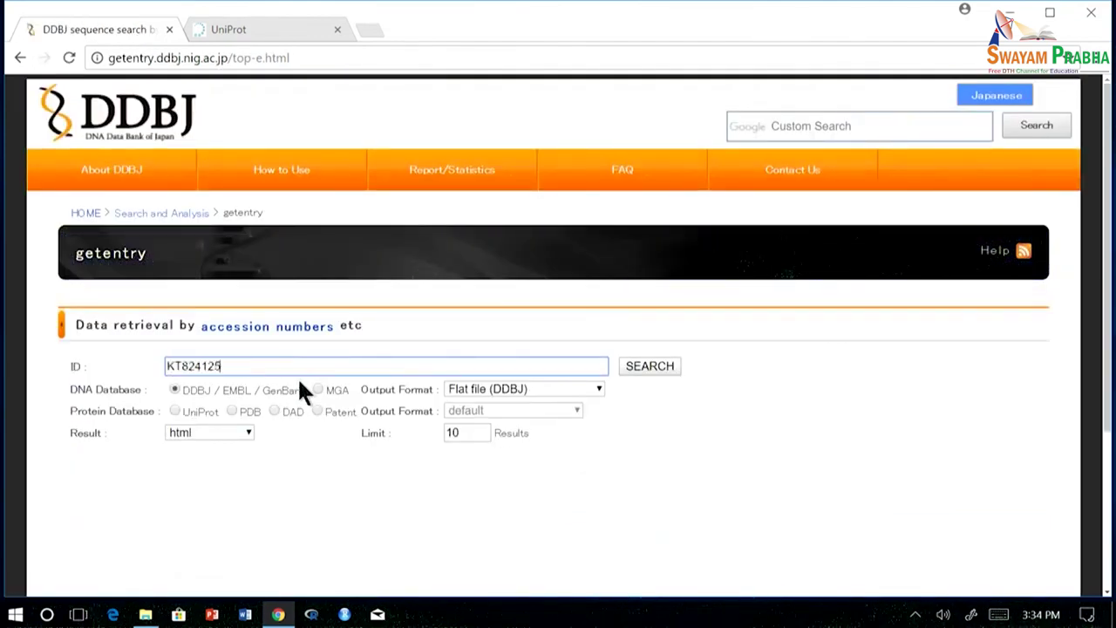
{"action": "left_click", "coordinate": [650, 366]}
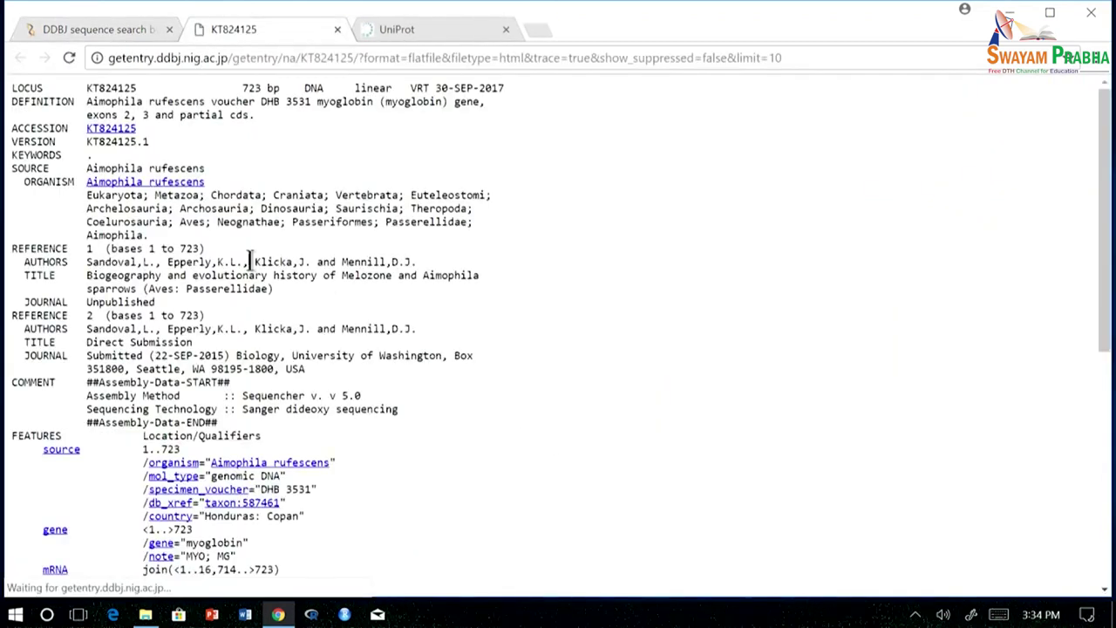
Examine the retrieved flat-file record and the DNA output format choices on the getentry form
{"action": "scroll", "coordinate": [148, 262], "scroll_direction": "down", "scroll_amount": 3}
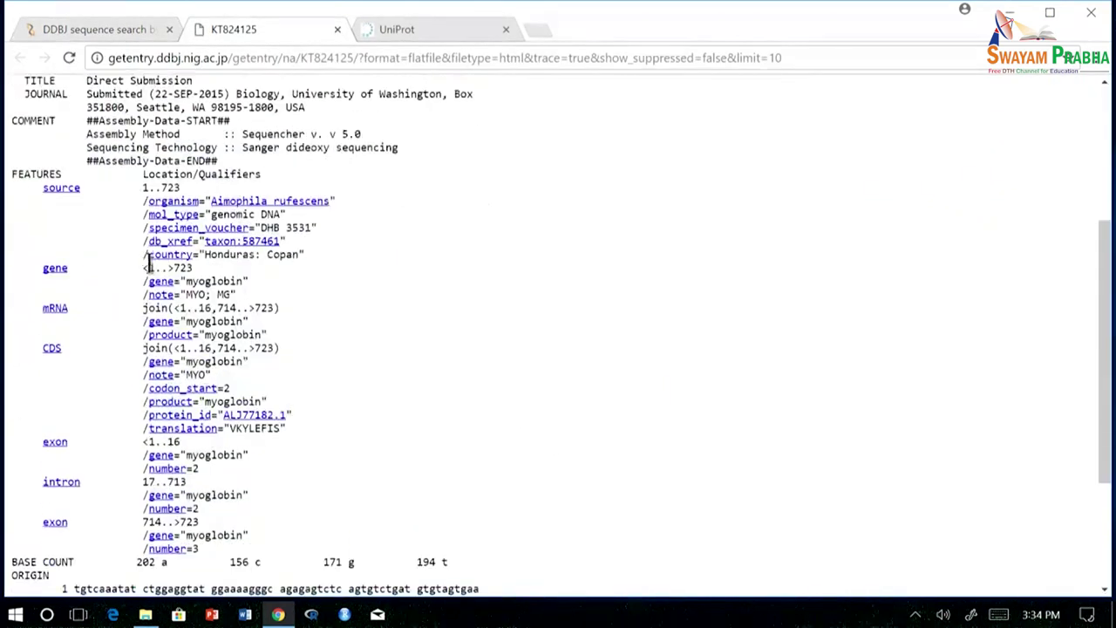
{"action": "scroll", "coordinate": [148, 218], "scroll_direction": "up", "scroll_amount": 3}
{"action": "left_click", "coordinate": [128, 29]}
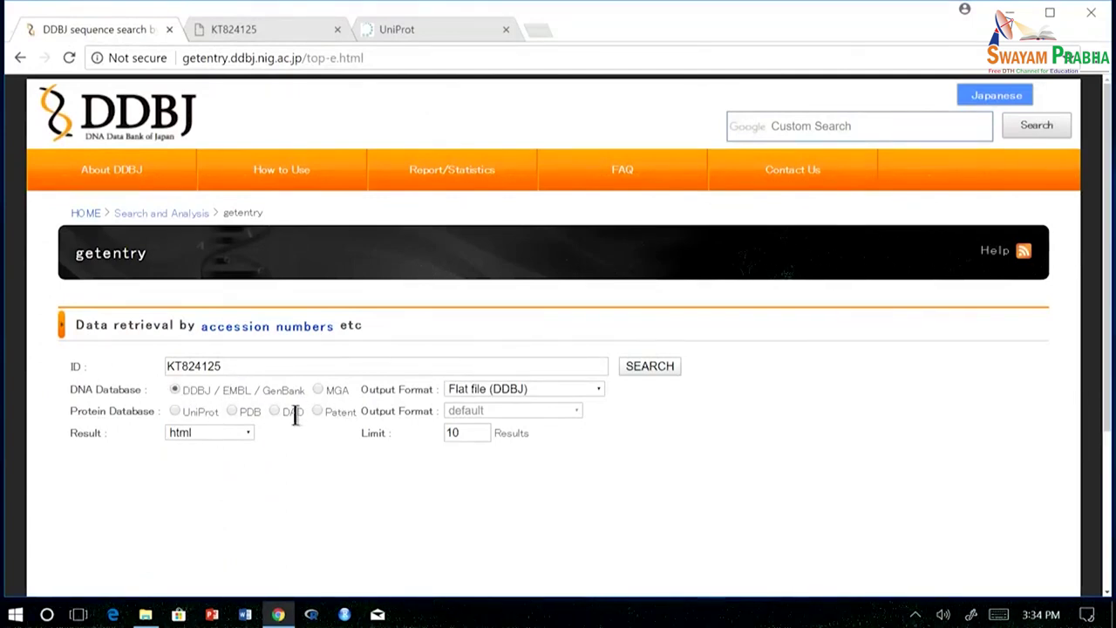
{"action": "left_click", "coordinate": [545, 397]}
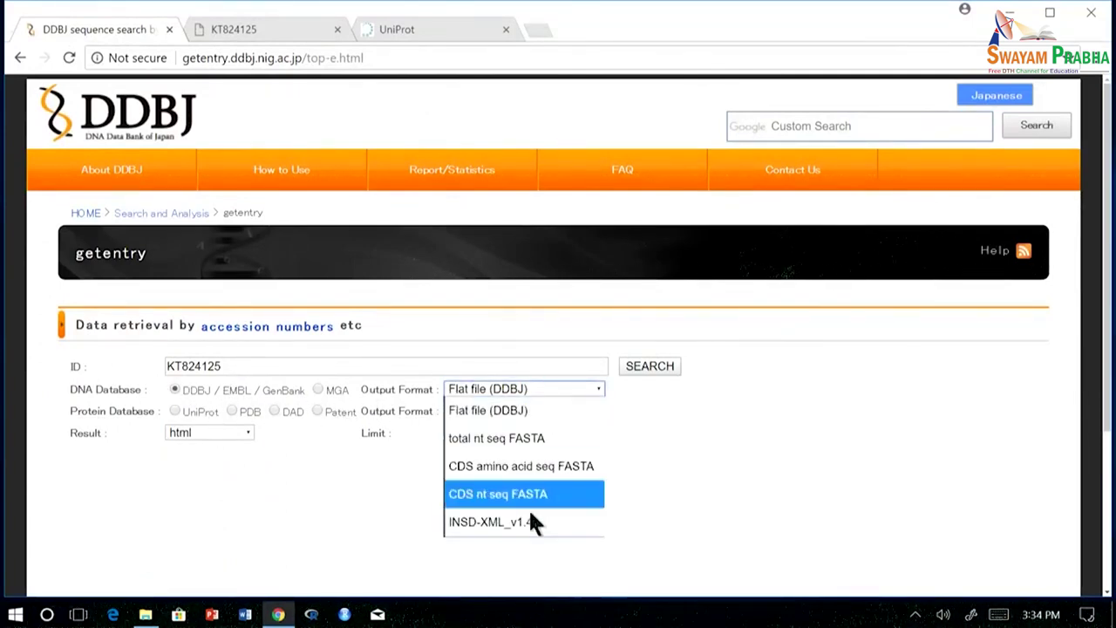
Open ARSA's Advanced Search form and show the example queries for its fields
{"action": "left_click", "coordinate": [20, 57]}
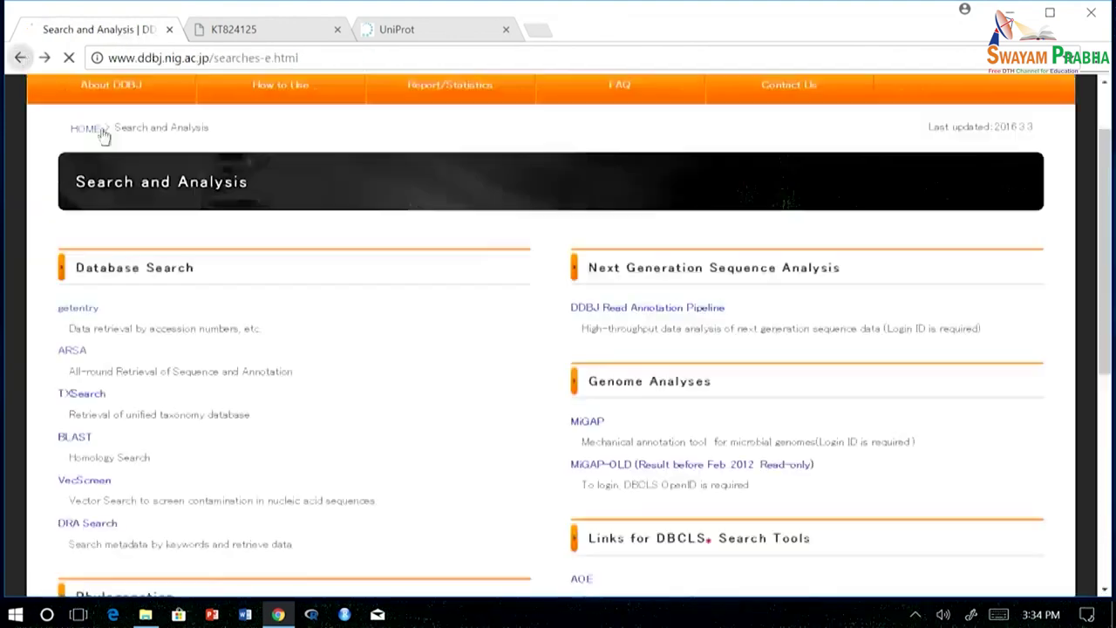
{"action": "left_click", "coordinate": [77, 350]}
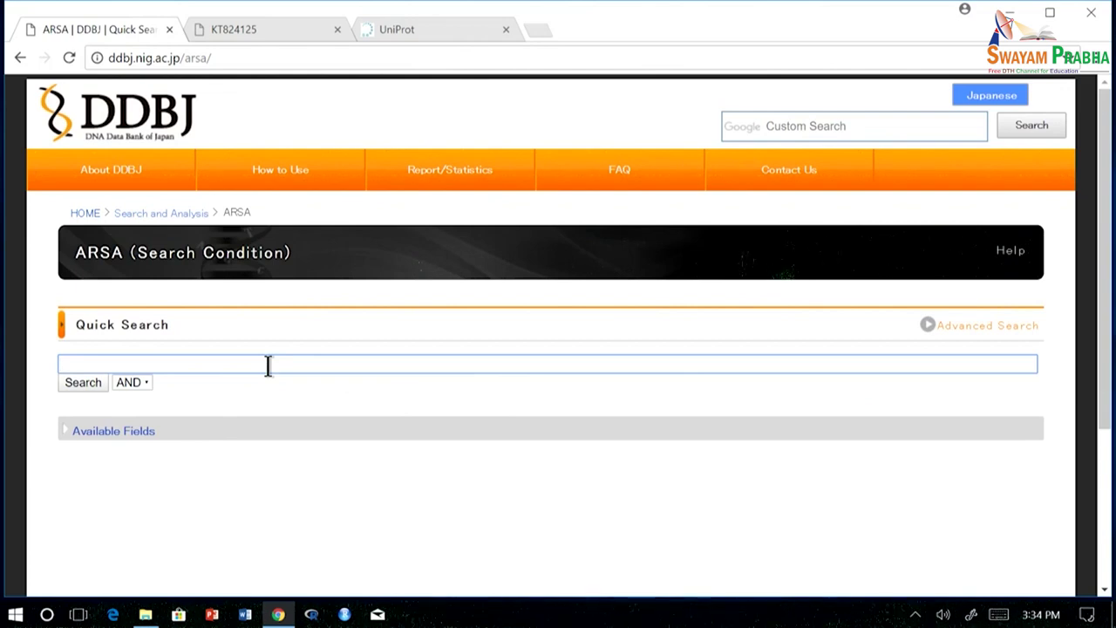
{"action": "left_click", "coordinate": [968, 327]}
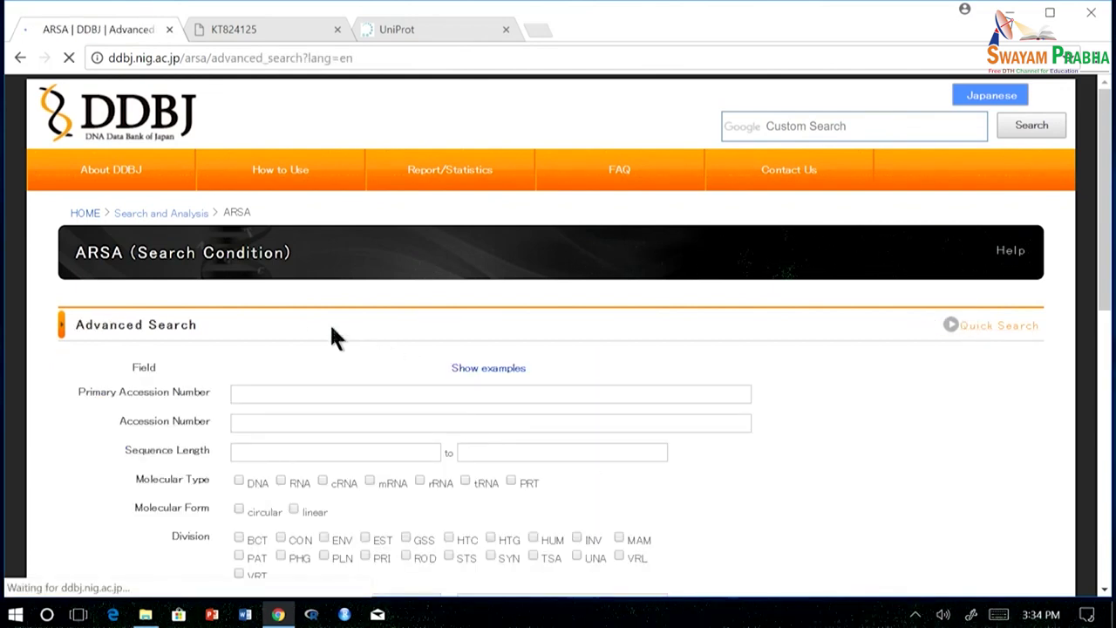
{"action": "scroll", "coordinate": [332, 337], "scroll_direction": "down", "scroll_amount": 2}
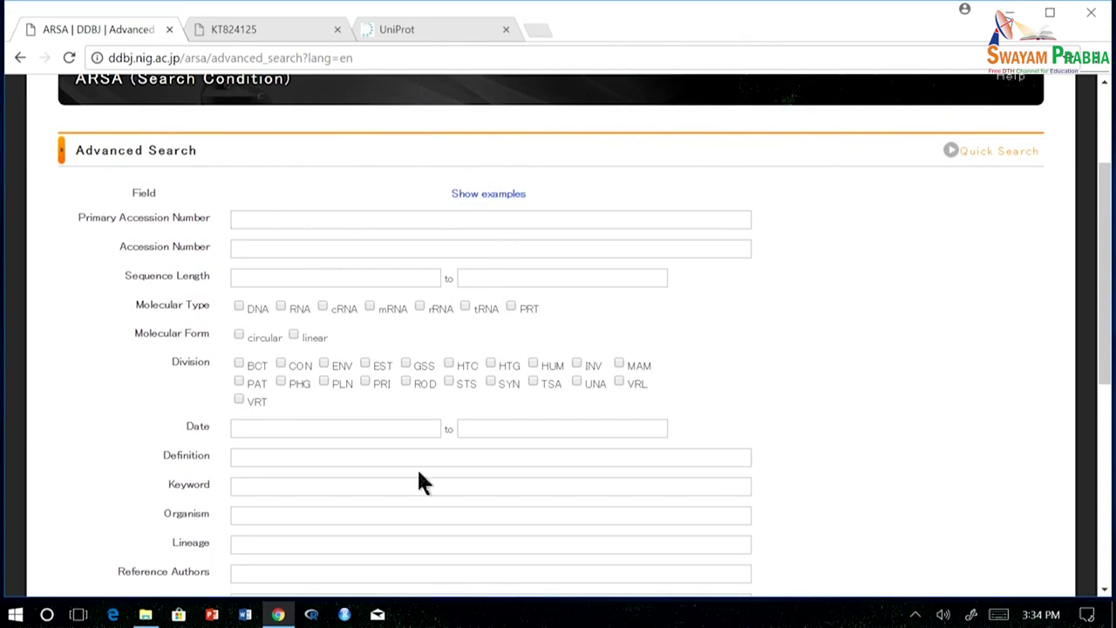
{"action": "left_click", "coordinate": [482, 193]}
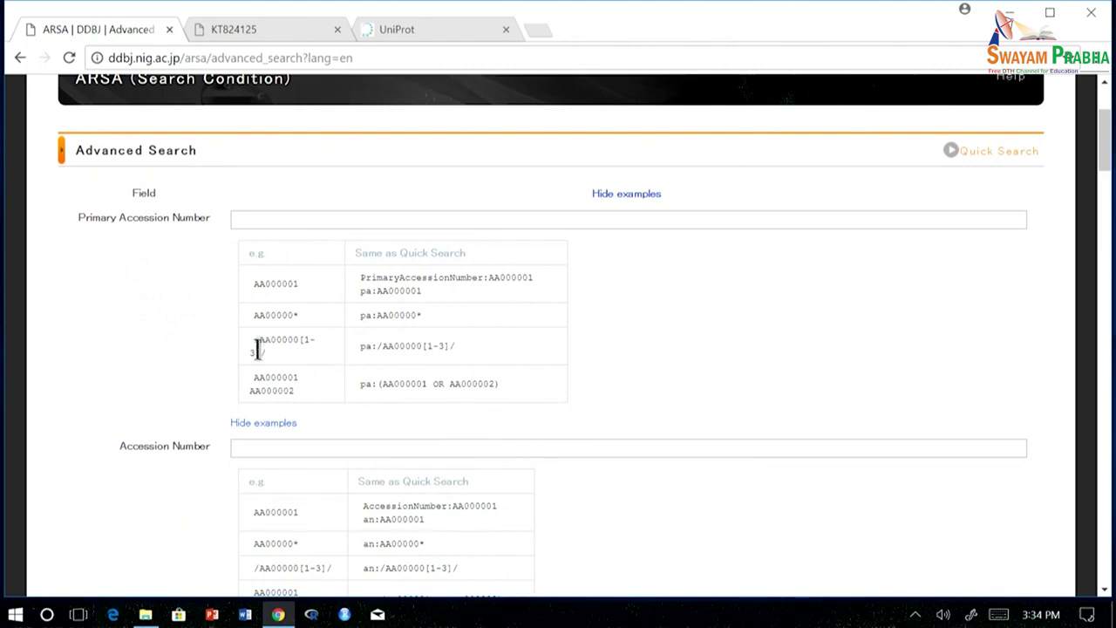
Run an advanced search using the example wildcard AA00000* as the Primary Accession Number
{"action": "left_click_drag", "start_coordinate": [255, 315], "coordinate": [305, 323]}
{"action": "key", "text": "ctrl+c"}
{"action": "left_click", "coordinate": [307, 219]}
{"action": "key", "text": "ctrl+v"}
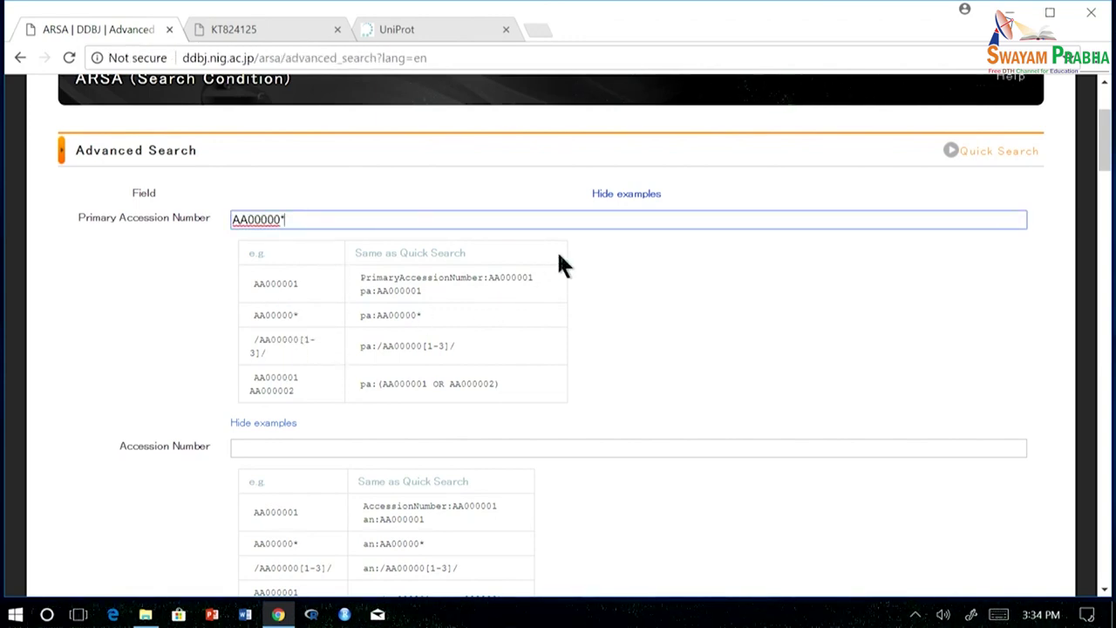
{"action": "key", "text": "Return"}
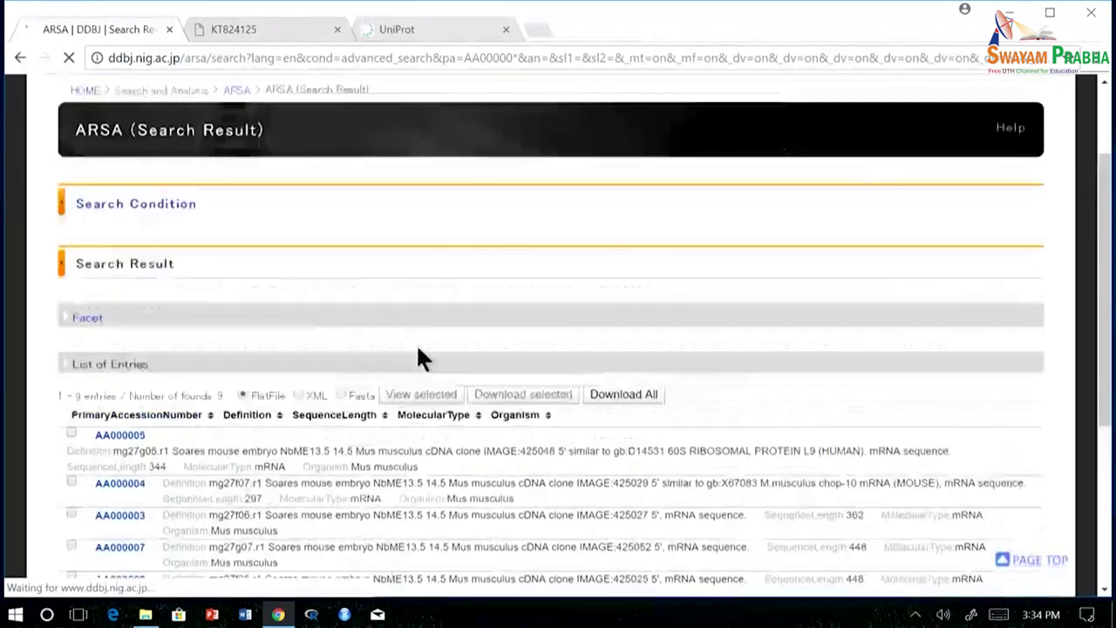
Review the list of entries found by the wildcard search and return to the Advanced Search form
{"action": "scroll", "coordinate": [110, 419], "scroll_direction": "down", "scroll_amount": 3}
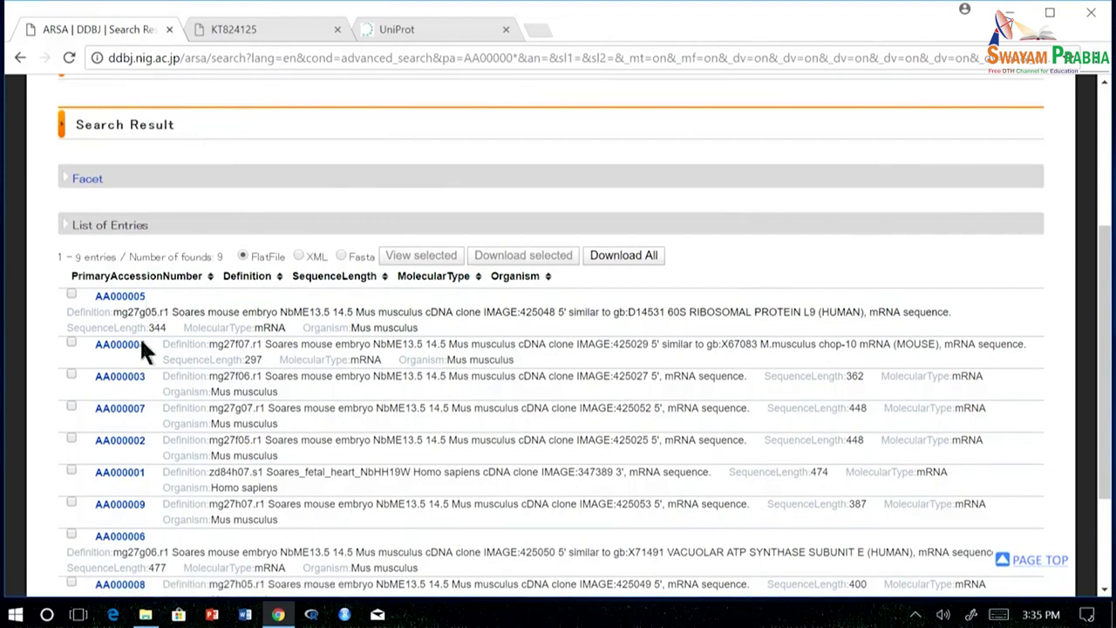
{"action": "scroll", "coordinate": [407, 406], "scroll_direction": "down", "scroll_amount": 2}
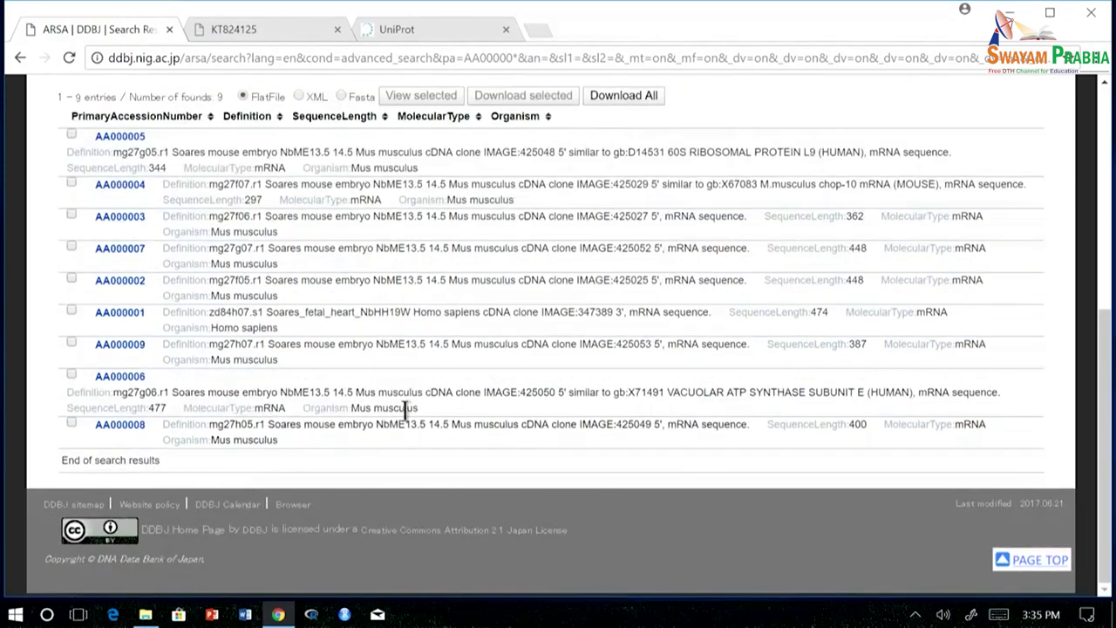
{"action": "scroll", "coordinate": [419, 381], "scroll_direction": "up", "scroll_amount": 4}
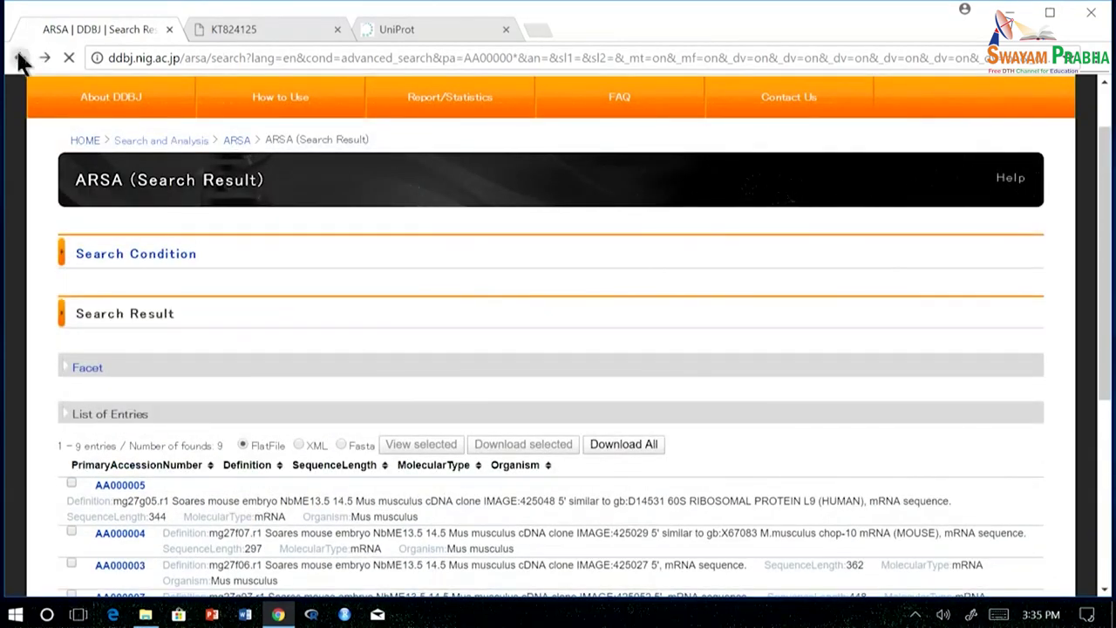
{"action": "scroll", "coordinate": [462, 292], "scroll_direction": "up", "scroll_amount": 2}
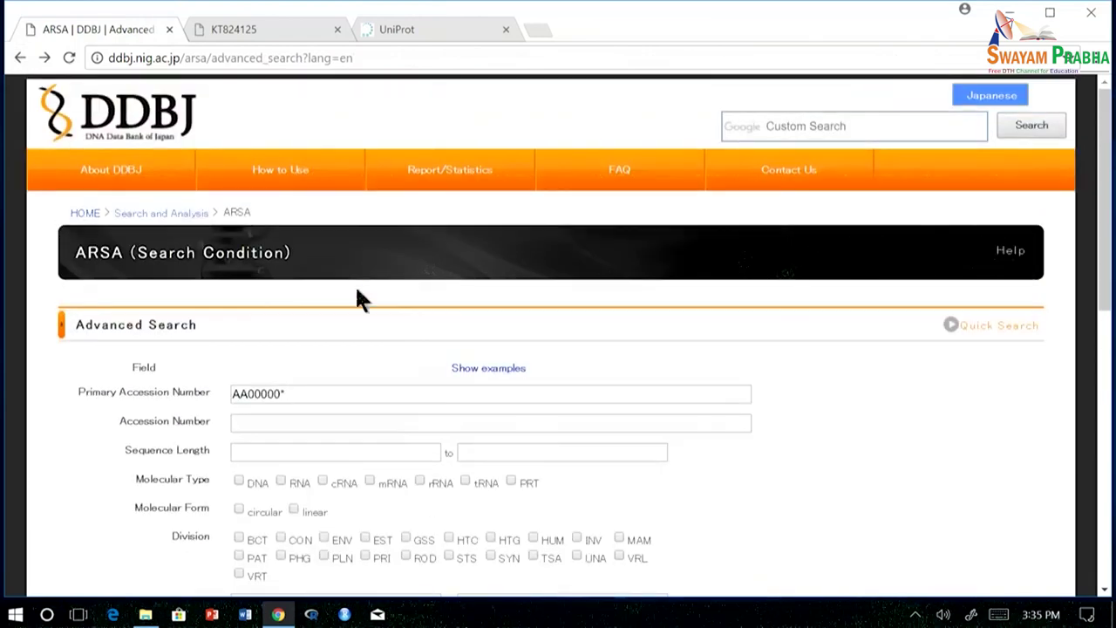
Show the field examples and copy the Quick Search equivalent pa:AA00000* for the Primary Accession Number
{"action": "left_click", "coordinate": [502, 368]}
{"action": "scroll", "coordinate": [518, 443], "scroll_direction": "down", "scroll_amount": 2}
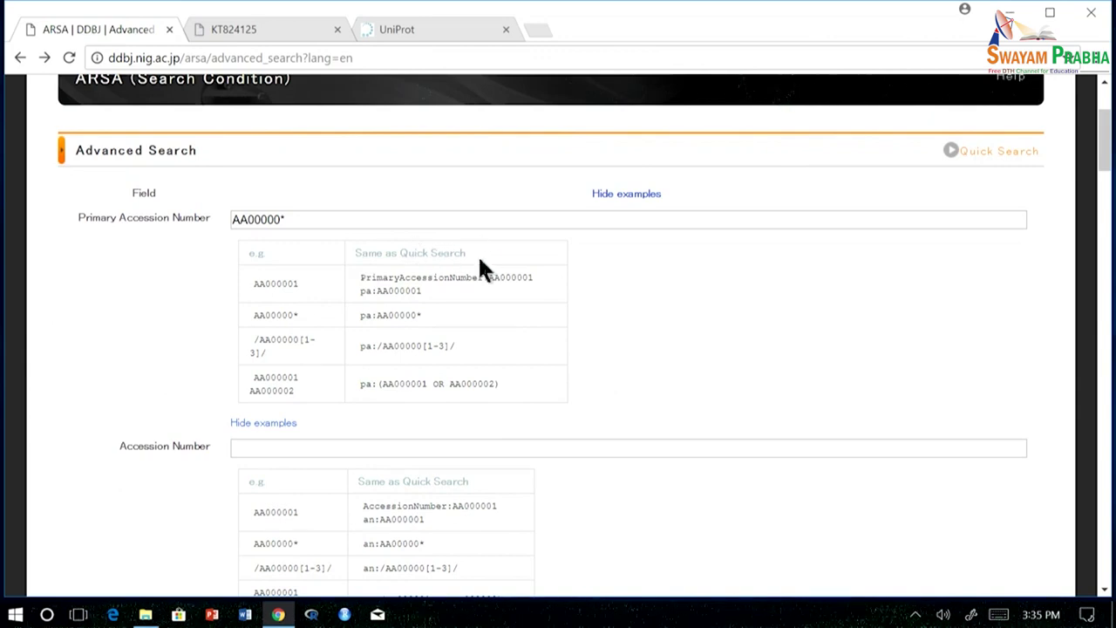
{"action": "left_click_drag", "start_coordinate": [361, 316], "coordinate": [421, 314]}
{"action": "key", "text": "ctrl+c"}
Run an ARSA Quick Search with the copied query pa:AA00000*
{"action": "scroll", "coordinate": [456, 280], "scroll_direction": "up", "scroll_amount": 2}
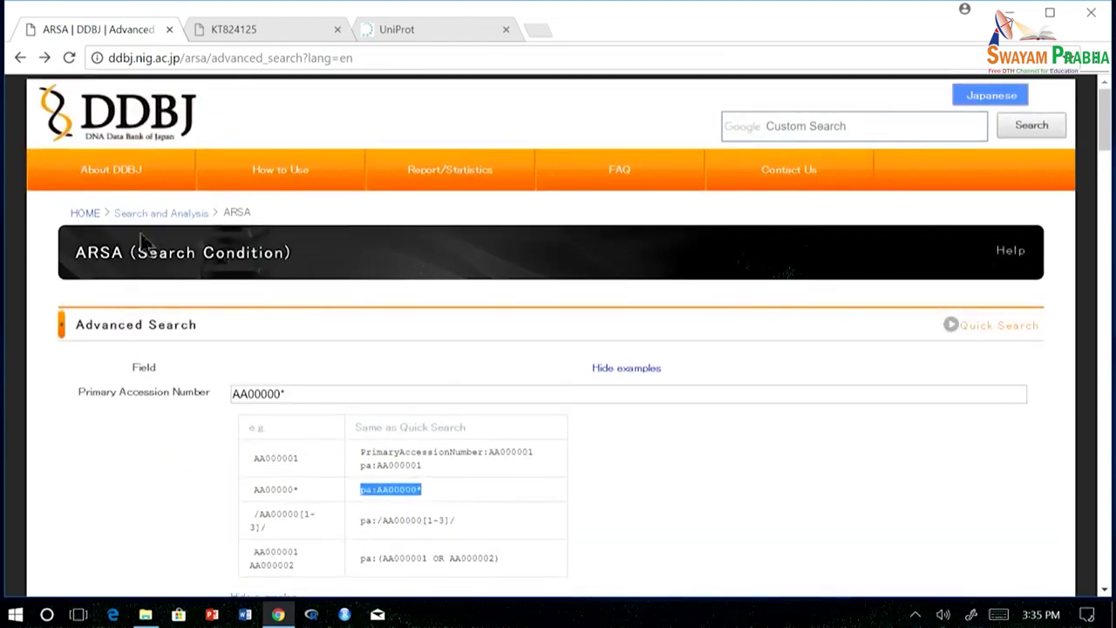
{"action": "left_click", "coordinate": [969, 325]}
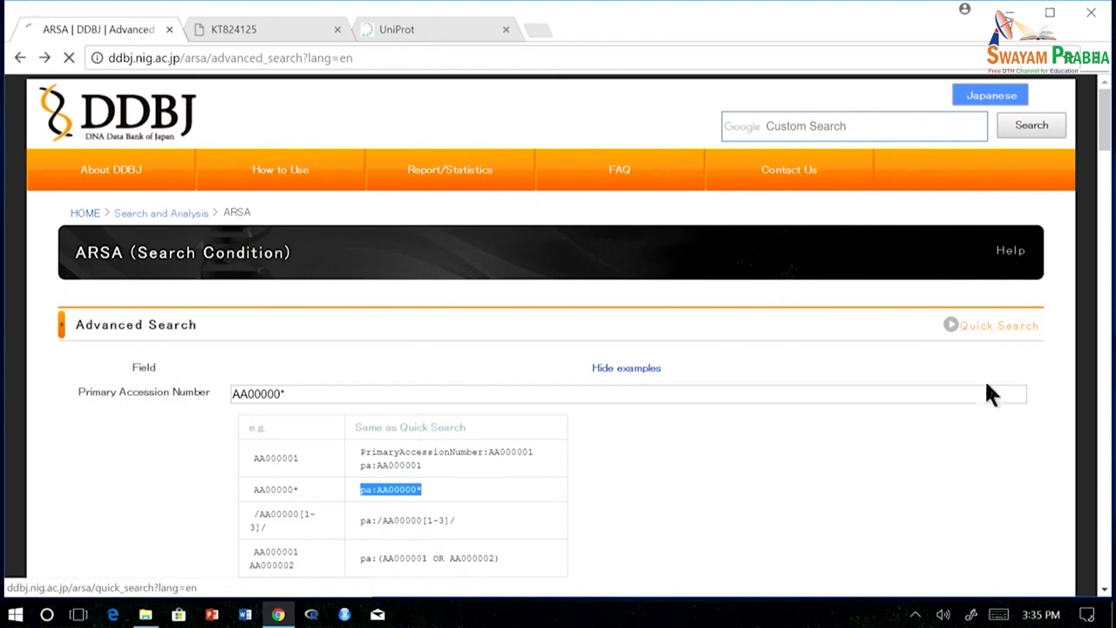
{"action": "left_click", "coordinate": [428, 364]}
{"action": "key", "text": "ctrl+v"}
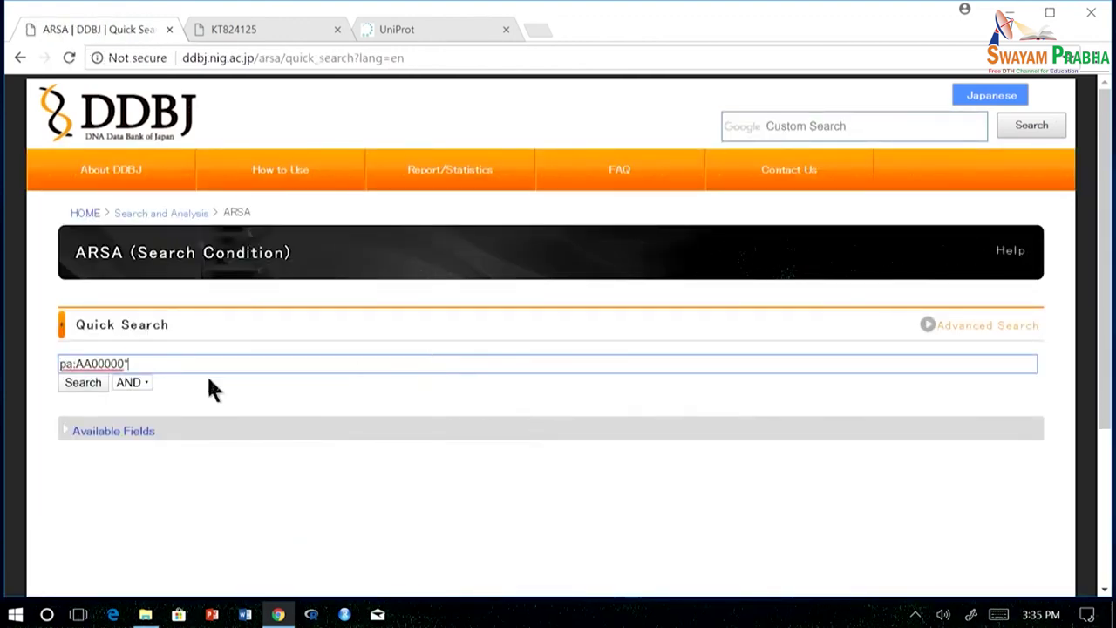
{"action": "left_click", "coordinate": [82, 384]}
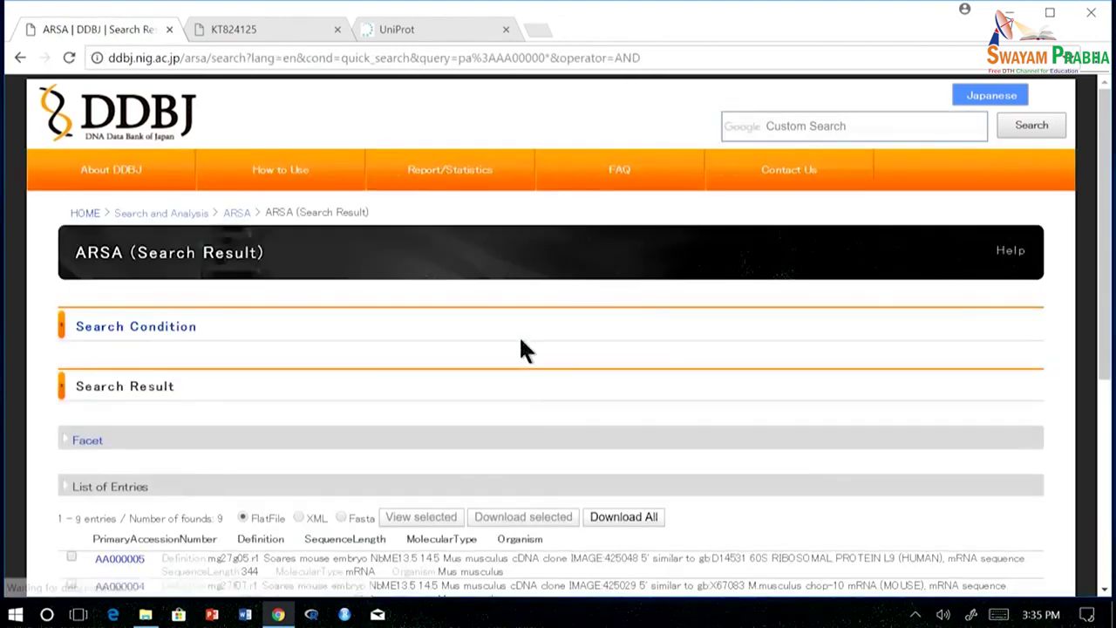
Review the entries listed by the quick search and return to the Quick Search form
{"action": "scroll", "coordinate": [515, 345], "scroll_direction": "down", "scroll_amount": 3}
{"action": "scroll", "coordinate": [419, 288], "scroll_direction": "down", "scroll_amount": 1}
{"action": "left_click_drag", "start_coordinate": [416, 292], "coordinate": [183, 277]}
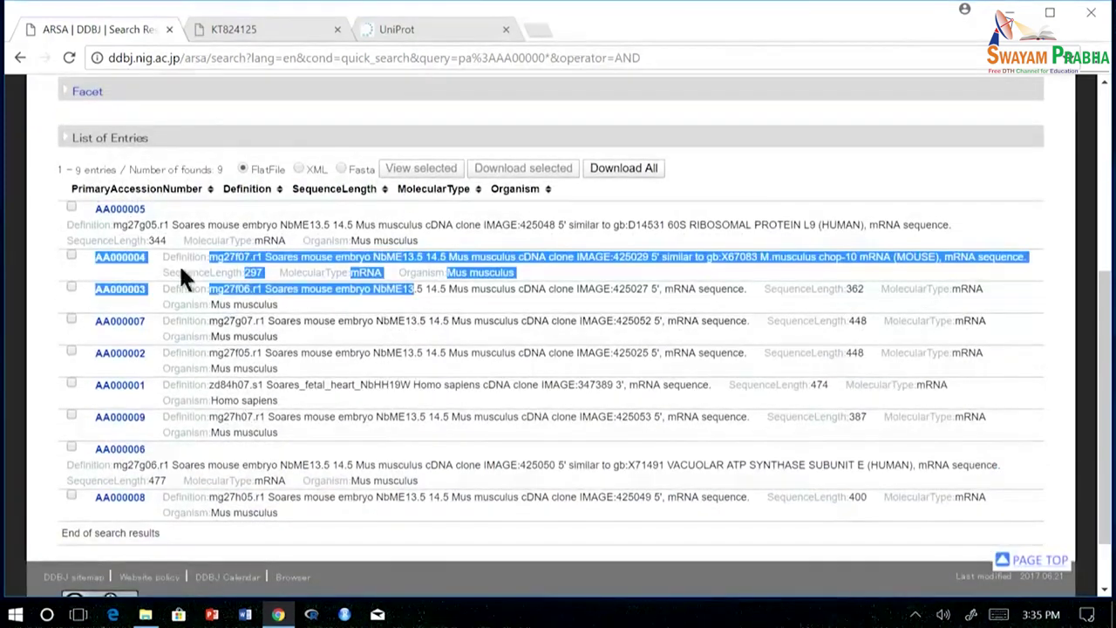
{"action": "left_click", "coordinate": [759, 222]}
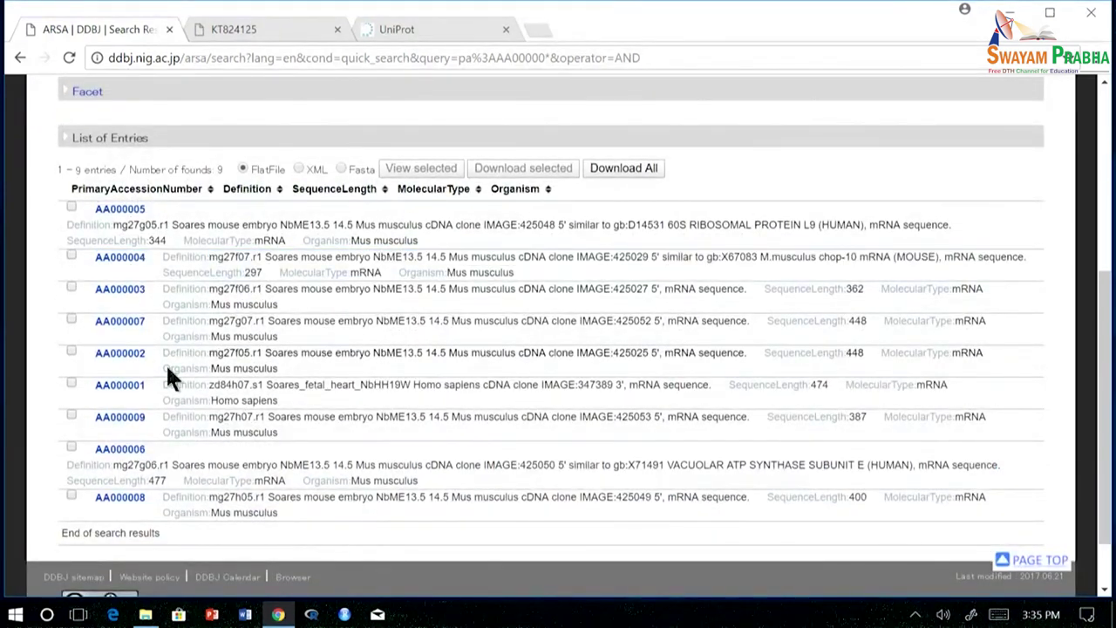
{"action": "left_click", "coordinate": [20, 57]}
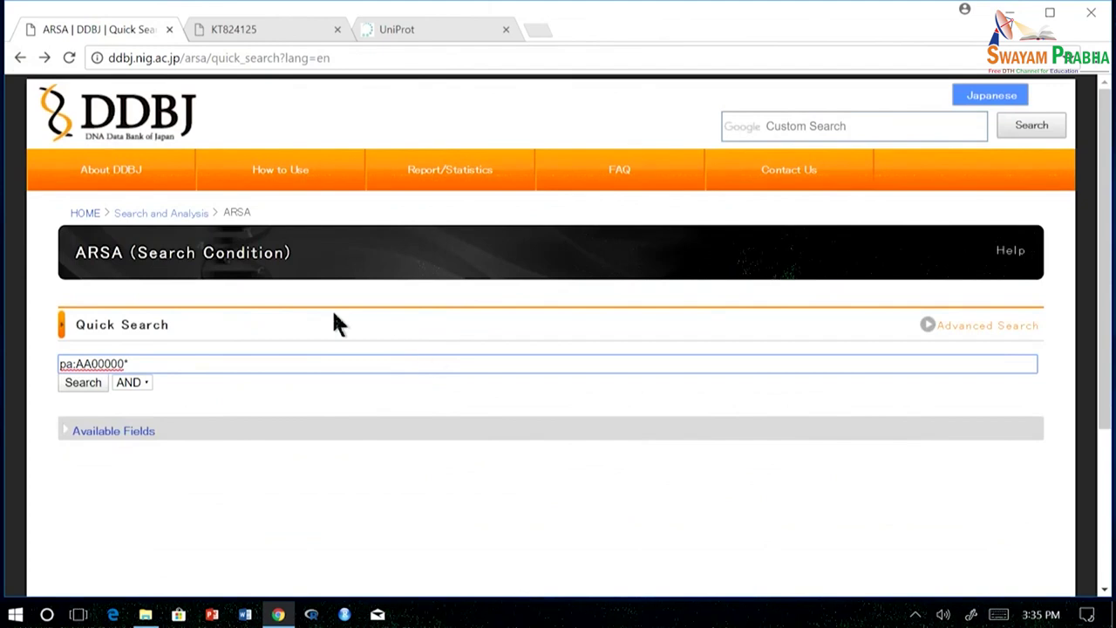
Open the Super Computer service from the DDBJ home page and view its overview and disk usage sections
{"action": "left_click", "coordinate": [122, 100]}
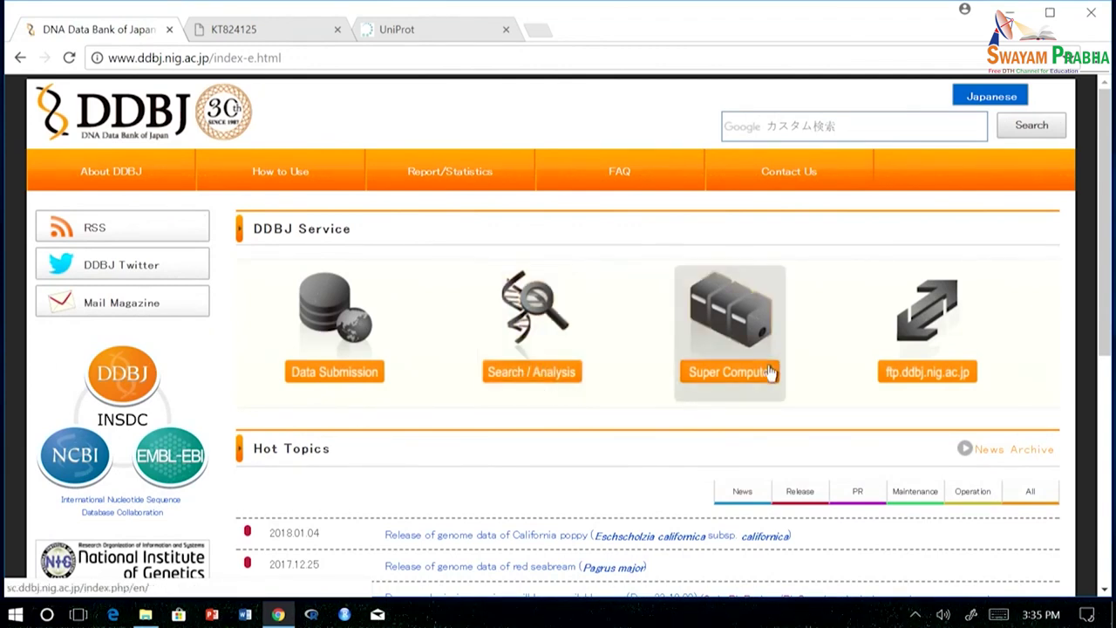
{"action": "left_click", "coordinate": [730, 375]}
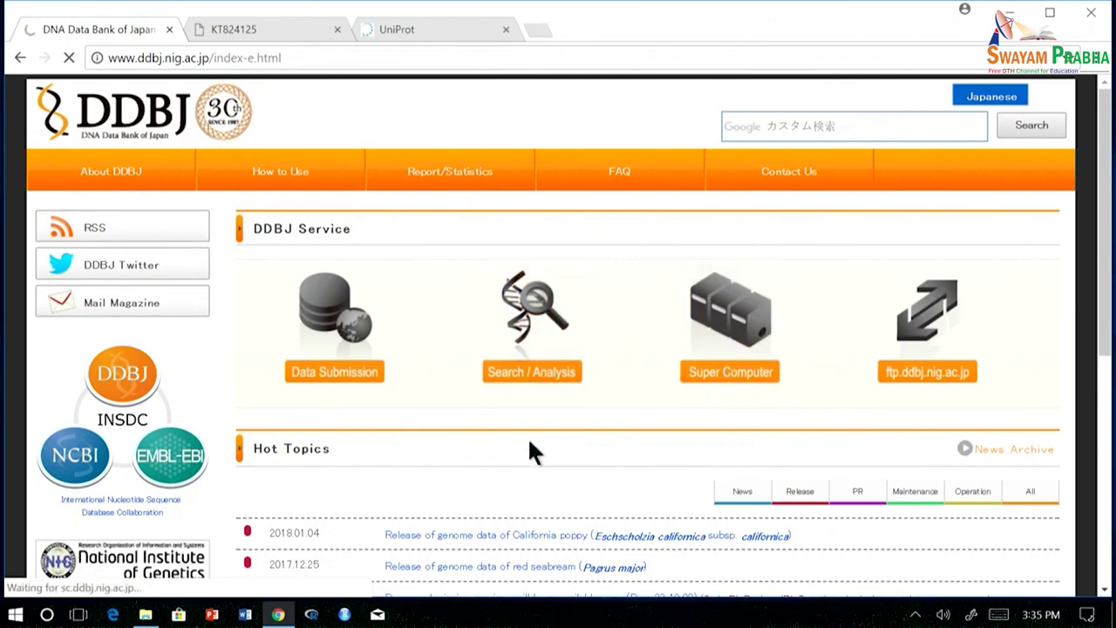
{"action": "scroll", "coordinate": [526, 436], "scroll_direction": "down", "scroll_amount": 1}
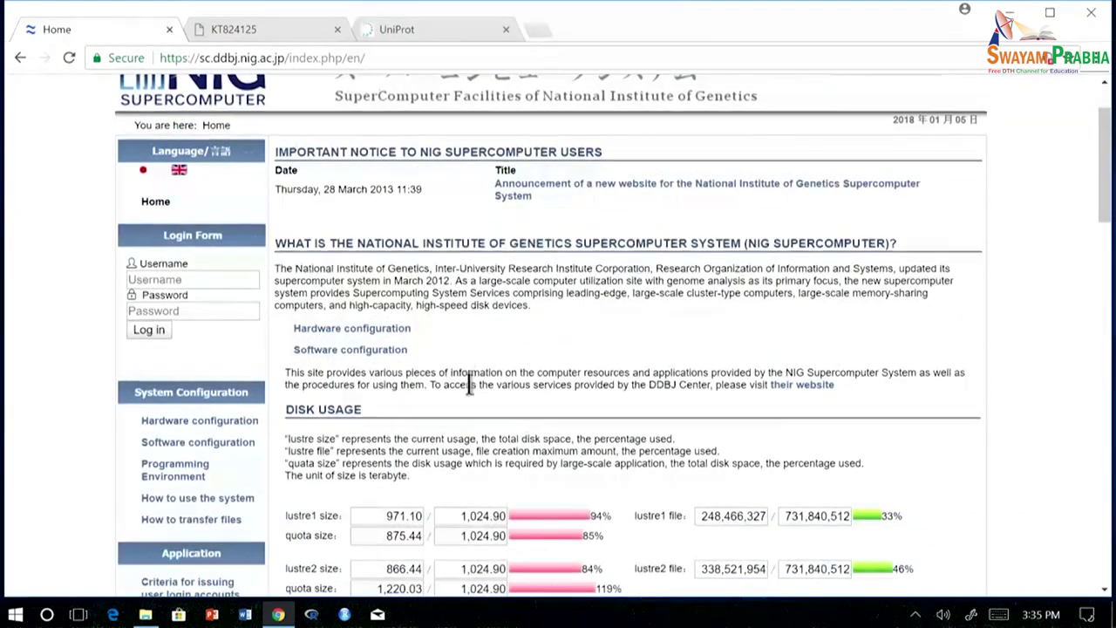
{"action": "scroll", "coordinate": [611, 488], "scroll_direction": "down", "scroll_amount": 2}
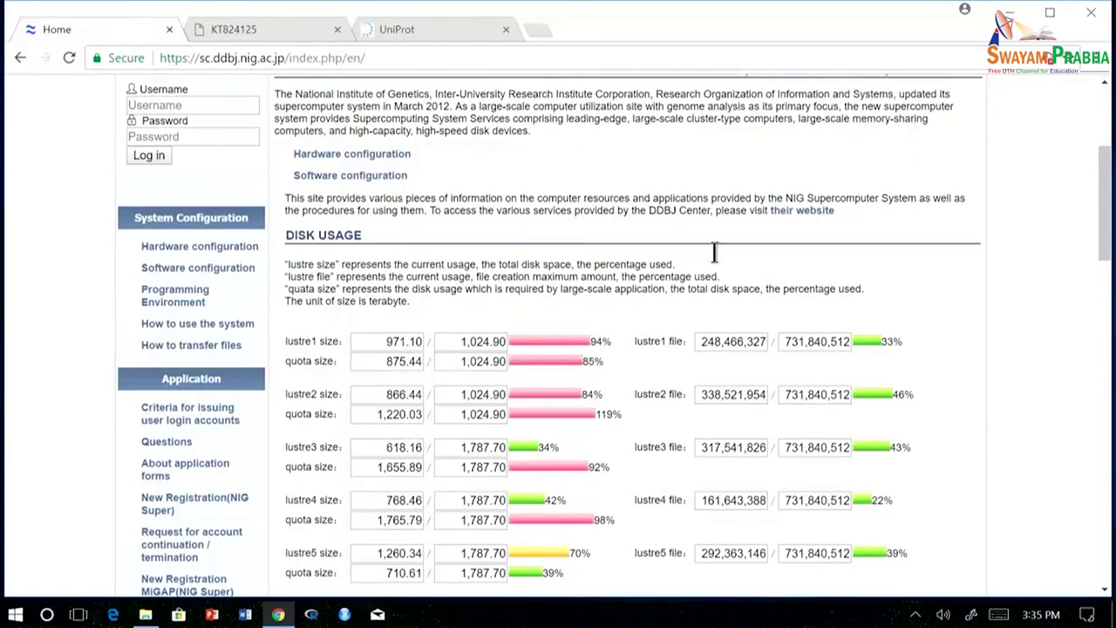
Open the supercomputer's How to use the system page and look over its basic procedures and documents
{"action": "left_click", "coordinate": [188, 344]}
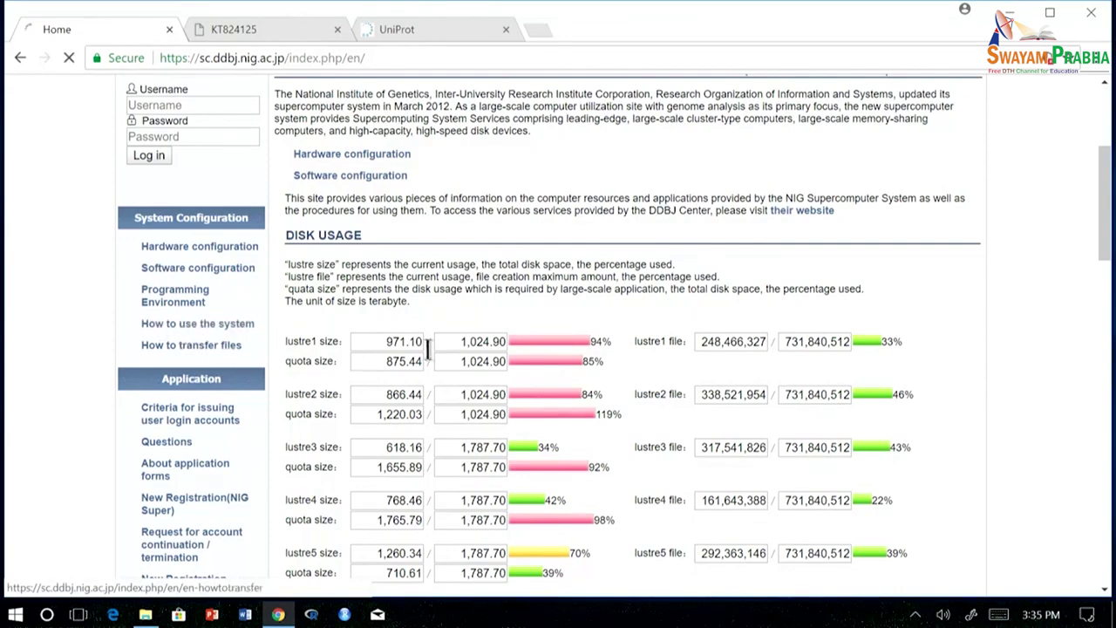
{"action": "scroll", "coordinate": [514, 317], "scroll_direction": "down", "scroll_amount": 3}
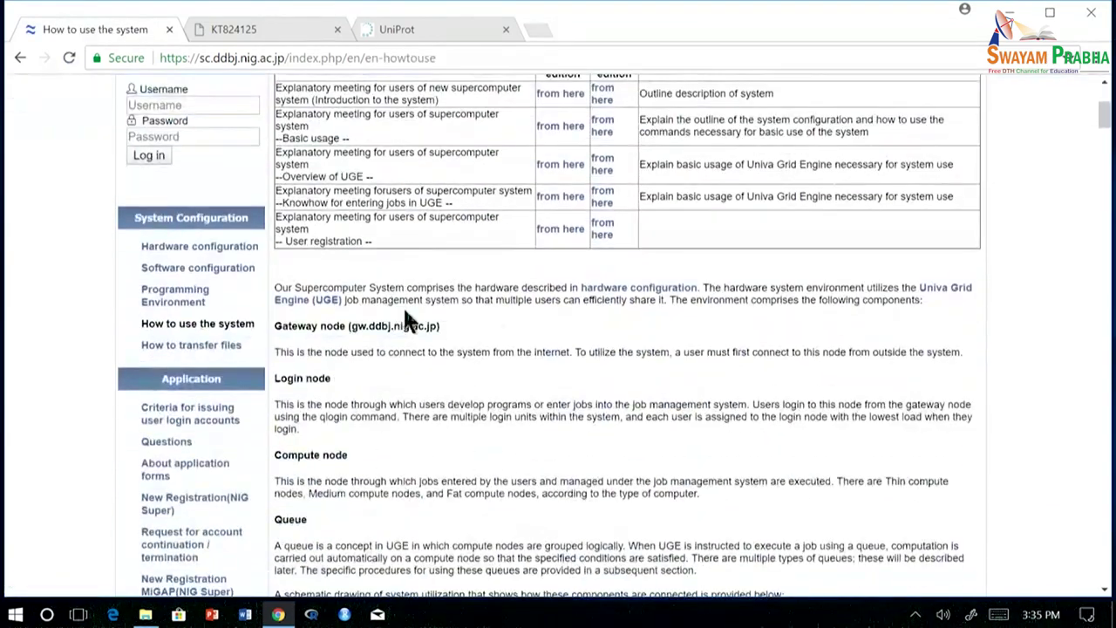
{"action": "scroll", "coordinate": [403, 307], "scroll_direction": "up", "scroll_amount": 2}
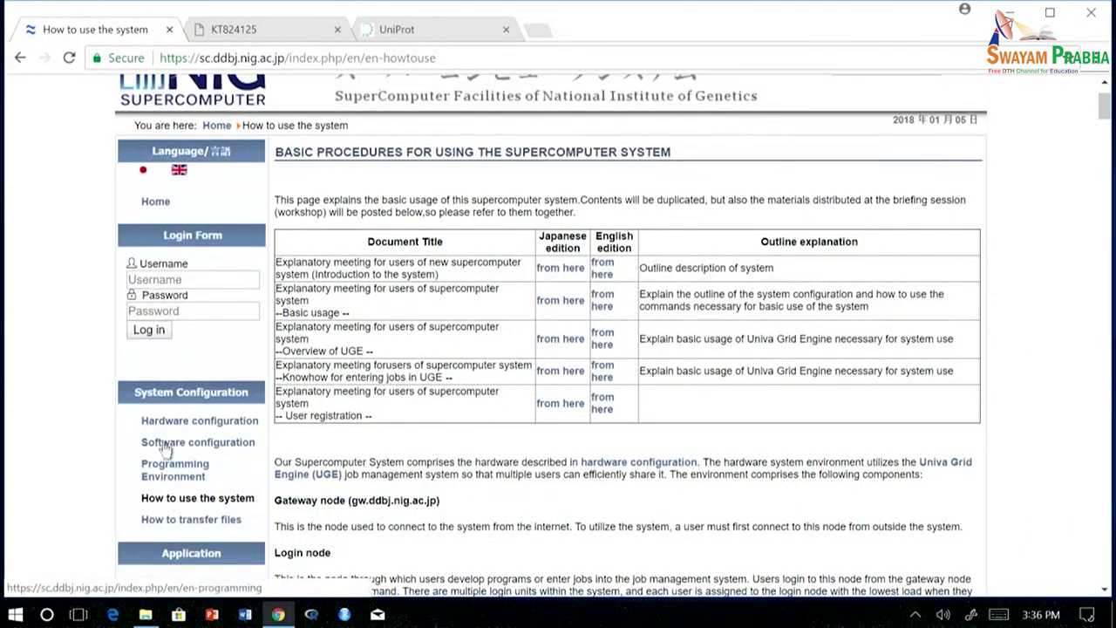
Go back through the NIG Supercomputer home page to the DDBJ home page
{"action": "left_click", "coordinate": [20, 58]}
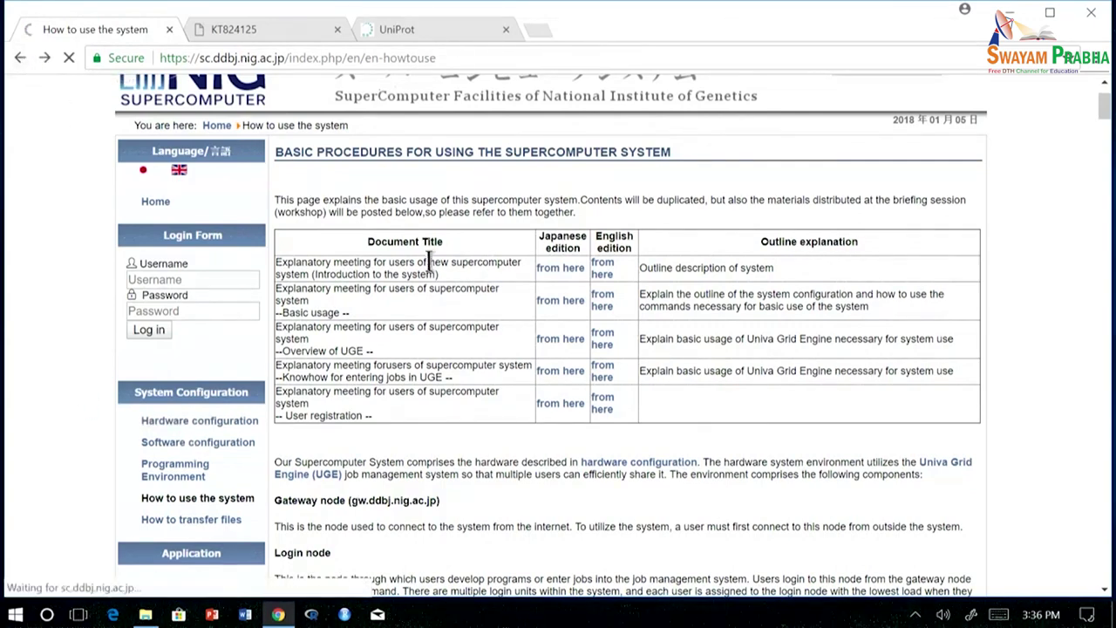
{"action": "scroll", "coordinate": [375, 284], "scroll_direction": "up", "scroll_amount": 4}
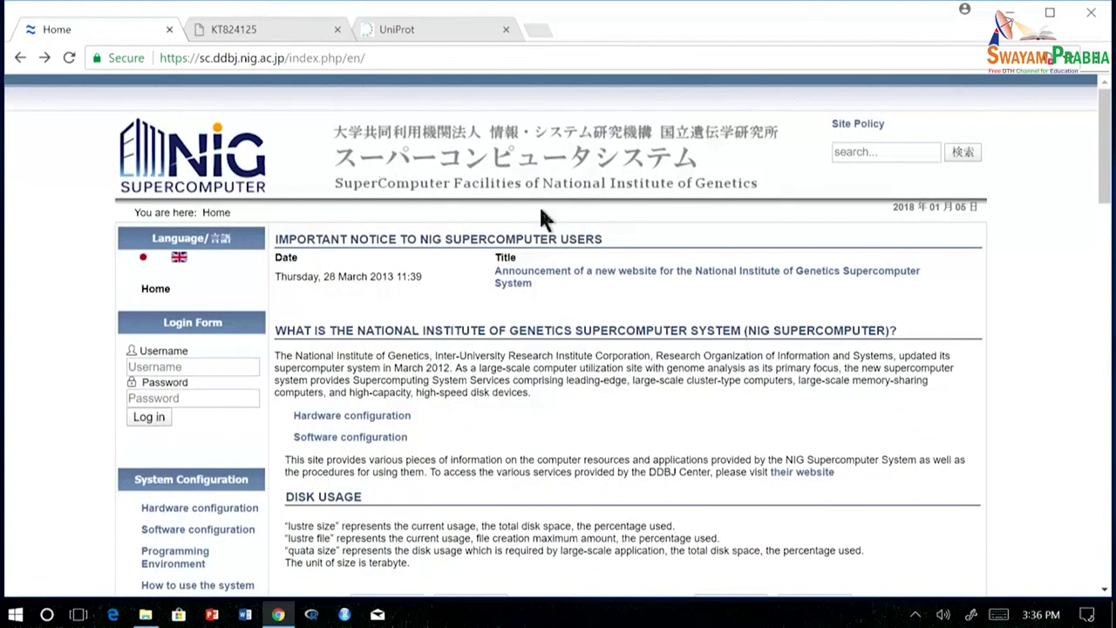
{"action": "left_click", "coordinate": [20, 57]}
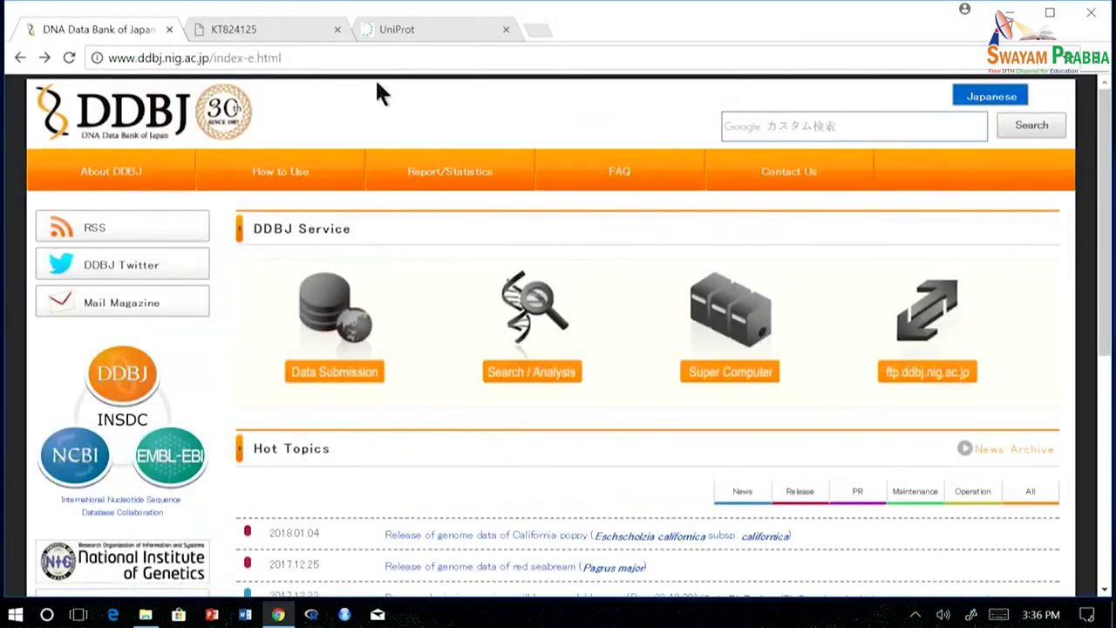
Switch to the open UniProt site and look over its home page's databases, supporting data, tools and information links
{"action": "left_click", "coordinate": [402, 35]}
{"action": "left_click", "coordinate": [428, 58]}
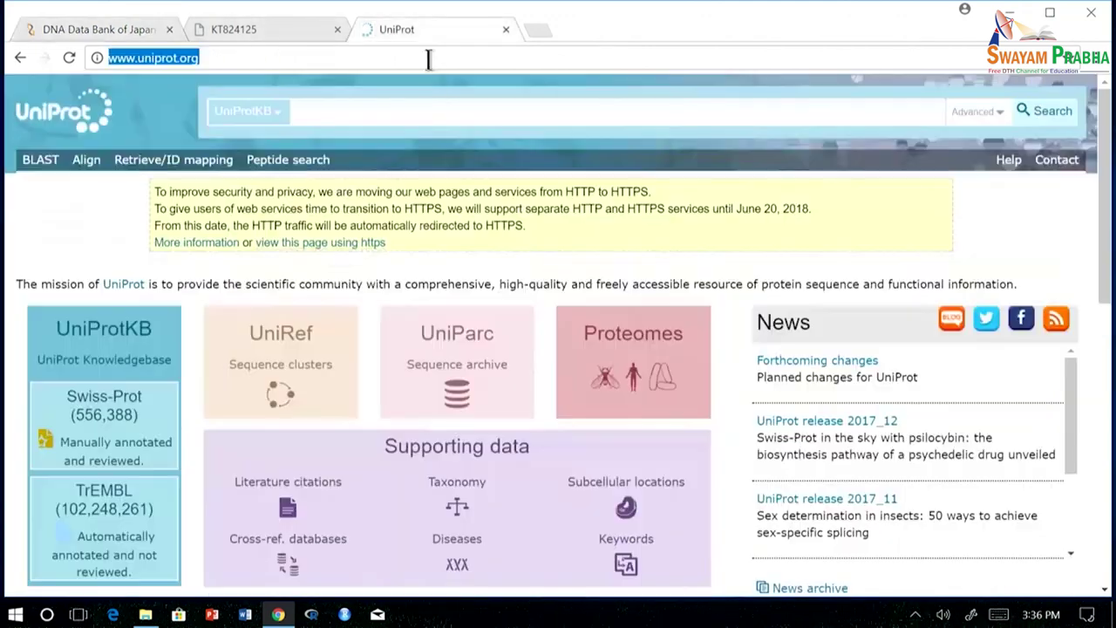
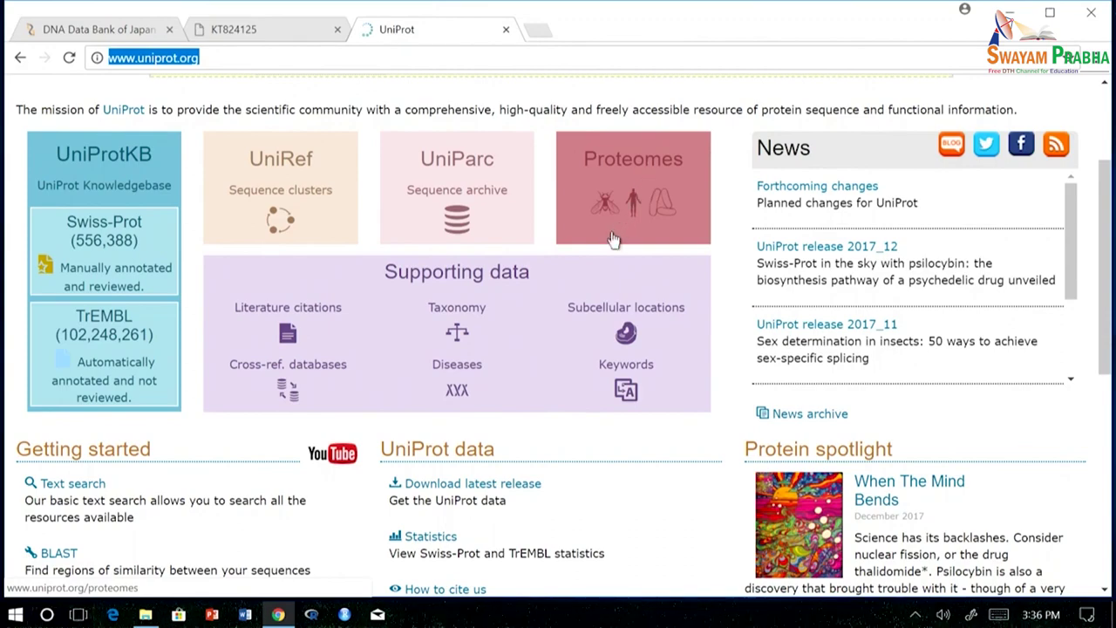
{"action": "scroll", "coordinate": [614, 242], "scroll_direction": "down", "scroll_amount": 2}
{"action": "scroll", "coordinate": [643, 259], "scroll_direction": "up", "scroll_amount": 4}
{"action": "scroll", "coordinate": [626, 270], "scroll_direction": "down", "scroll_amount": 8}
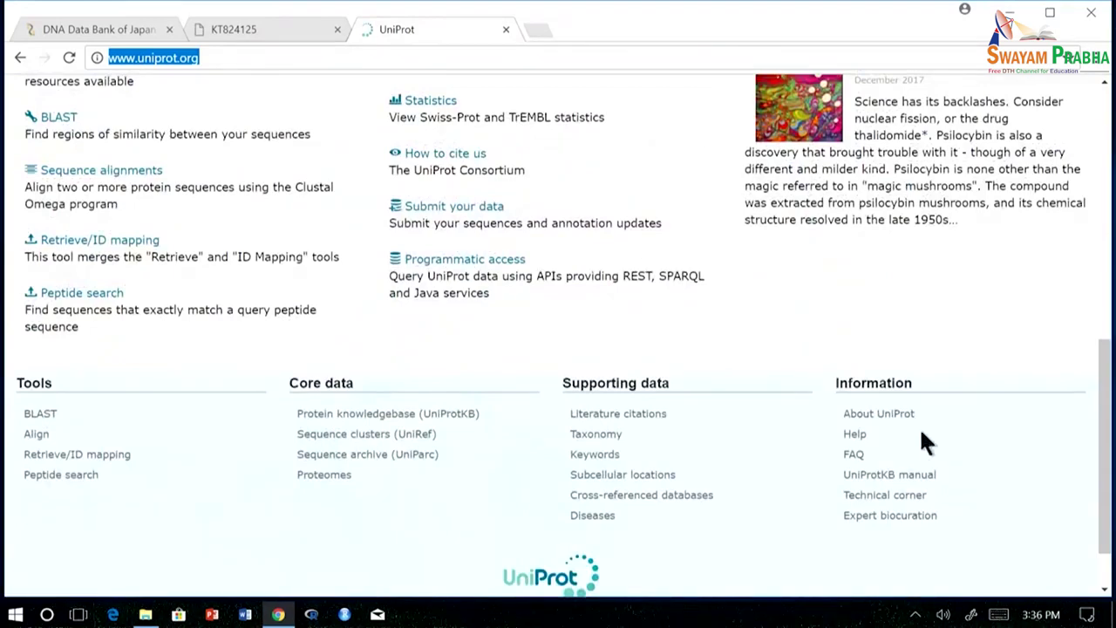
Open the About UniProt page and highlight the full name Universal Protein Resource and the statement about the collaboration
{"action": "left_click", "coordinate": [879, 415]}
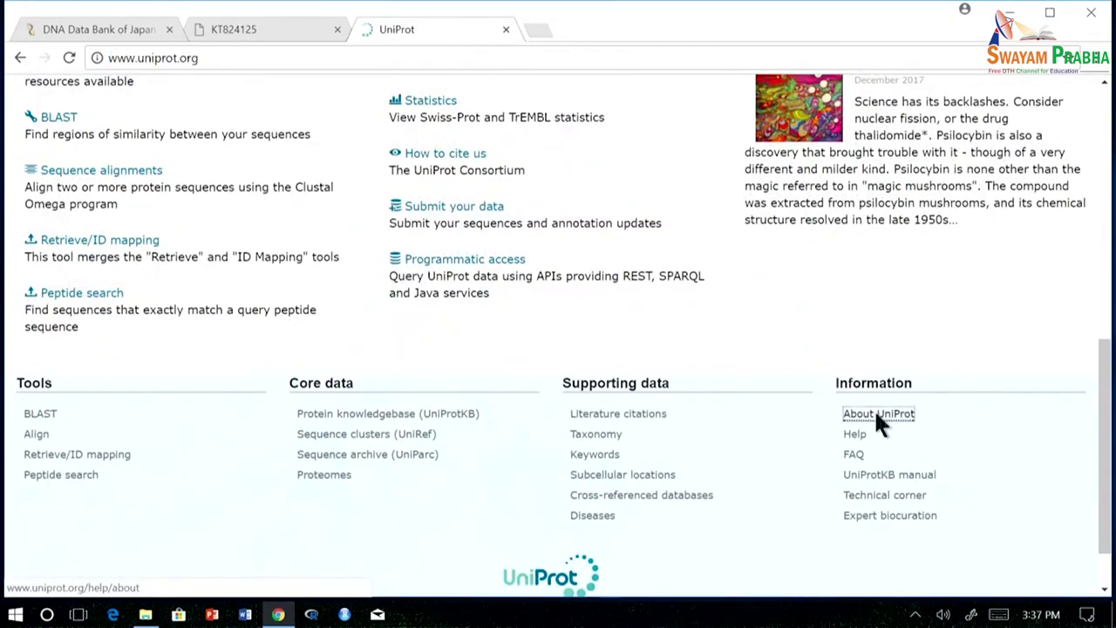
{"action": "scroll", "coordinate": [381, 294], "scroll_direction": "down", "scroll_amount": 3}
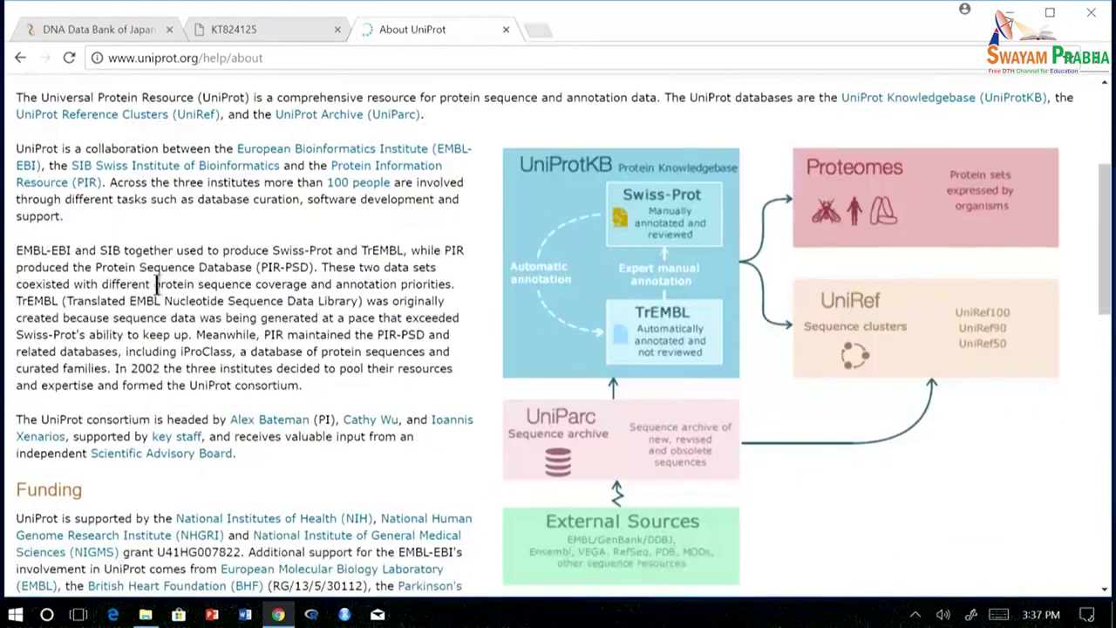
{"action": "scroll", "coordinate": [299, 311], "scroll_direction": "up", "scroll_amount": 1}
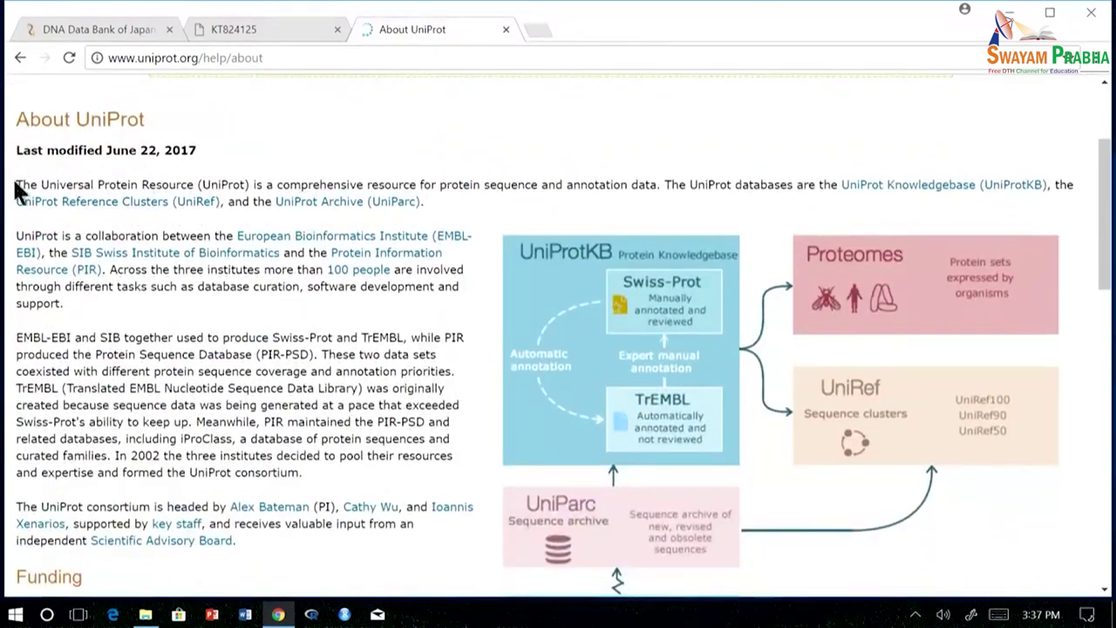
{"action": "left_click_drag", "start_coordinate": [43, 185], "coordinate": [251, 184]}
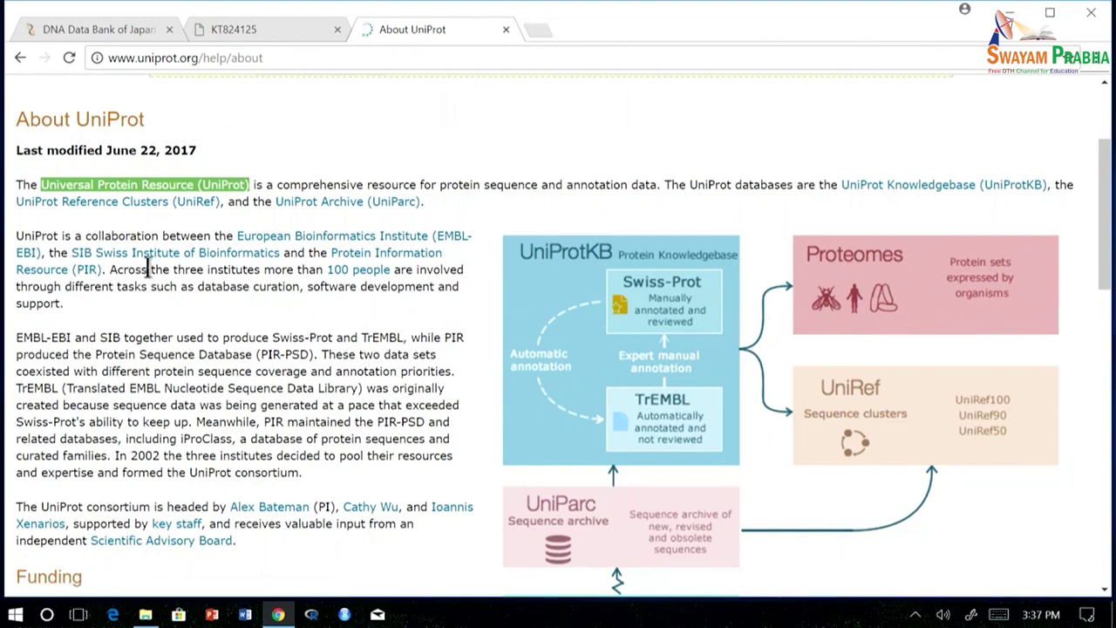
{"action": "left_click_drag", "start_coordinate": [59, 236], "coordinate": [192, 236]}
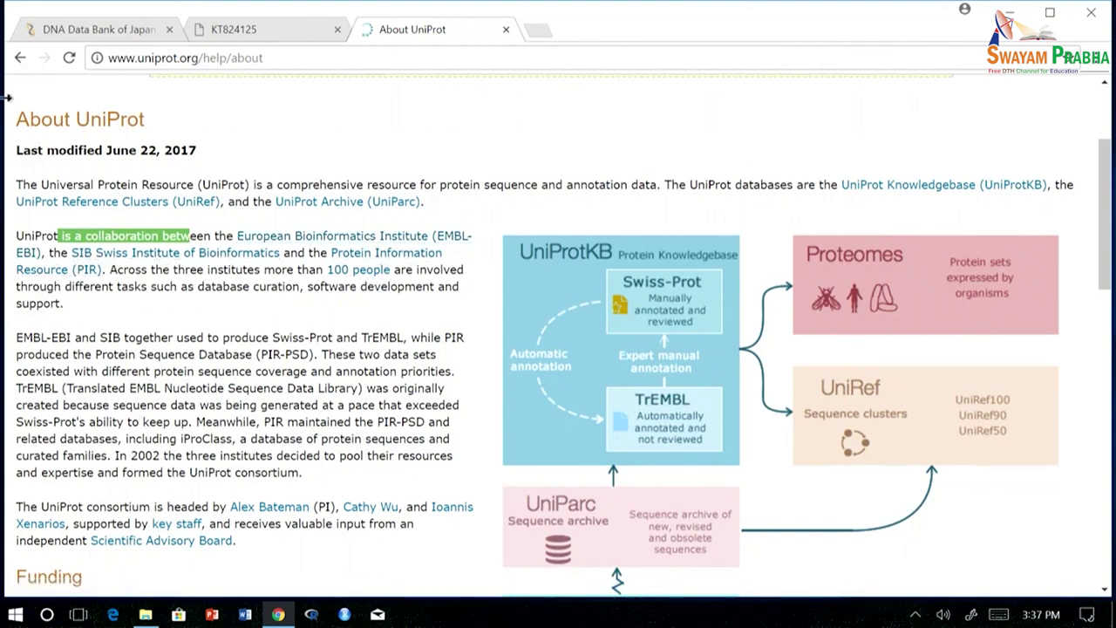
Return to the UniProt home page, open the Statistics page and examine its list of release statistics
{"action": "left_click", "coordinate": [21, 58]}
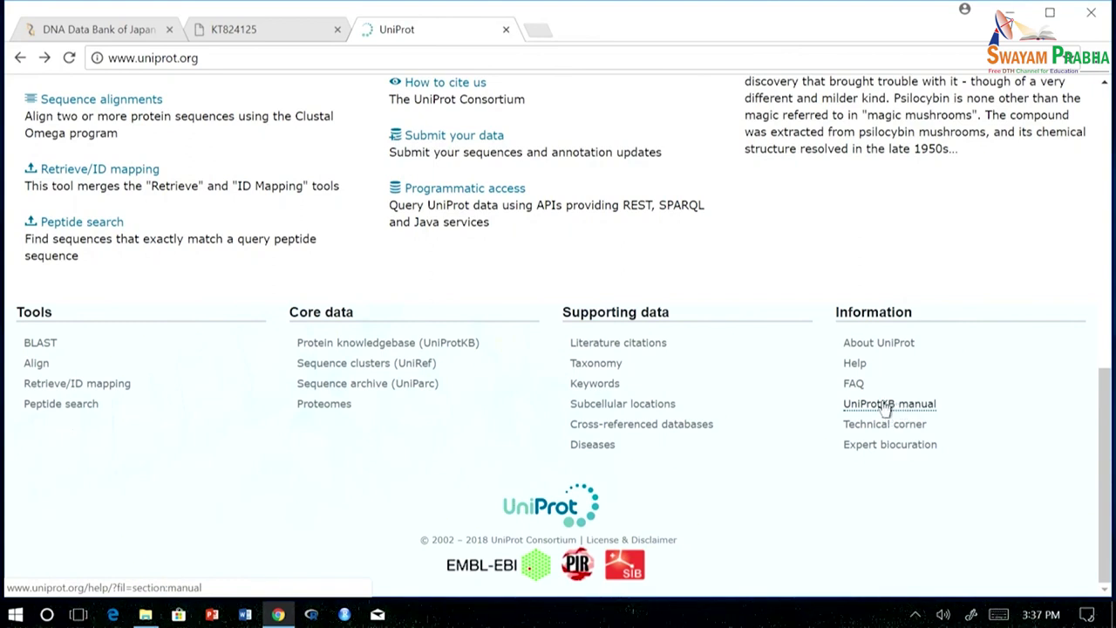
{"action": "scroll", "coordinate": [576, 297], "scroll_direction": "up", "scroll_amount": 5}
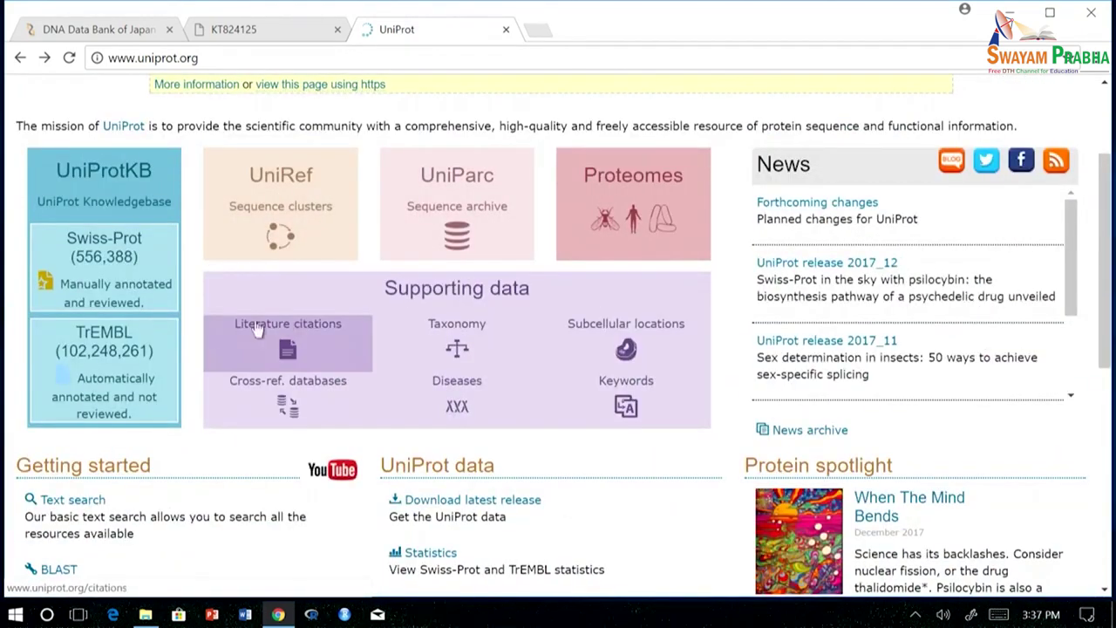
{"action": "scroll", "coordinate": [323, 368], "scroll_direction": "down", "scroll_amount": 2}
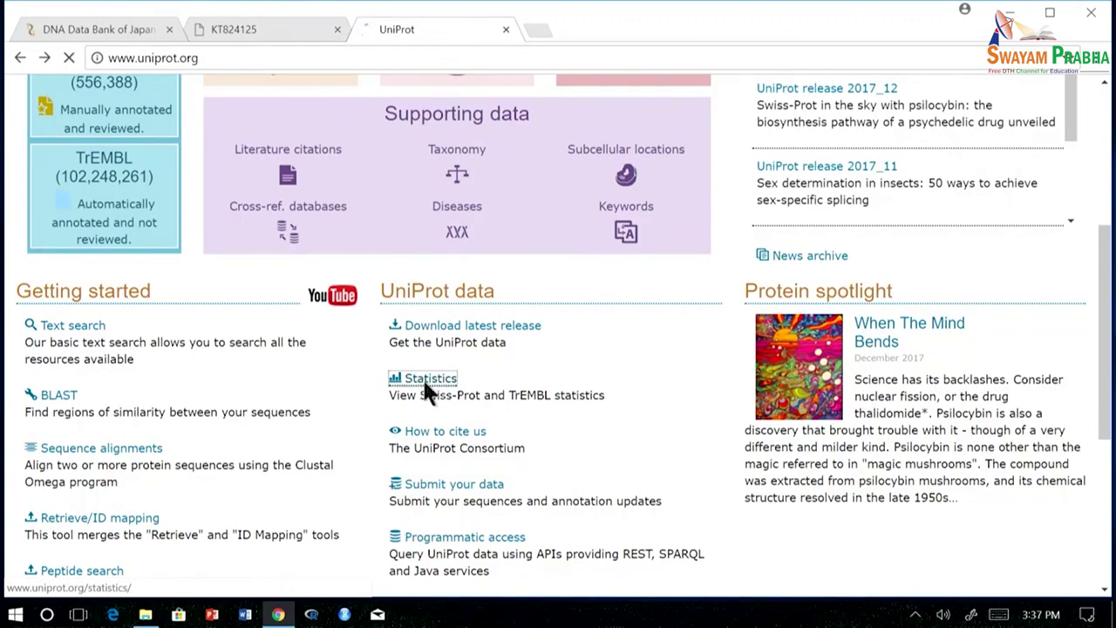
{"action": "scroll", "coordinate": [244, 281], "scroll_direction": "down", "scroll_amount": 2}
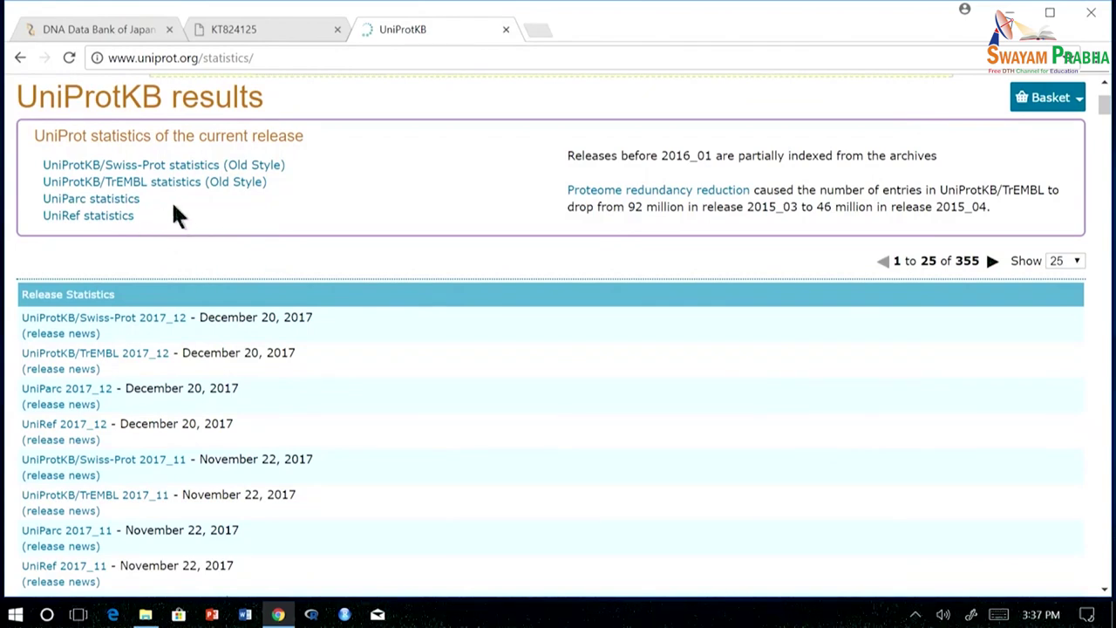
{"action": "scroll", "coordinate": [152, 307], "scroll_direction": "down", "scroll_amount": 1}
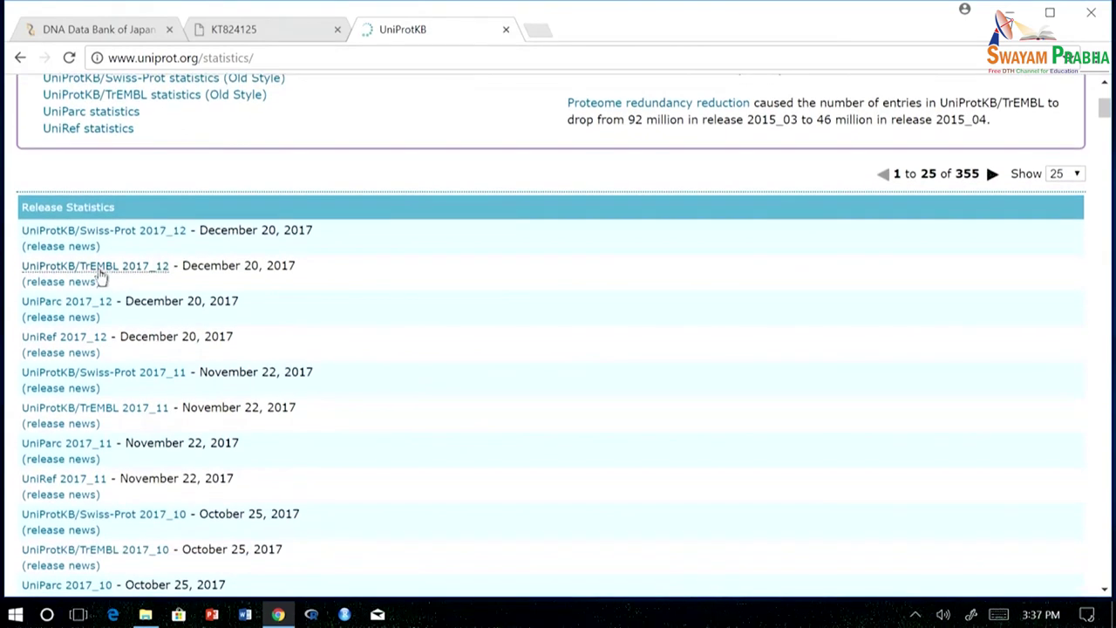
Open the UniProtKB/Swiss-Prot 2017_12 statistics and examine the entry growth, protein existence, taxonomic origin, sequence length and annotation sections
{"action": "left_click", "coordinate": [132, 231]}
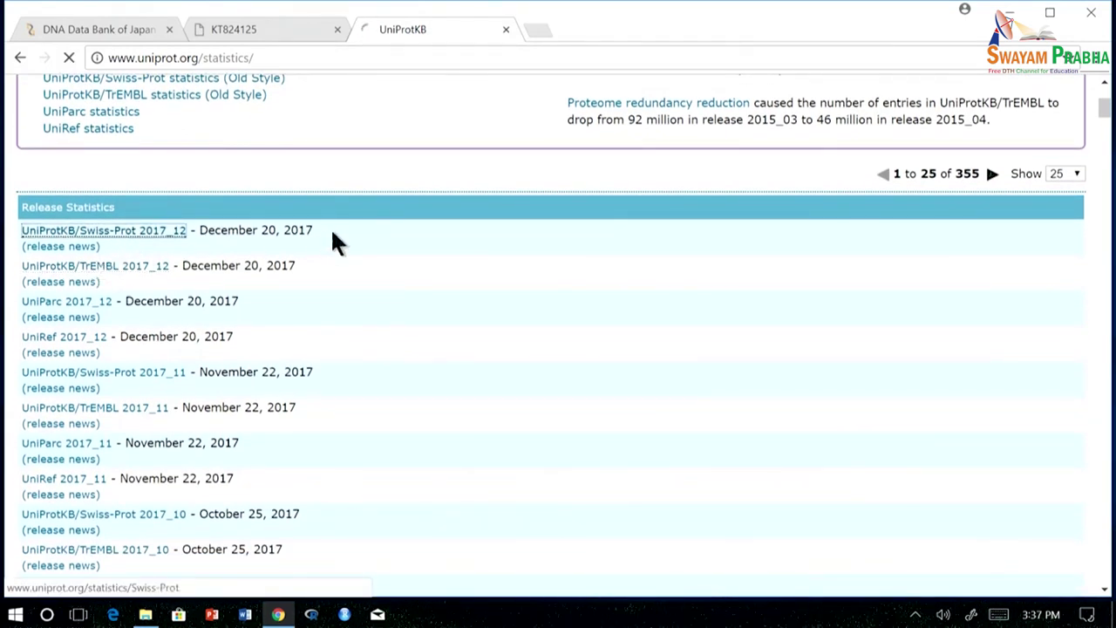
{"action": "scroll", "coordinate": [297, 277], "scroll_direction": "down", "scroll_amount": 3}
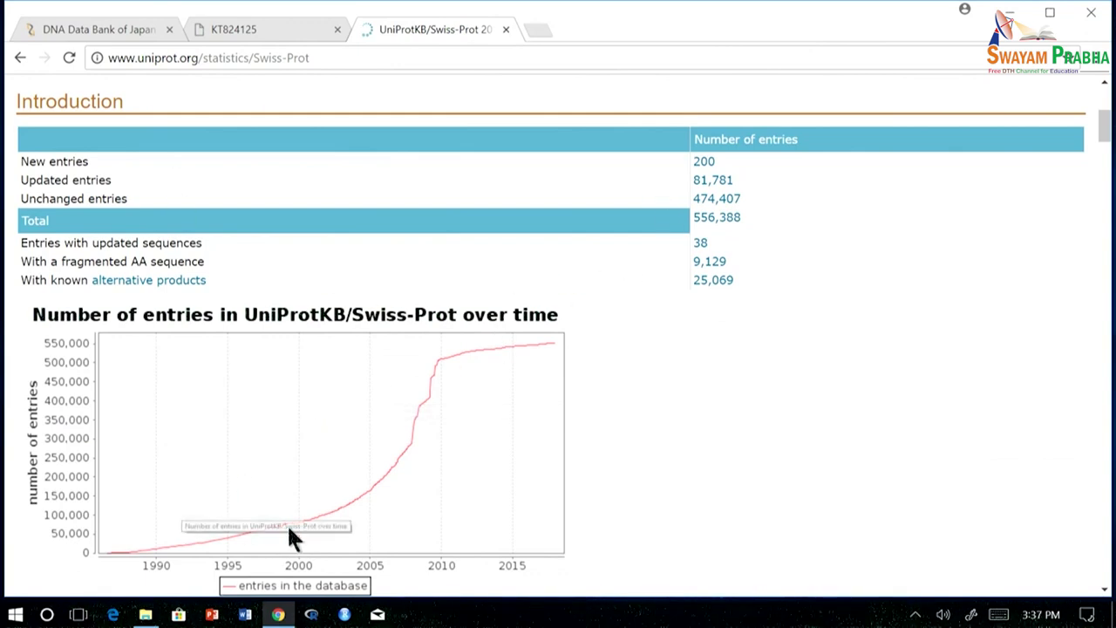
{"action": "scroll", "coordinate": [325, 379], "scroll_direction": "down", "scroll_amount": 1}
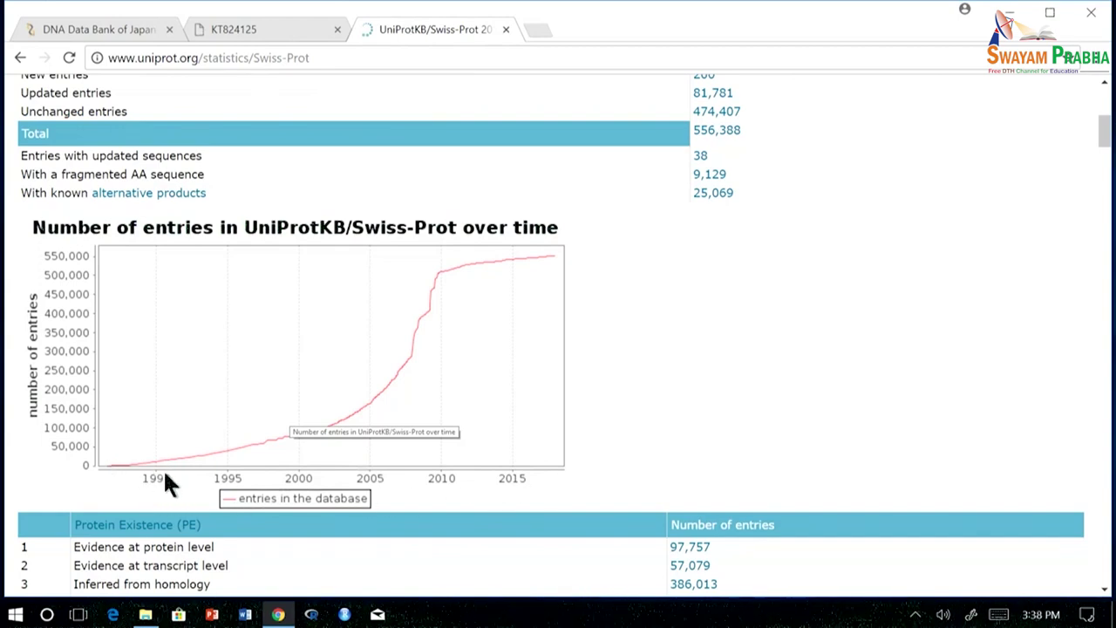
{"action": "scroll", "coordinate": [392, 486], "scroll_direction": "down", "scroll_amount": 2}
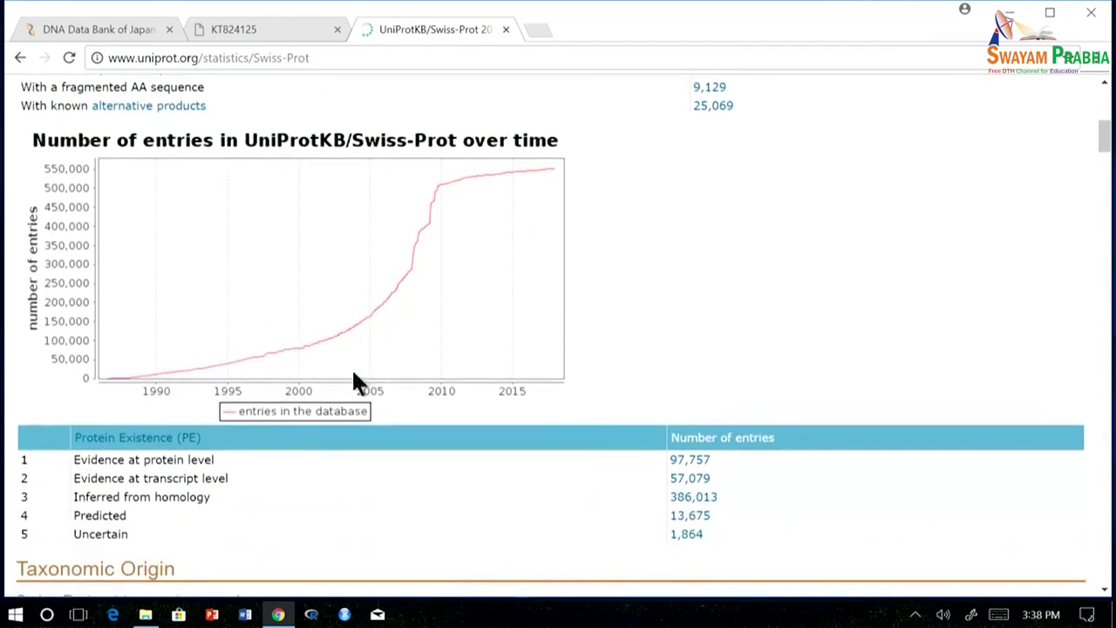
{"action": "scroll", "coordinate": [397, 361], "scroll_direction": "down", "scroll_amount": 3}
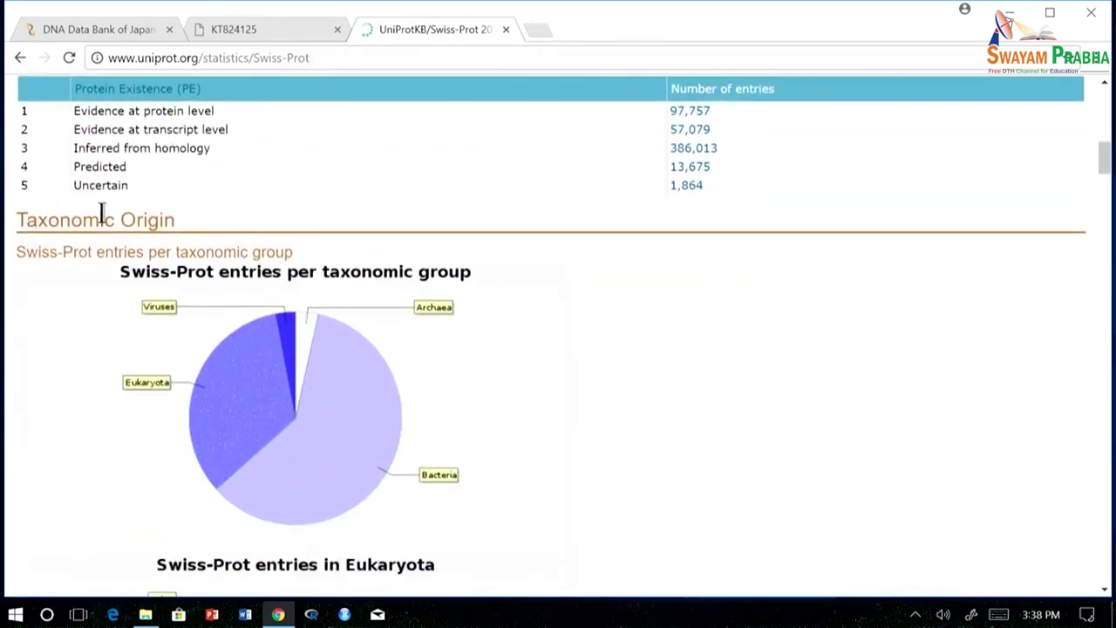
{"action": "scroll", "coordinate": [387, 306], "scroll_direction": "down", "scroll_amount": 7}
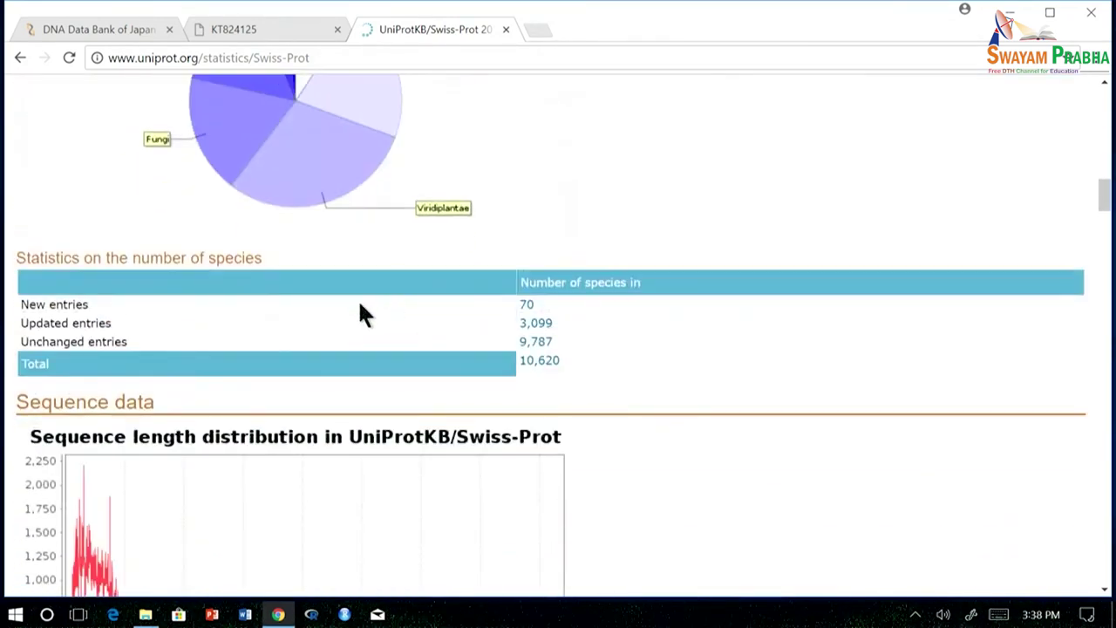
{"action": "scroll", "coordinate": [269, 311], "scroll_direction": "down", "scroll_amount": 2}
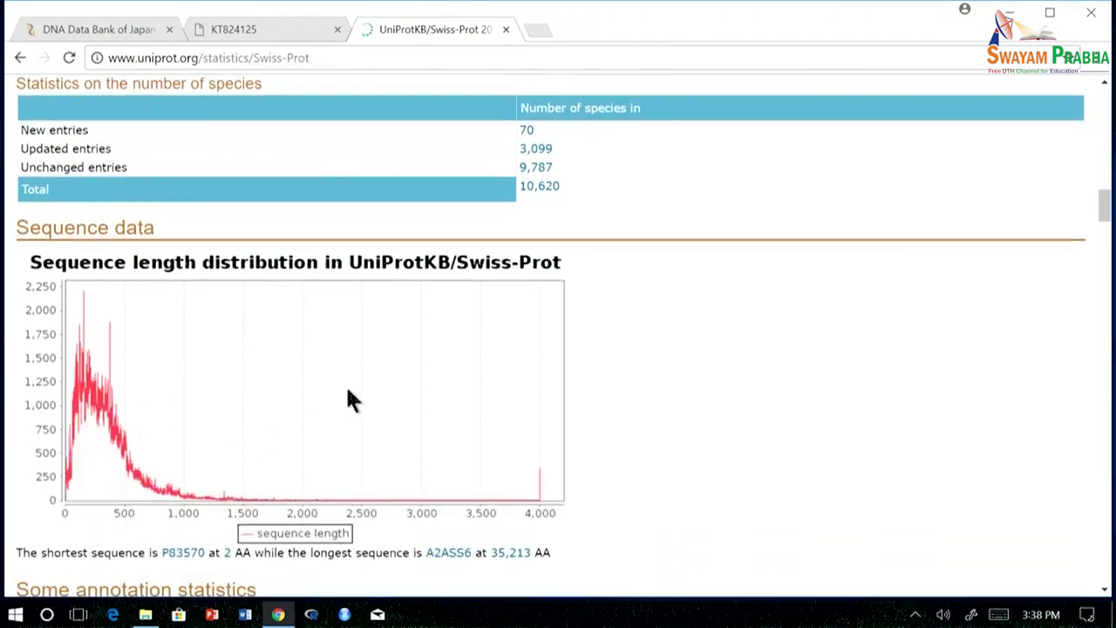
{"action": "scroll", "coordinate": [349, 399], "scroll_direction": "down", "scroll_amount": 4}
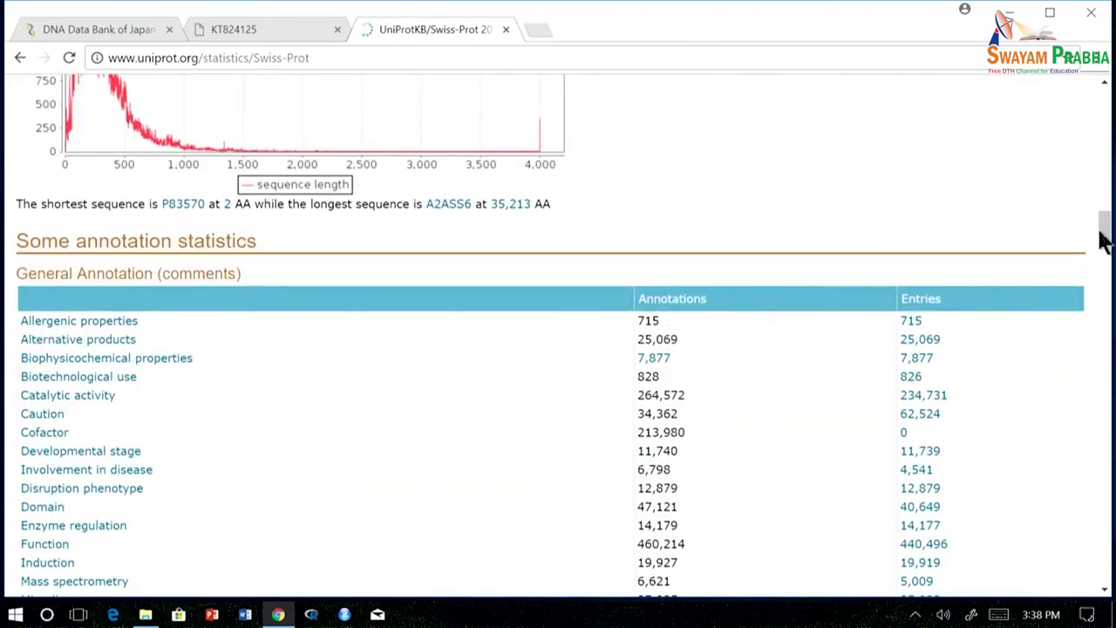
Examine the amino acid distribution chart near the end of the Swiss-Prot statistics page
{"action": "left_click_drag", "start_coordinate": [1103, 243], "coordinate": [1104, 565]}
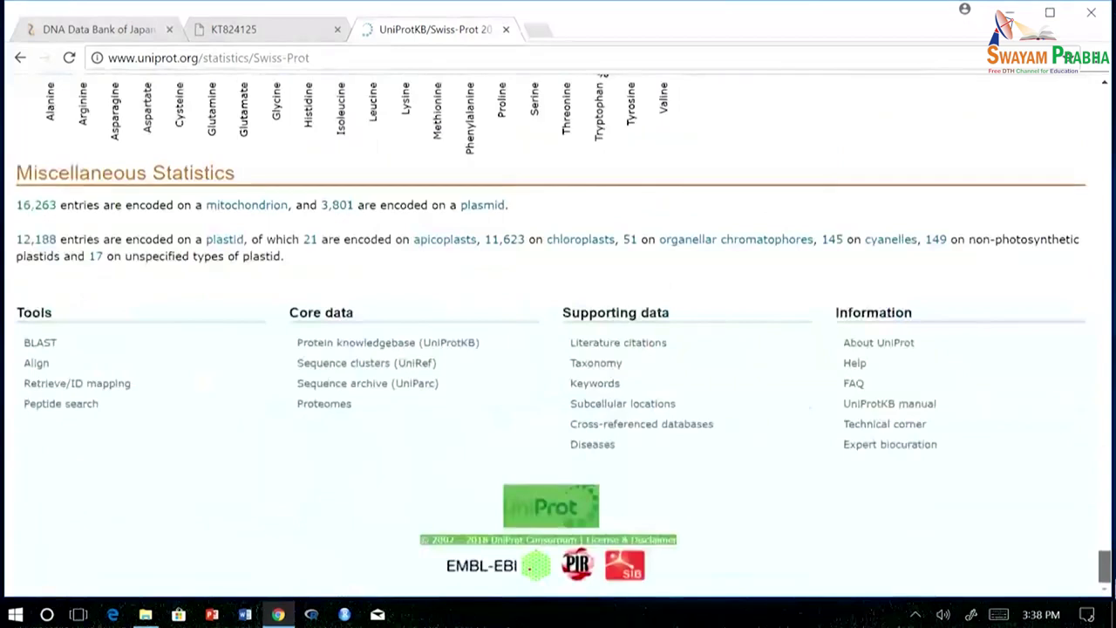
{"action": "scroll", "coordinate": [558, 336], "scroll_direction": "up", "scroll_amount": 3}
{"action": "scroll", "coordinate": [262, 253], "scroll_direction": "up", "scroll_amount": 2}
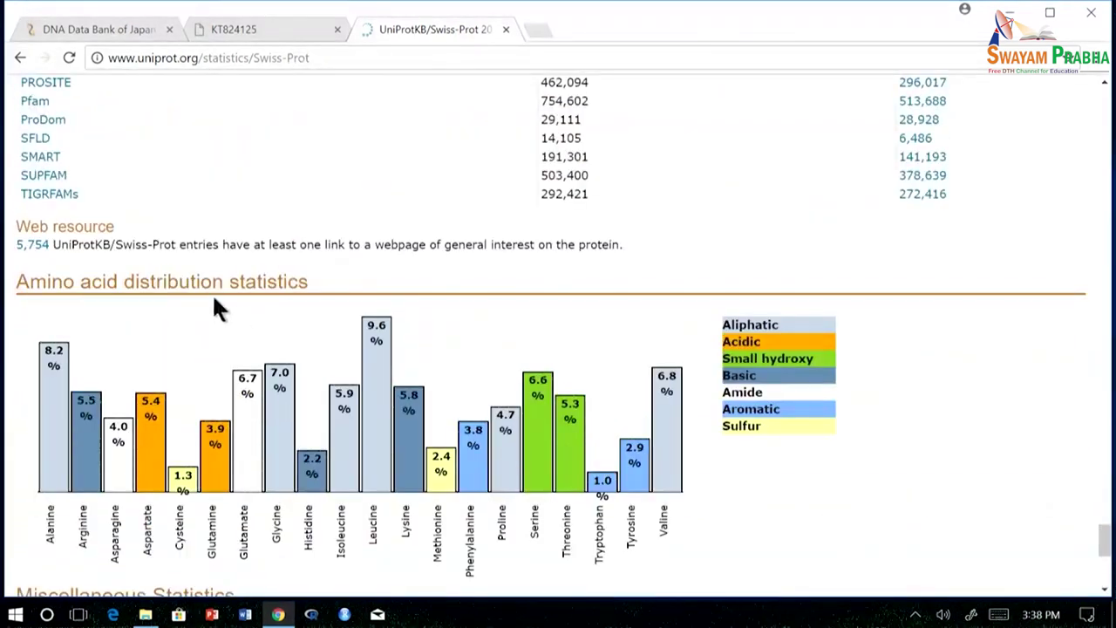
{"action": "scroll", "coordinate": [227, 301], "scroll_direction": "down", "scroll_amount": 1}
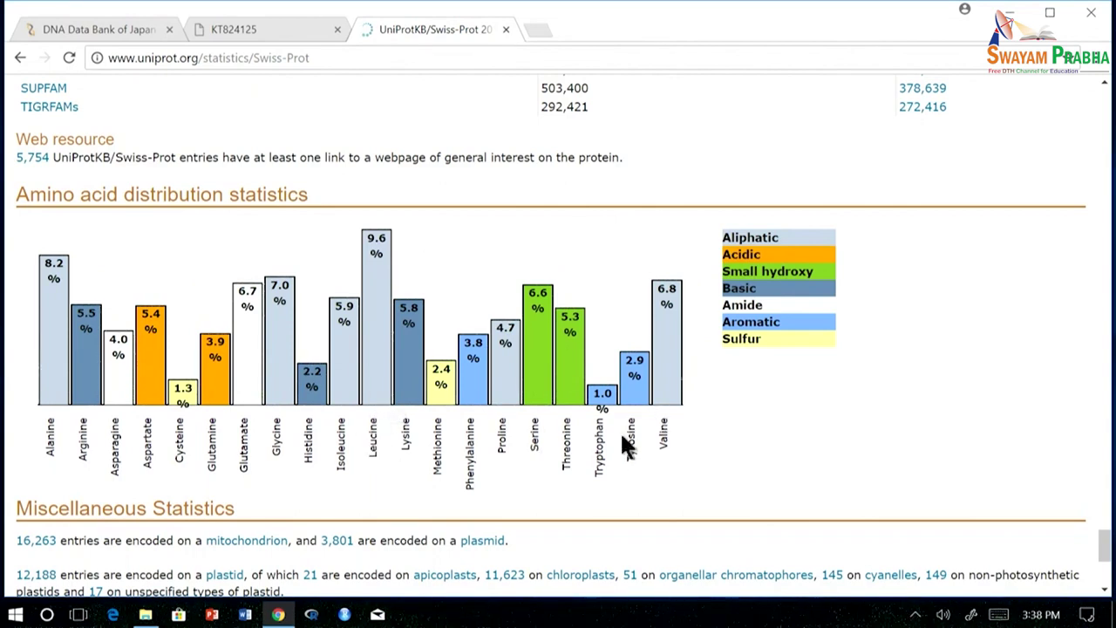
Go back through the Statistics page to the UniProt home page and look over its database overview
{"action": "left_click", "coordinate": [20, 58]}
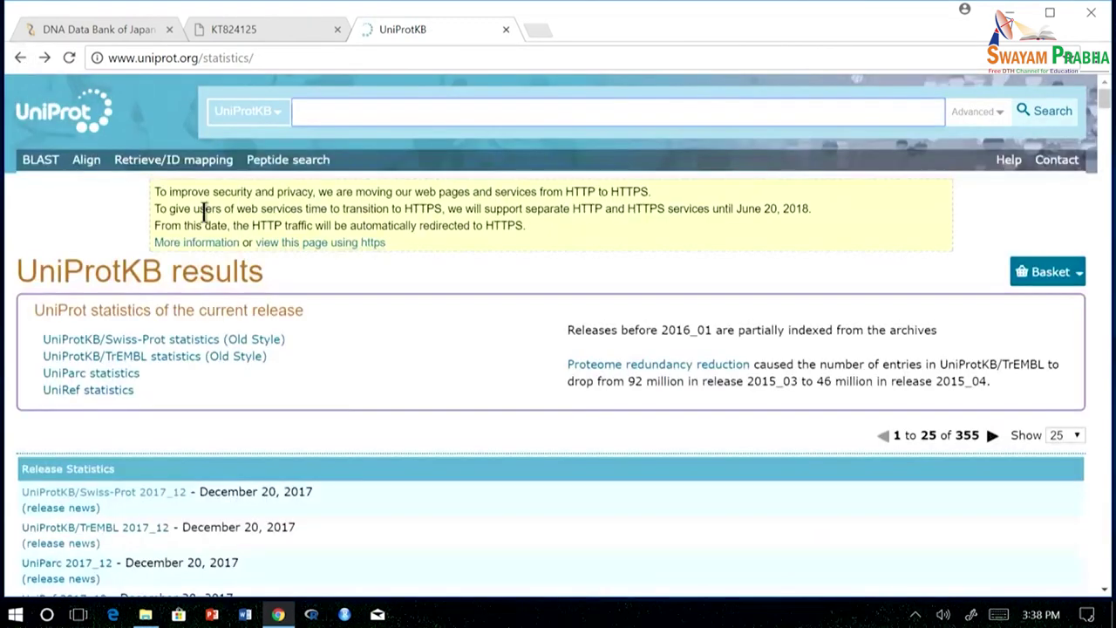
{"action": "left_click", "coordinate": [20, 58]}
{"action": "scroll", "coordinate": [311, 424], "scroll_direction": "down", "scroll_amount": 3}
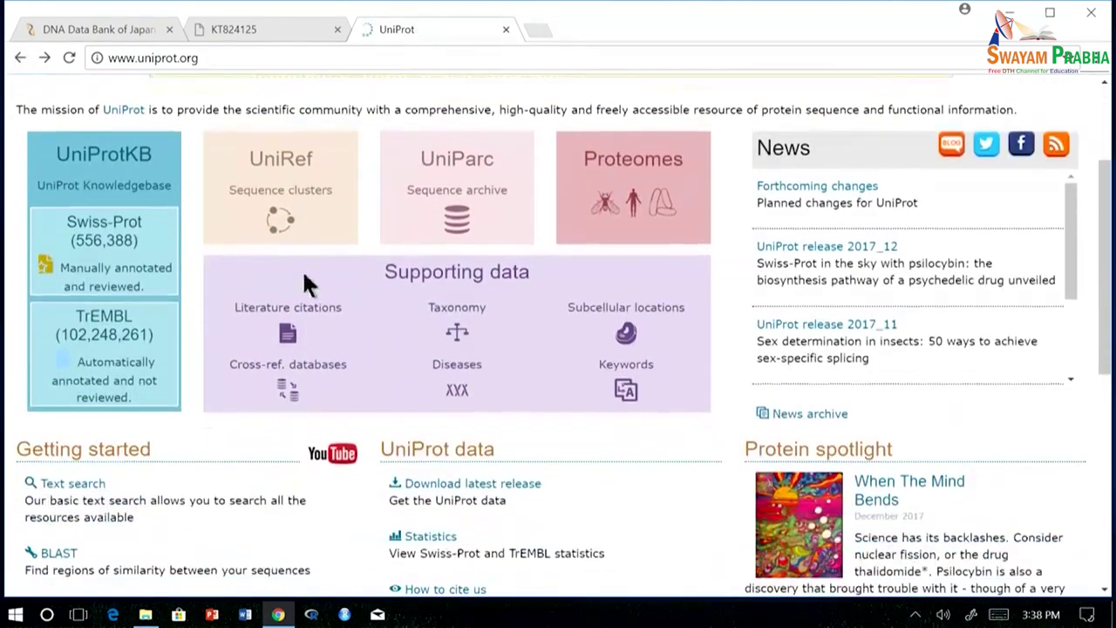
{"action": "scroll", "coordinate": [426, 328], "scroll_direction": "up", "scroll_amount": 3}
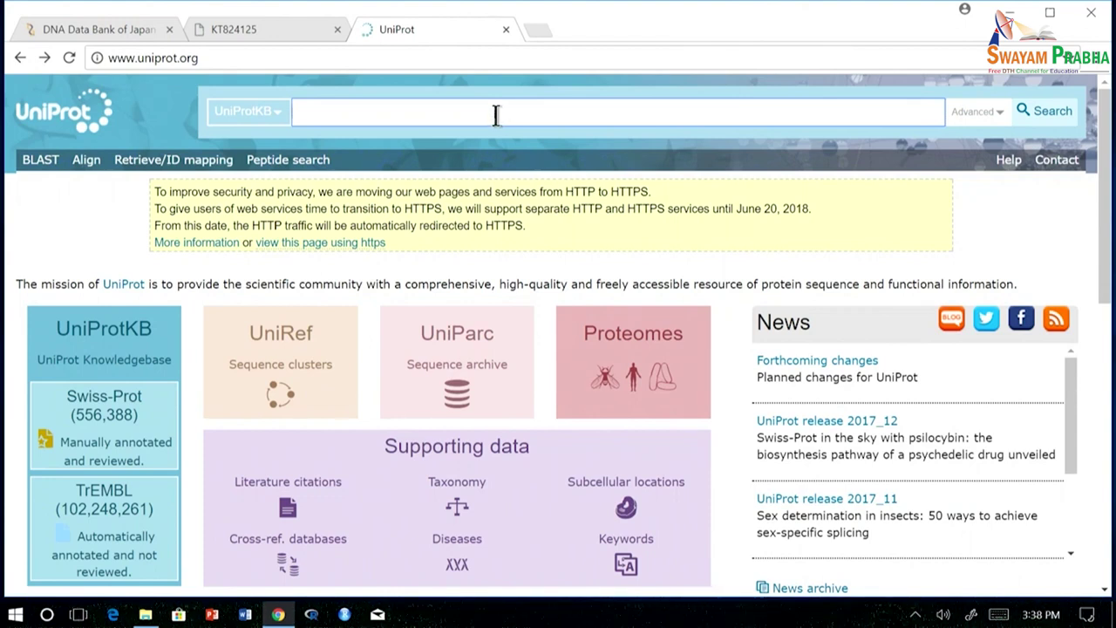
Search UniProtKB for myoglobin and look through the list of matching entries
{"action": "type", "text": "myoglobin"}
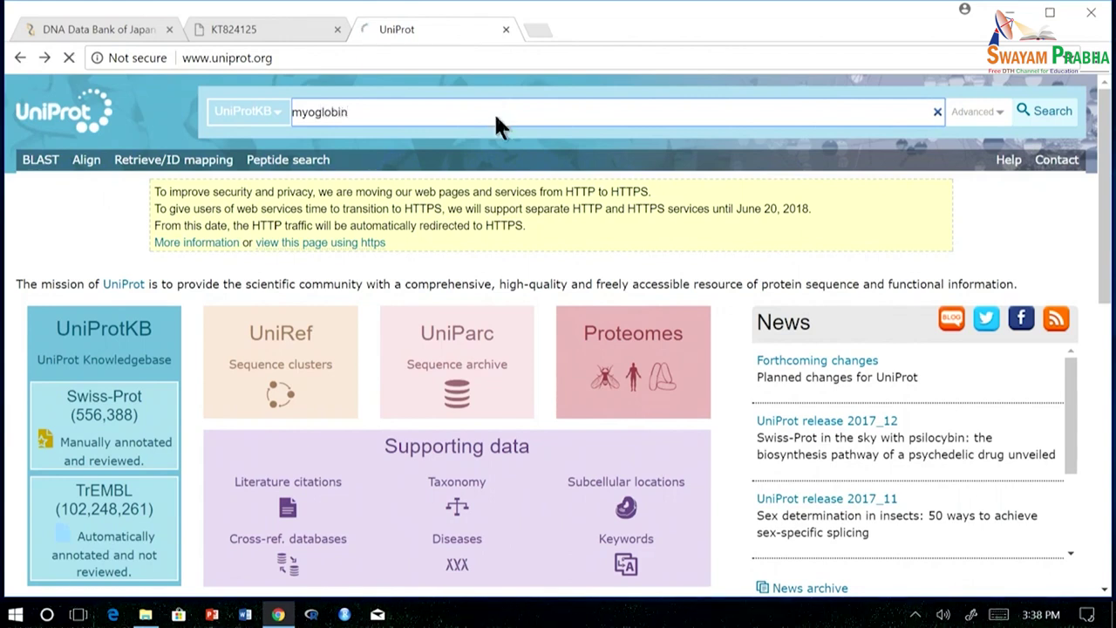
{"action": "key", "text": "Return"}
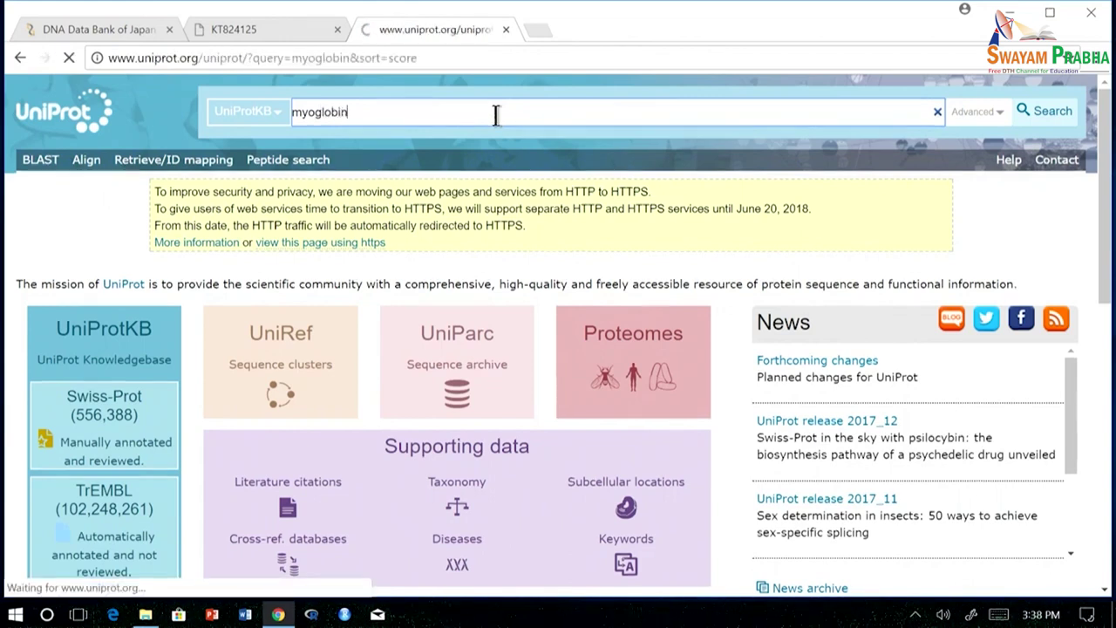
{"action": "scroll", "coordinate": [898, 523], "scroll_direction": "down", "scroll_amount": 3}
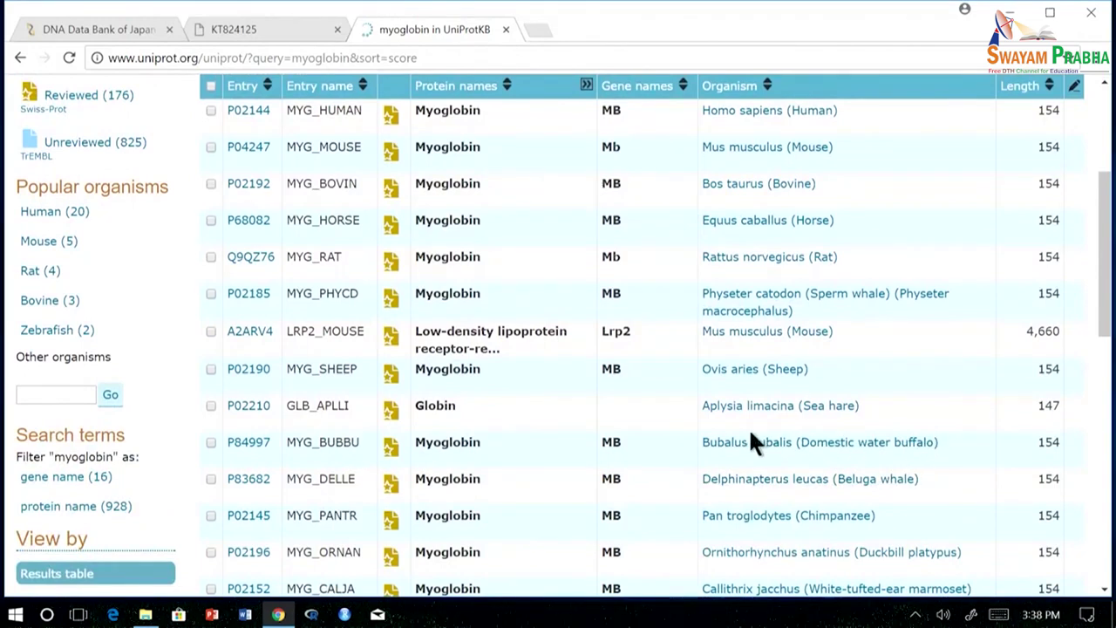
{"action": "scroll", "coordinate": [750, 435], "scroll_direction": "up", "scroll_amount": 1}
{"action": "scroll", "coordinate": [366, 233], "scroll_direction": "up", "scroll_amount": 2}
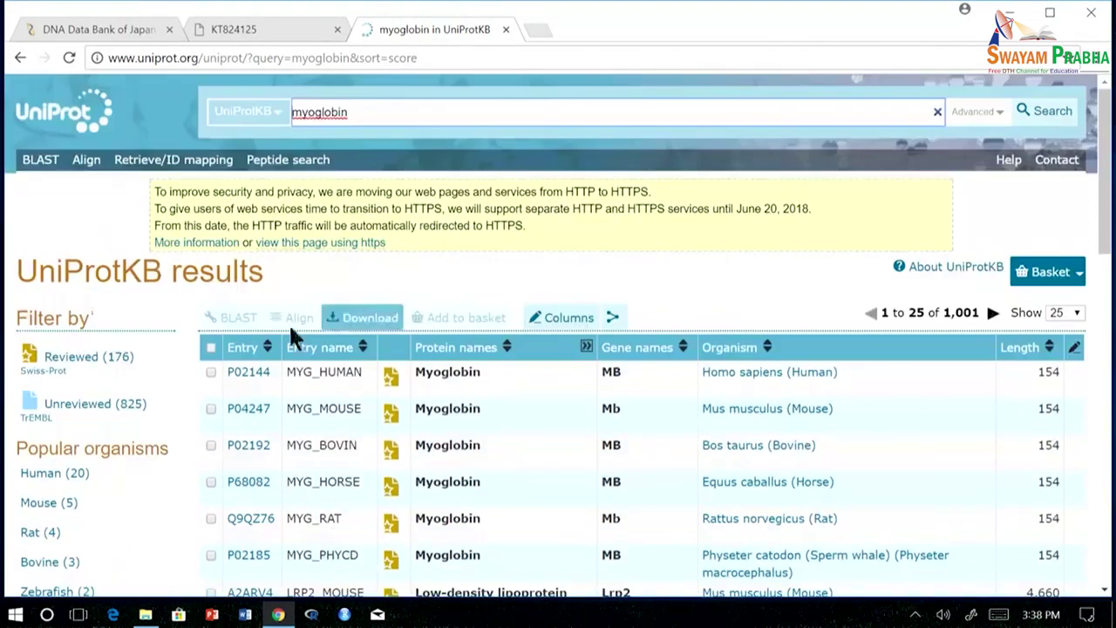
Restrict the myoglobin results to reviewed Swiss-Prot entries and look over the remaining filter and view options
{"action": "left_click", "coordinate": [94, 373]}
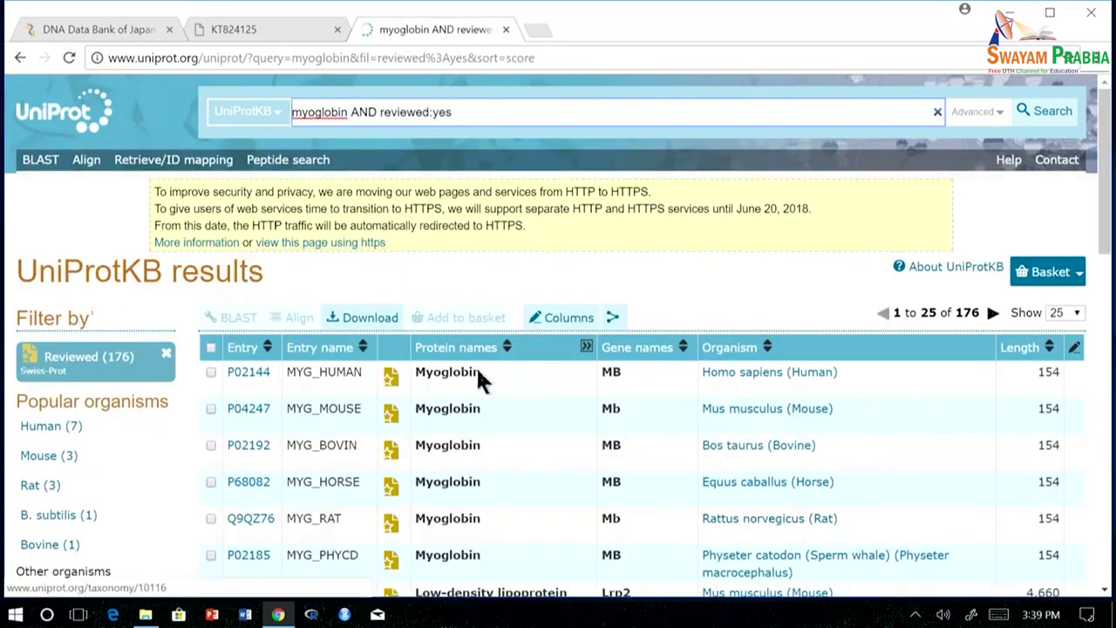
{"action": "scroll", "coordinate": [480, 378], "scroll_direction": "down", "scroll_amount": 2}
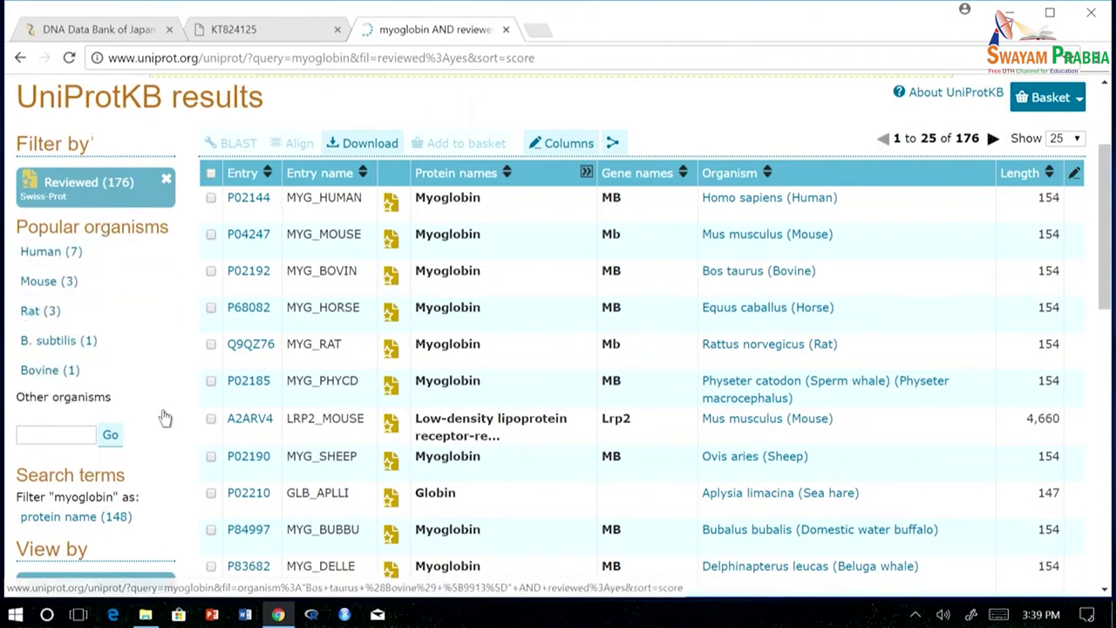
{"action": "scroll", "coordinate": [123, 376], "scroll_direction": "down", "scroll_amount": 3}
{"action": "scroll", "coordinate": [128, 426], "scroll_direction": "down", "scroll_amount": 2}
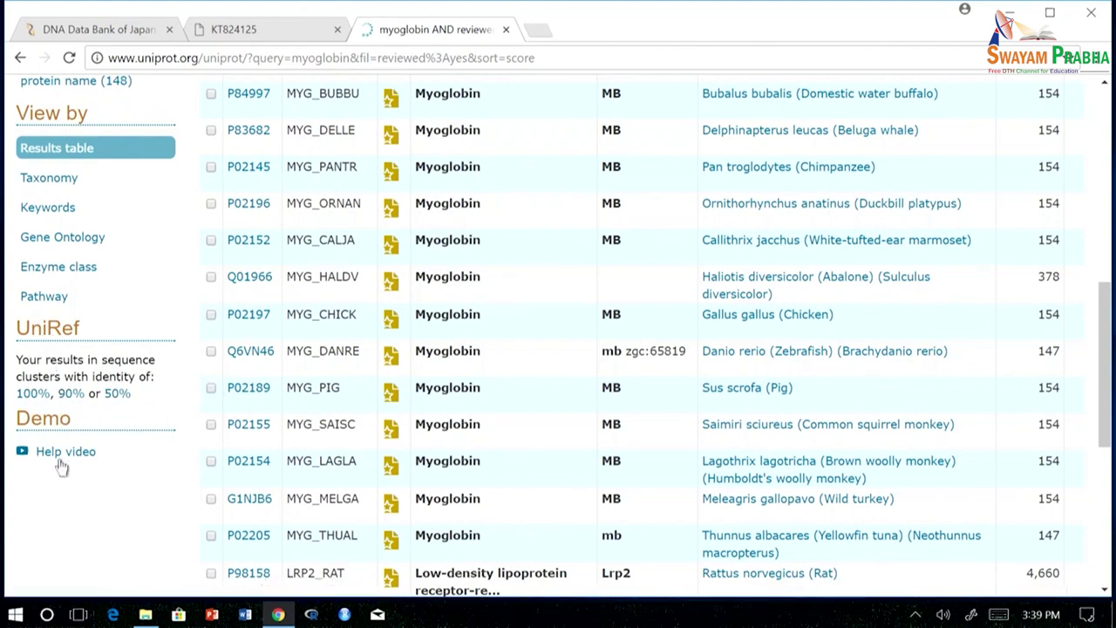
{"action": "scroll", "coordinate": [491, 406], "scroll_direction": "up", "scroll_amount": 8}
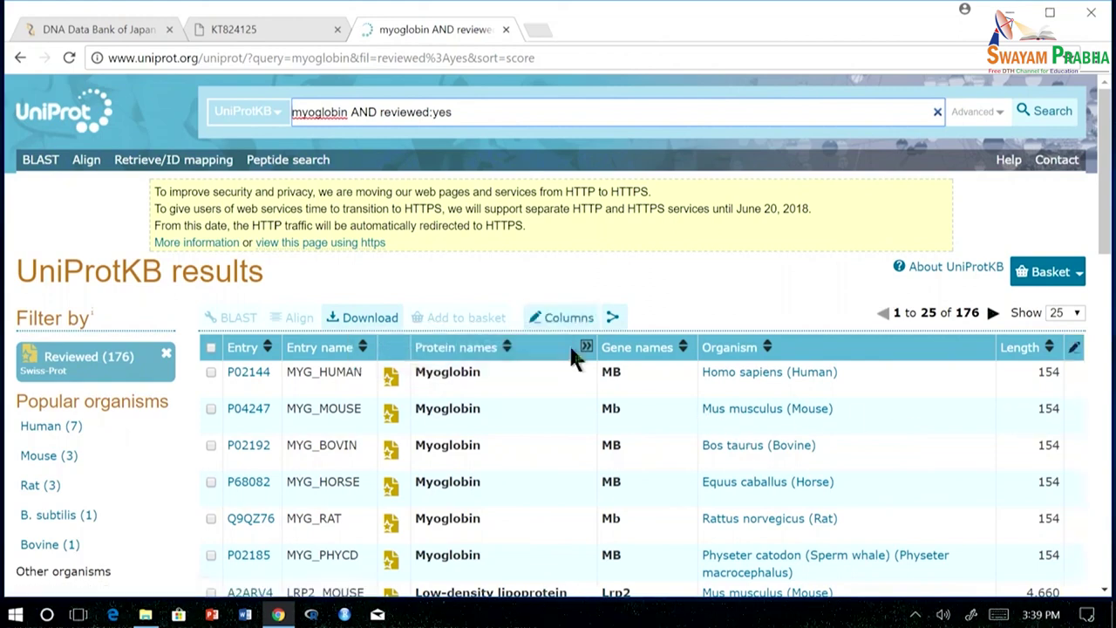
Customize the results table to include the Mass column and save the column selection
{"action": "left_click", "coordinate": [562, 318]}
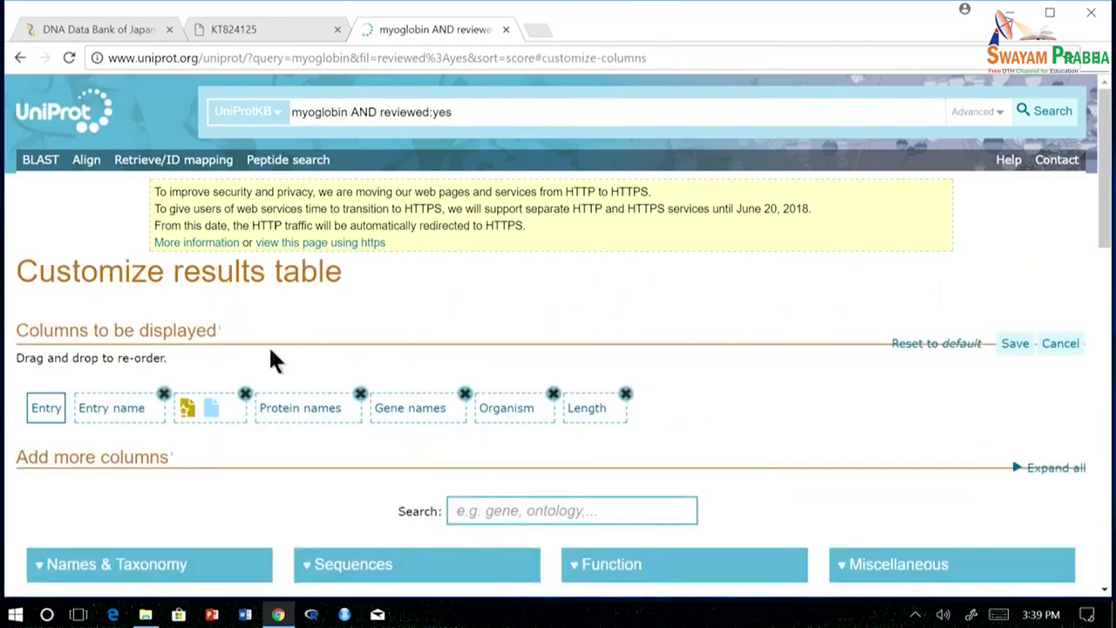
{"action": "scroll", "coordinate": [728, 332], "scroll_direction": "down", "scroll_amount": 4}
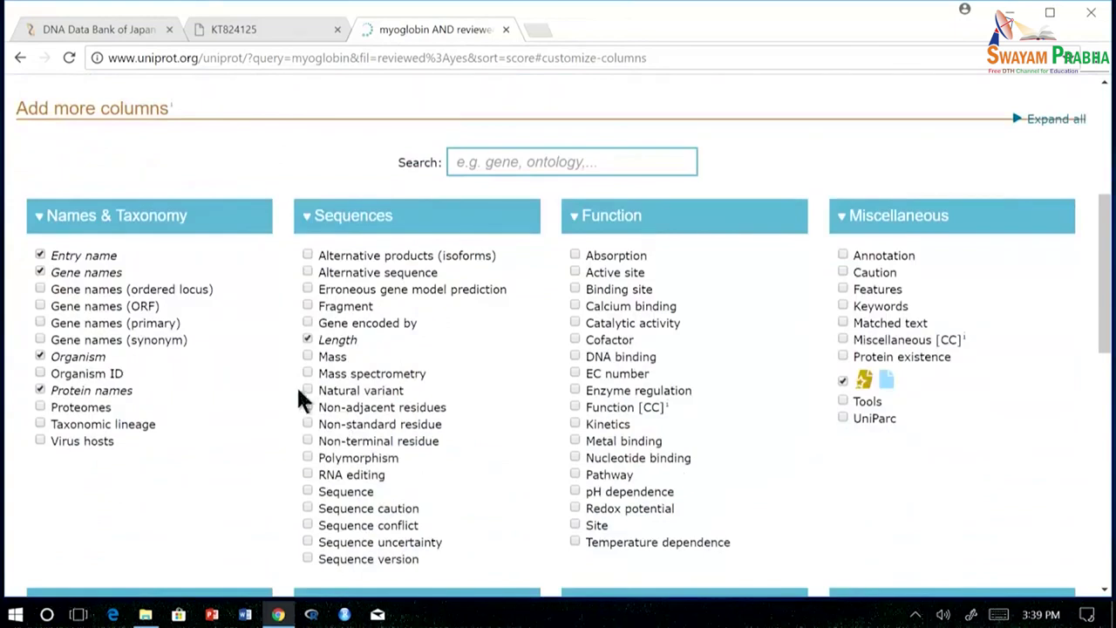
{"action": "left_click", "coordinate": [307, 356]}
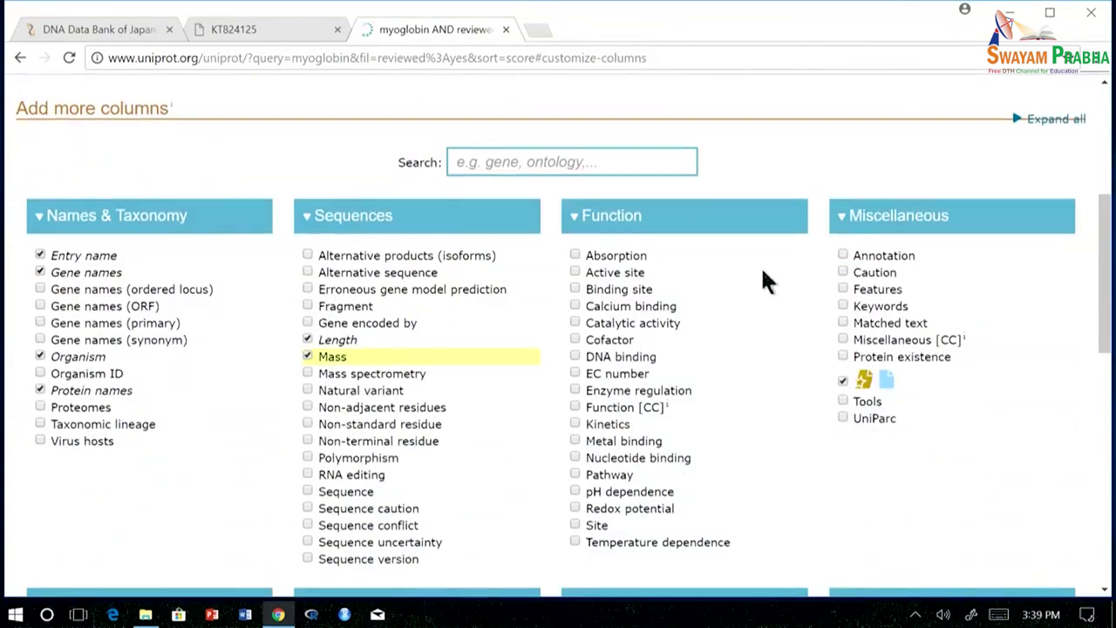
{"action": "scroll", "coordinate": [872, 297], "scroll_direction": "up", "scroll_amount": 3}
{"action": "left_click", "coordinate": [1016, 256]}
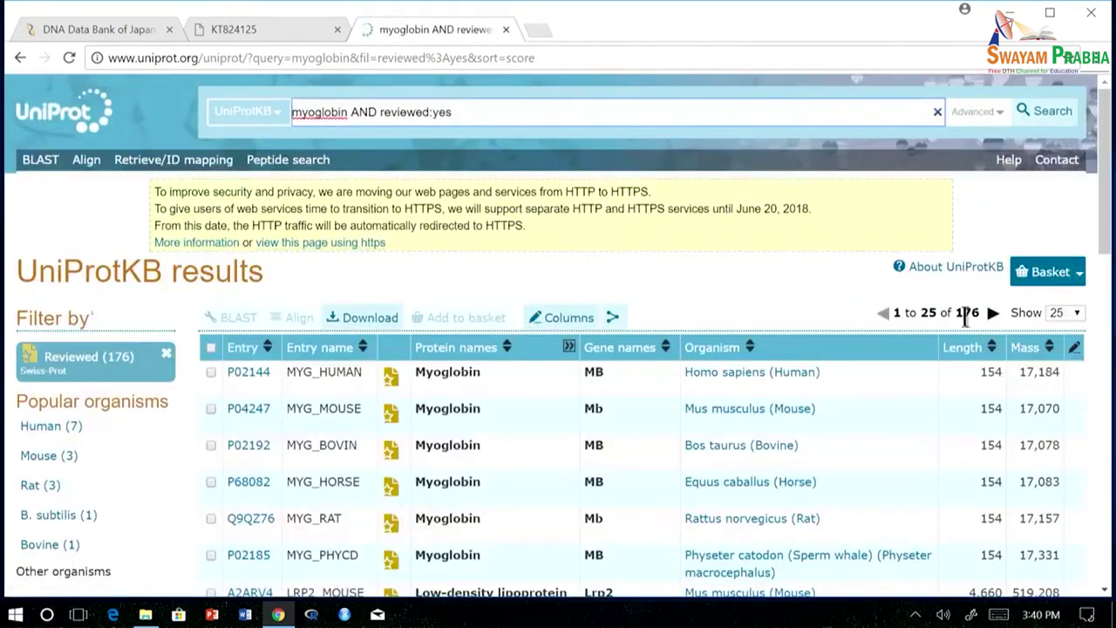
{"action": "scroll", "coordinate": [1020, 349], "scroll_direction": "down", "scroll_amount": 1}
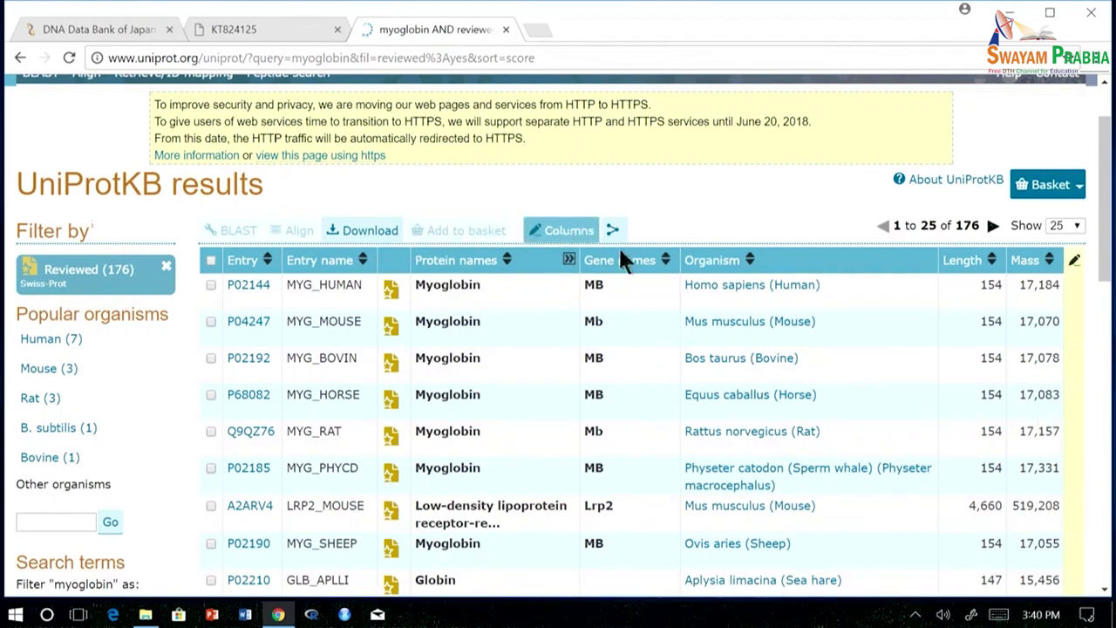
Select the human, mouse and bovine myoglobin entries in the results table and deselect all three again
{"action": "left_click", "coordinate": [210, 285]}
{"action": "left_click", "coordinate": [212, 346]}
{"action": "left_click", "coordinate": [211, 382]}
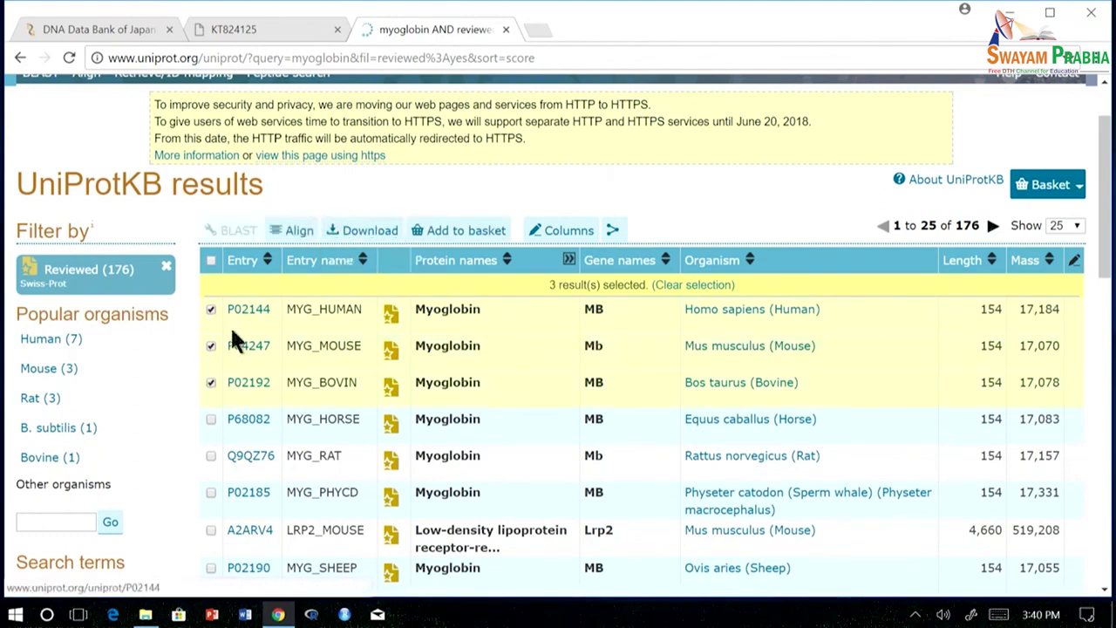
{"action": "left_click", "coordinate": [211, 310]}
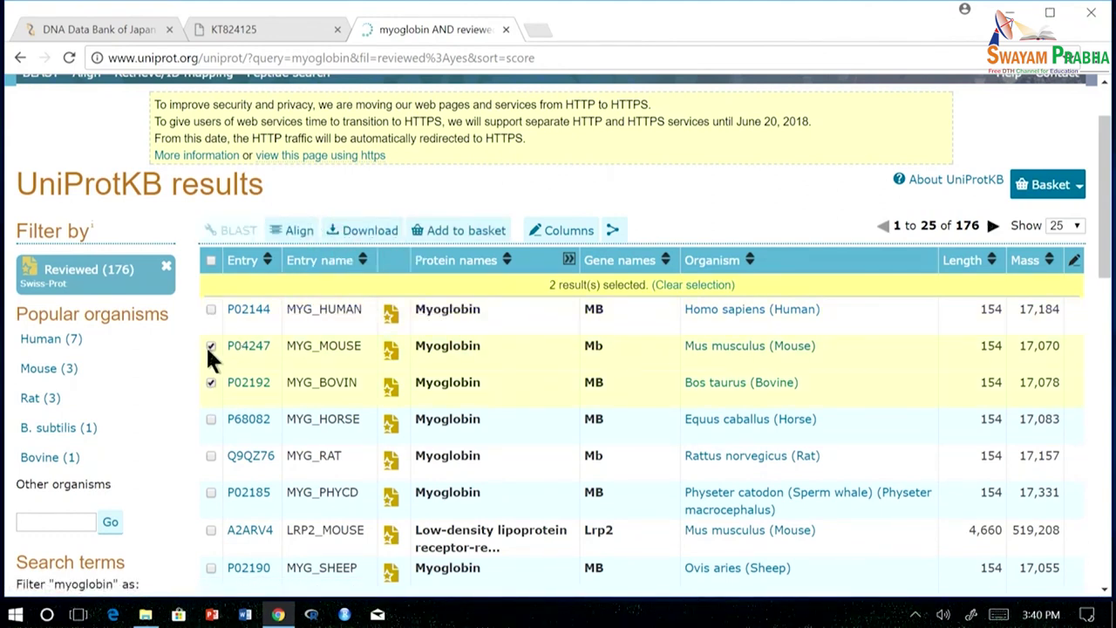
{"action": "left_click", "coordinate": [211, 346]}
{"action": "left_click", "coordinate": [211, 382]}
Review the download options for the myoglobin results and close them without downloading
{"action": "left_click", "coordinate": [378, 247]}
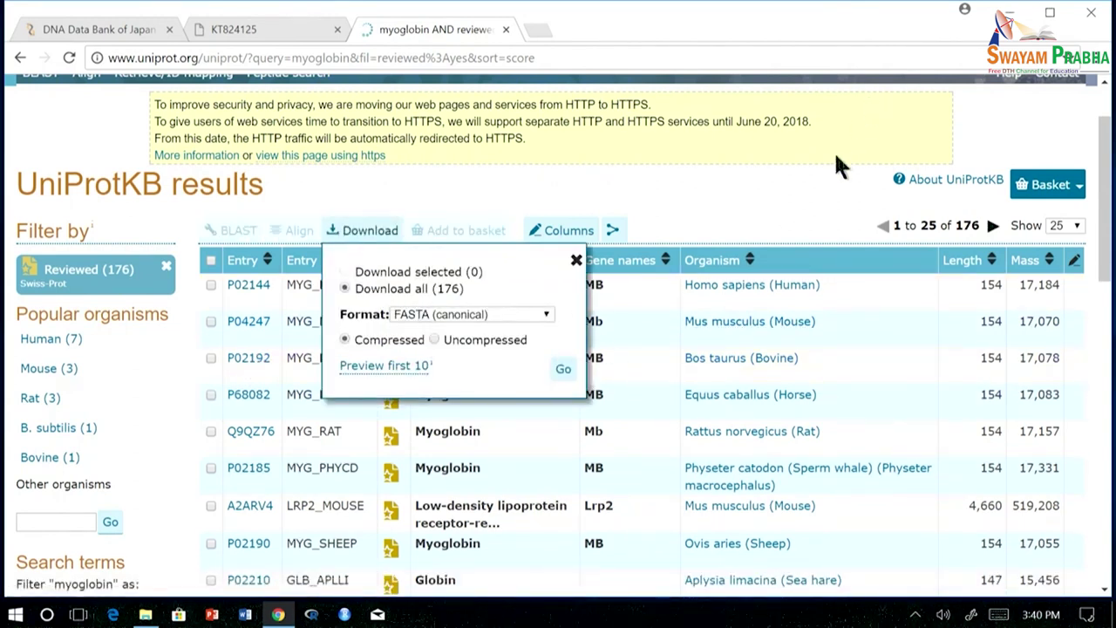
{"action": "left_click", "coordinate": [882, 227]}
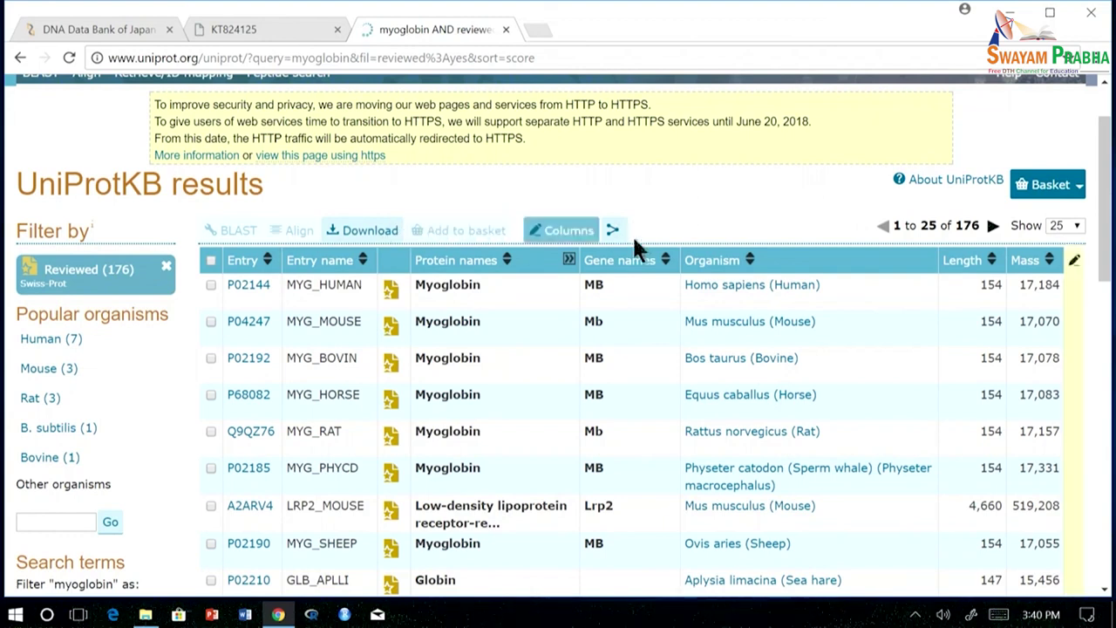
In UniProtKB's advanced search, change the myoglobin condition to Organism [OS] with the term Human [9606]
{"action": "scroll", "coordinate": [658, 288], "scroll_direction": "up", "scroll_amount": 1}
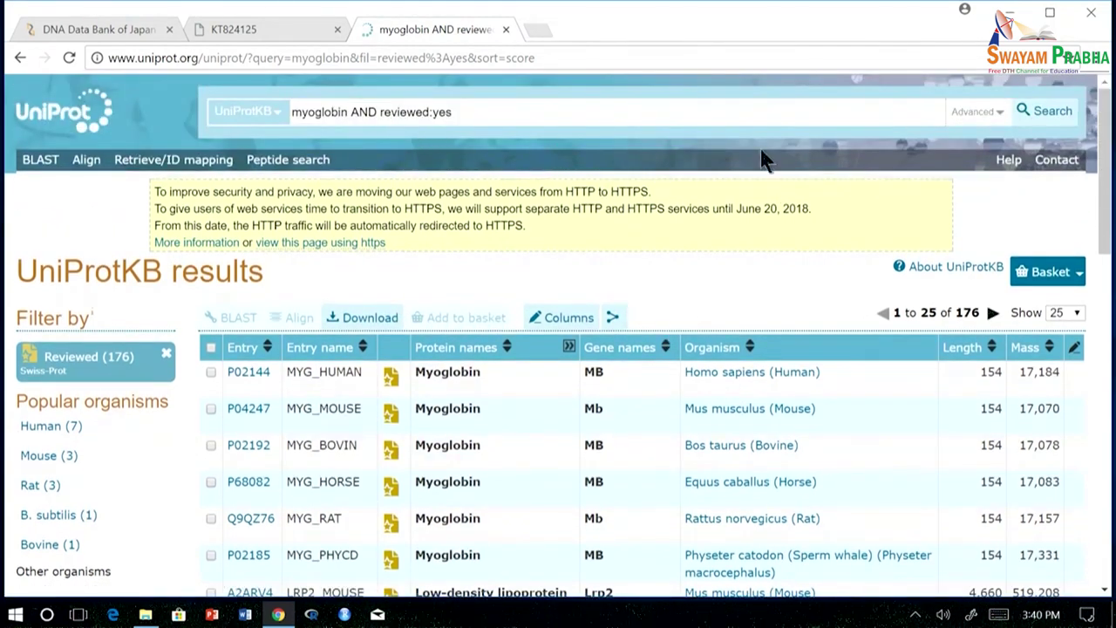
{"action": "left_click", "coordinate": [973, 112]}
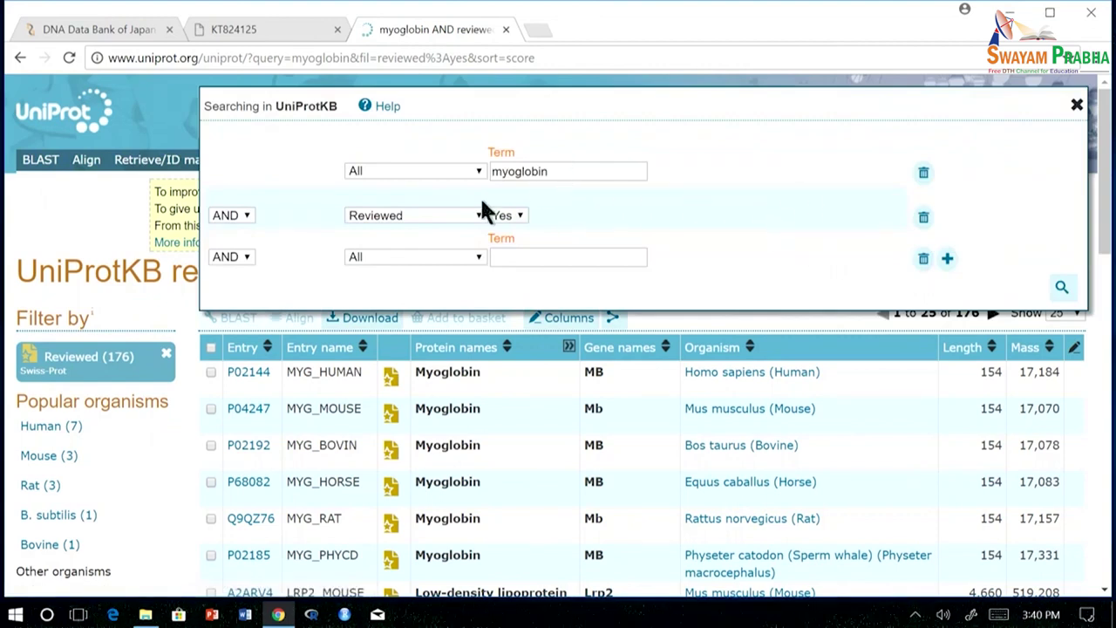
{"action": "left_click_drag", "start_coordinate": [577, 171], "coordinate": [494, 171]}
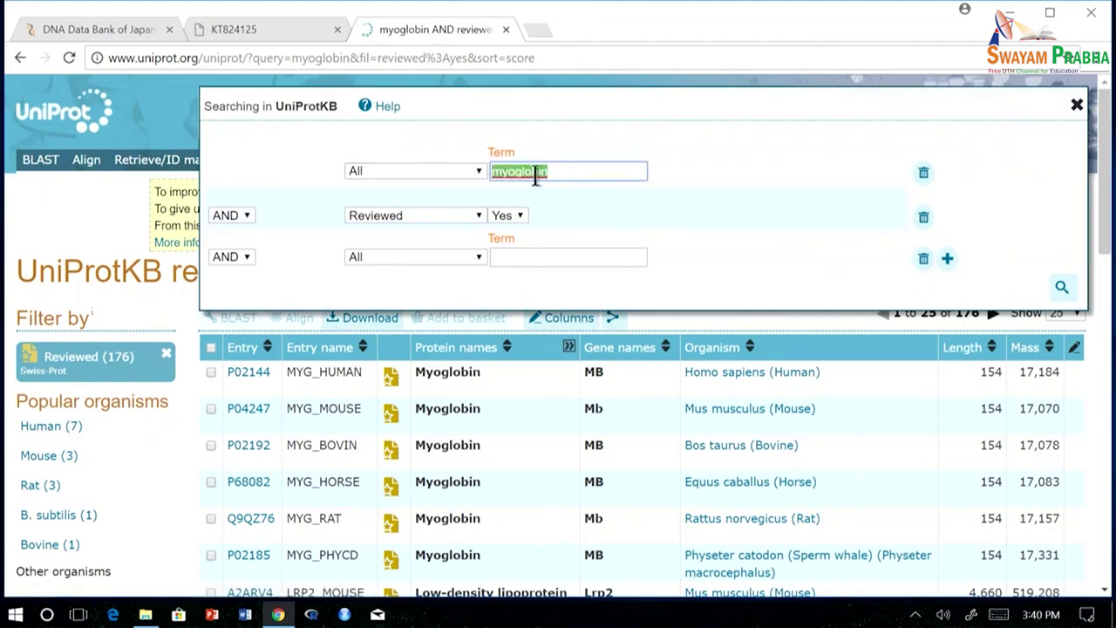
{"action": "left_click", "coordinate": [463, 175]}
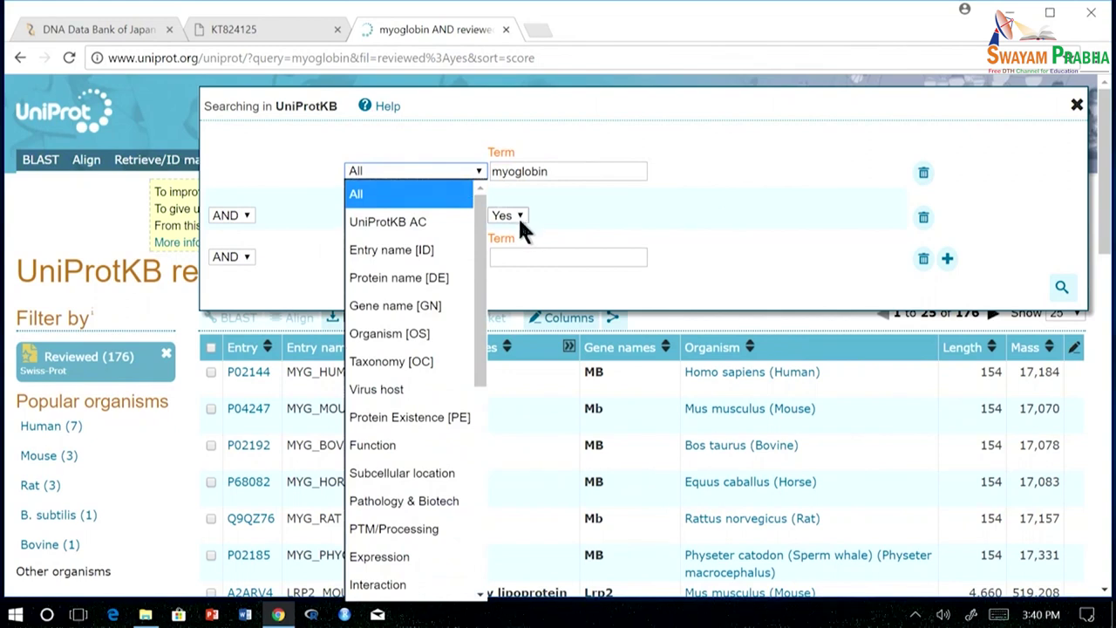
{"action": "scroll", "coordinate": [425, 410], "scroll_direction": "down", "scroll_amount": 3}
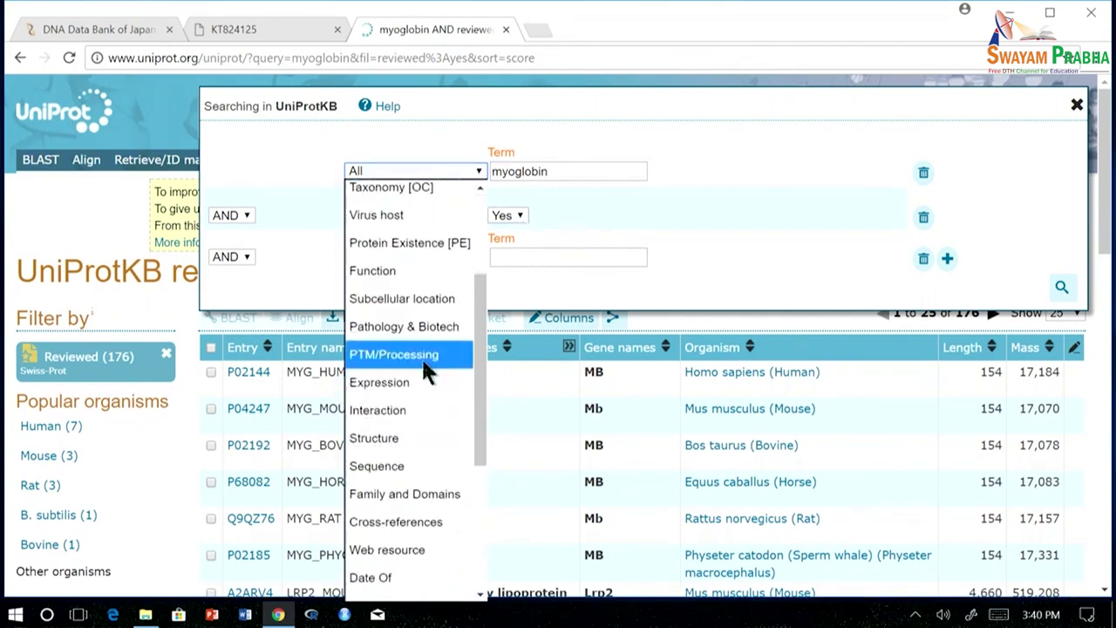
{"action": "scroll", "coordinate": [431, 279], "scroll_direction": "up", "scroll_amount": 3}
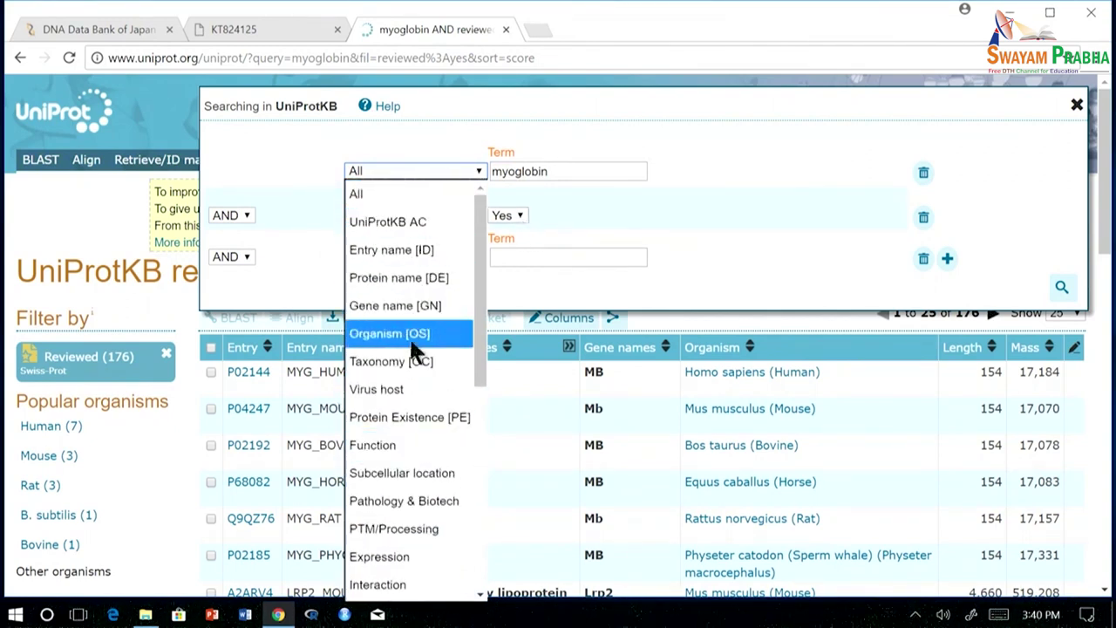
{"action": "left_click", "coordinate": [413, 342]}
{"action": "left_click", "coordinate": [561, 172]}
{"action": "left_click_drag", "start_coordinate": [561, 172], "coordinate": [491, 177]}
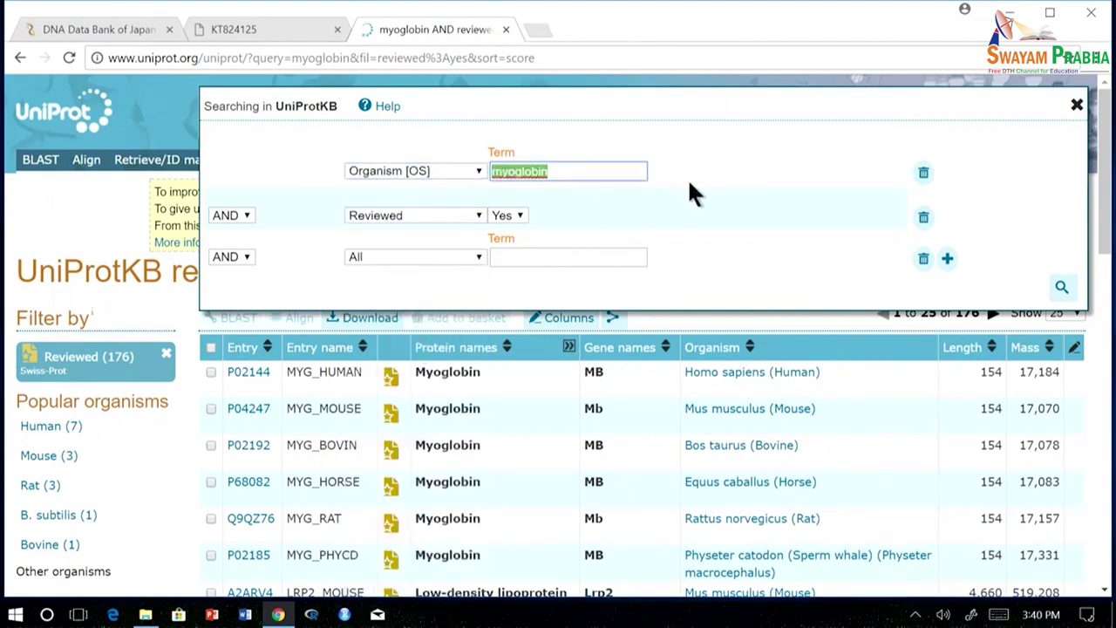
{"action": "key", "text": "BackSpace"}
{"action": "type", "text": "human"}
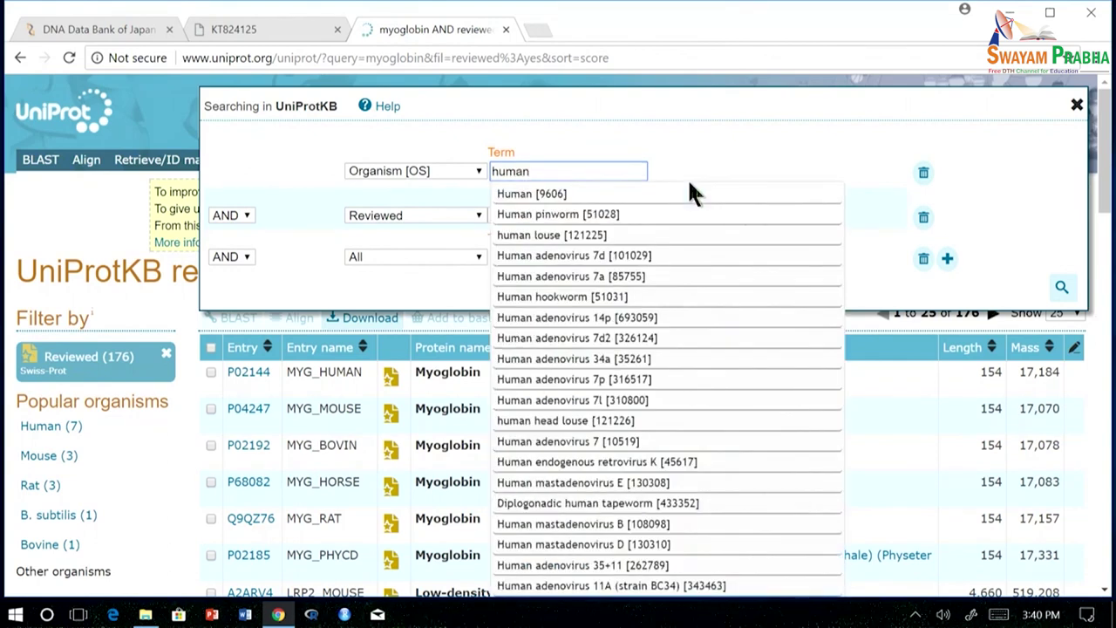
{"action": "left_click", "coordinate": [549, 193]}
Set the empty search condition to Protein name [DE] with the term myoglobin, and run the search without the Reviewed condition
{"action": "left_click", "coordinate": [433, 258]}
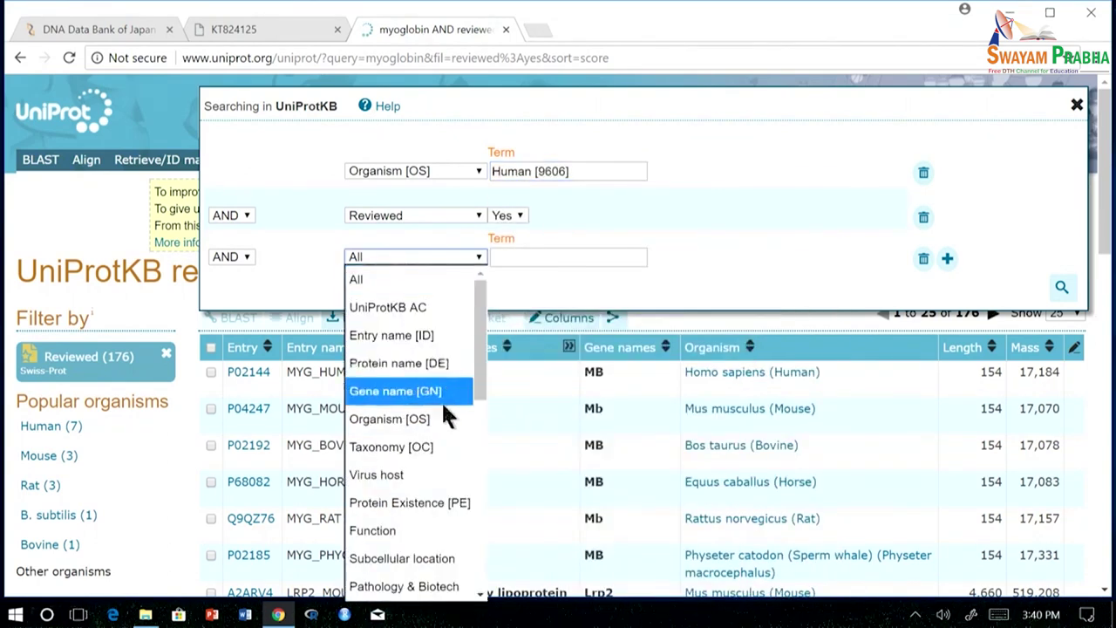
{"action": "scroll", "coordinate": [423, 471], "scroll_direction": "down", "scroll_amount": 2}
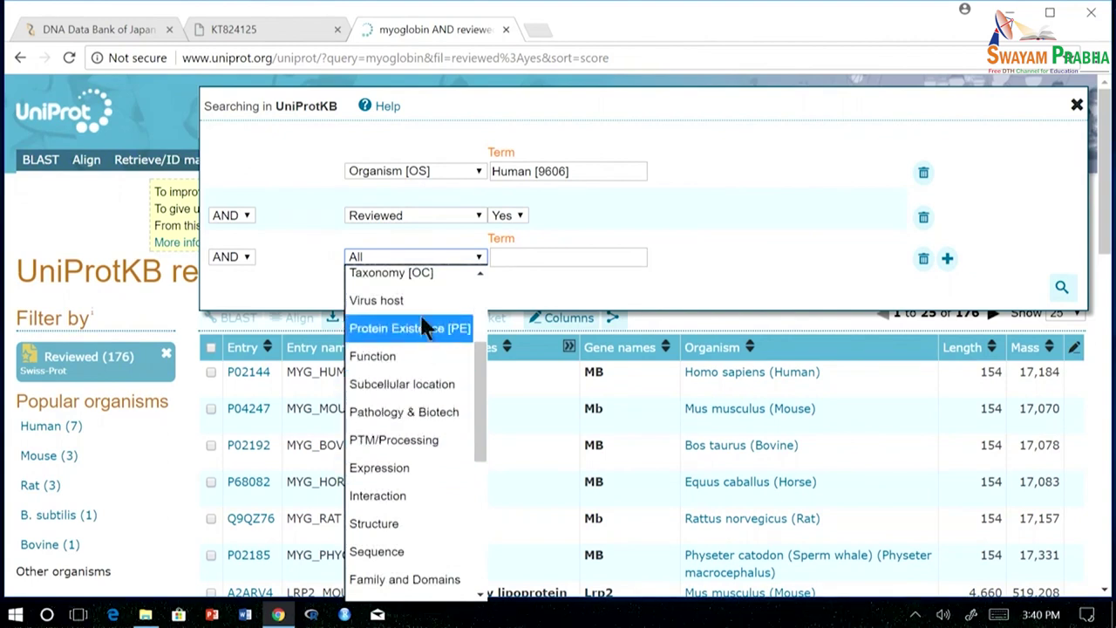
{"action": "scroll", "coordinate": [425, 326], "scroll_direction": "up", "scroll_amount": 3}
{"action": "left_click", "coordinate": [436, 363]}
{"action": "left_click", "coordinate": [539, 258]}
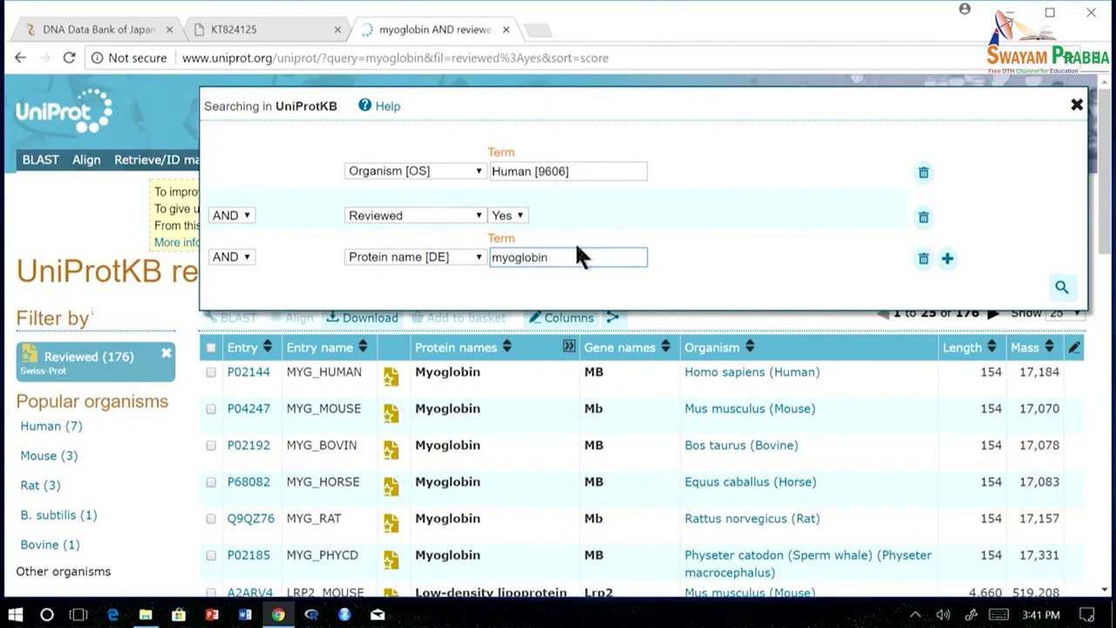
{"action": "left_click", "coordinate": [923, 218]}
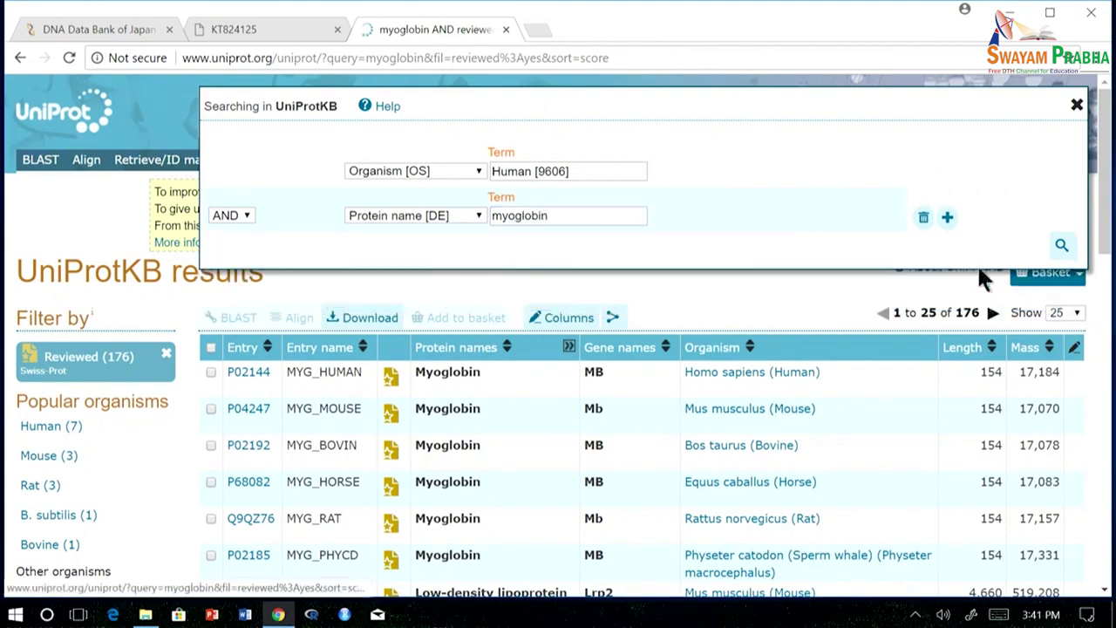
{"action": "left_click", "coordinate": [1061, 247]}
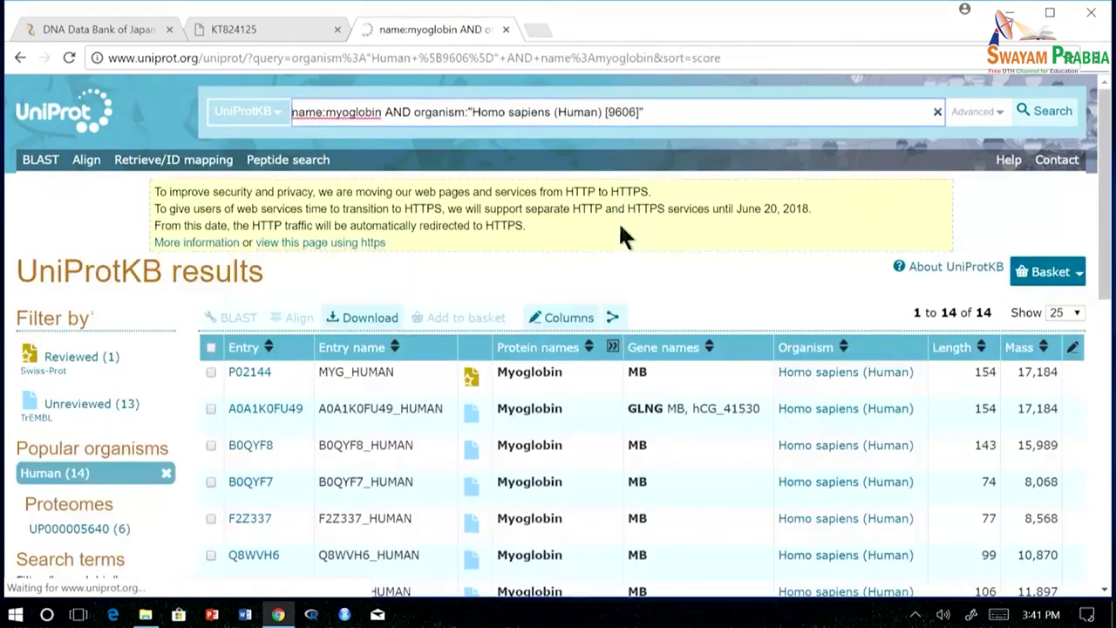
Look through the human myoglobin entries and the reviewed and unreviewed filters of the search results
{"action": "scroll", "coordinate": [589, 384], "scroll_direction": "down", "scroll_amount": 1}
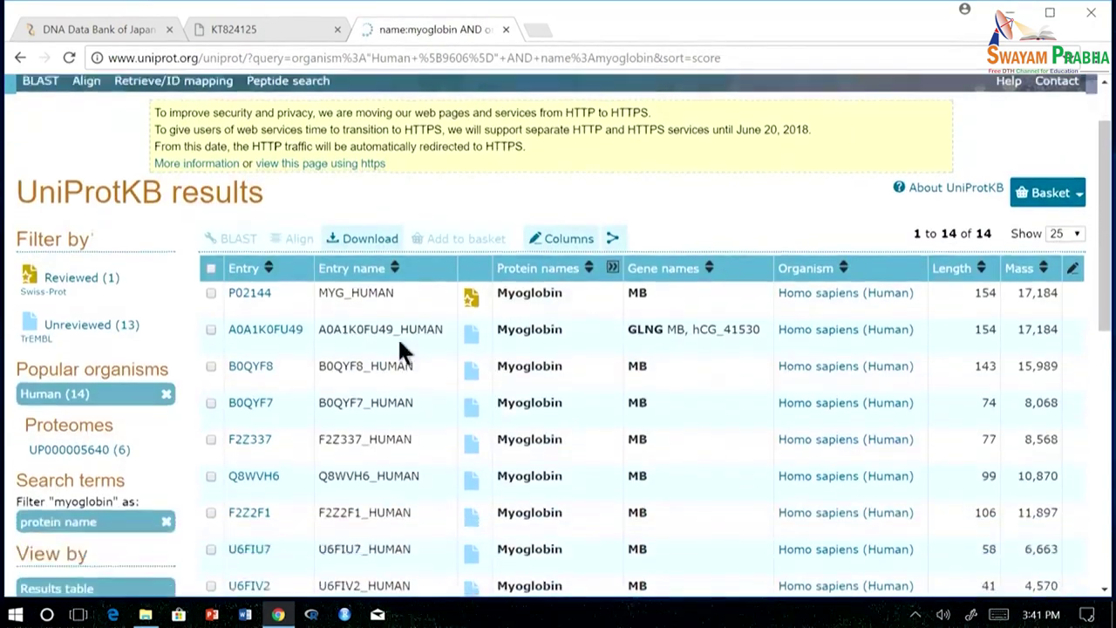
{"action": "scroll", "coordinate": [743, 521], "scroll_direction": "down", "scroll_amount": 1}
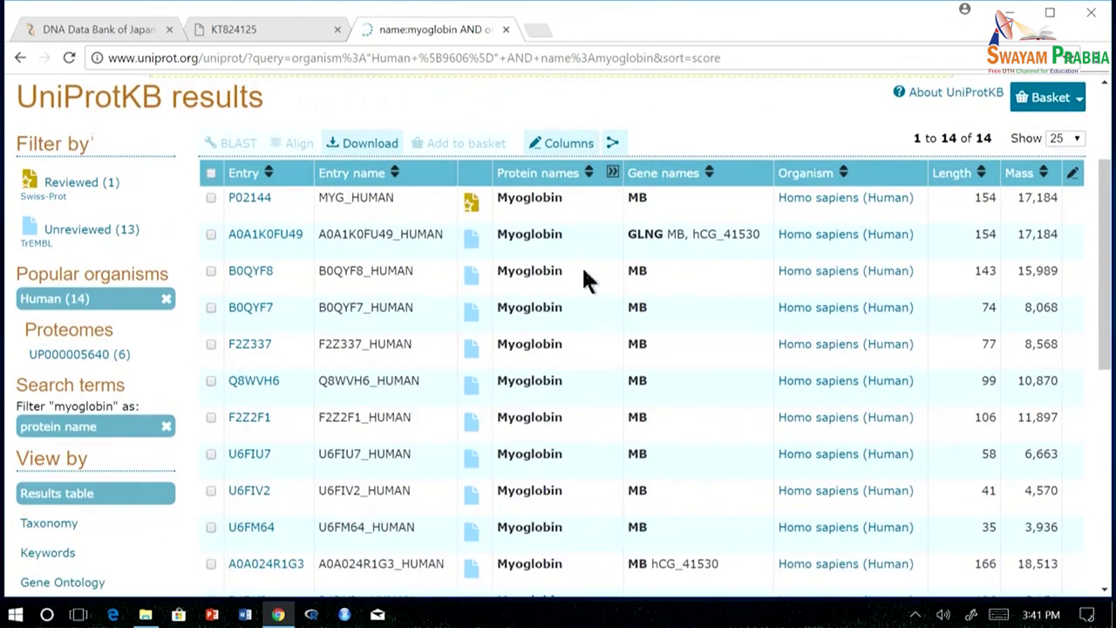
{"action": "scroll", "coordinate": [469, 468], "scroll_direction": "down", "scroll_amount": 2}
{"action": "scroll", "coordinate": [175, 262], "scroll_direction": "up", "scroll_amount": 3}
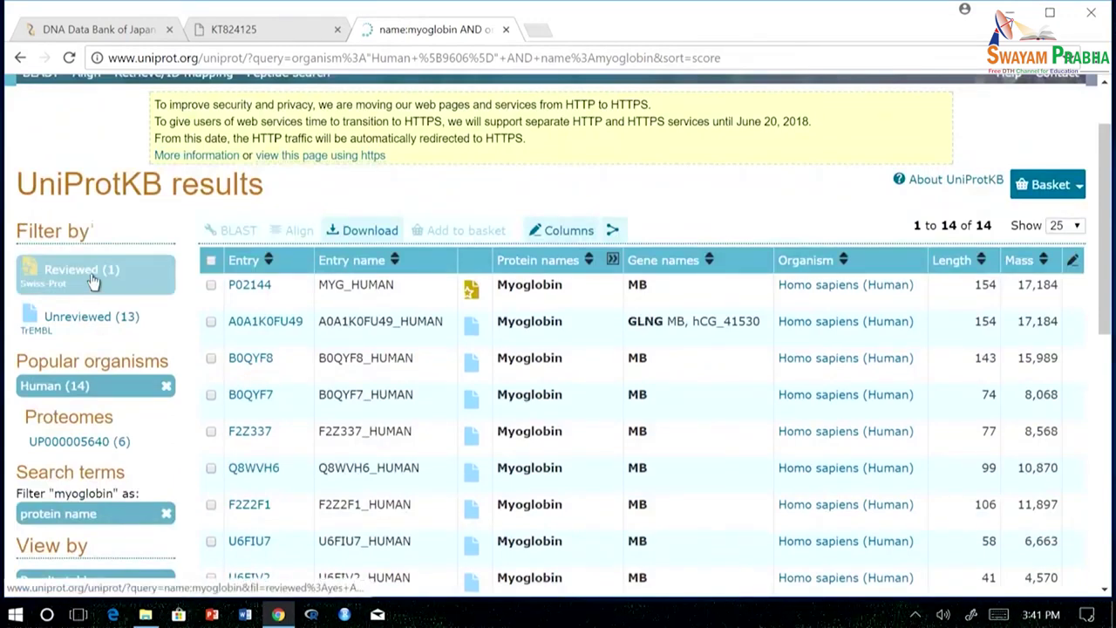
{"action": "scroll", "coordinate": [349, 353], "scroll_direction": "down", "scroll_amount": 2}
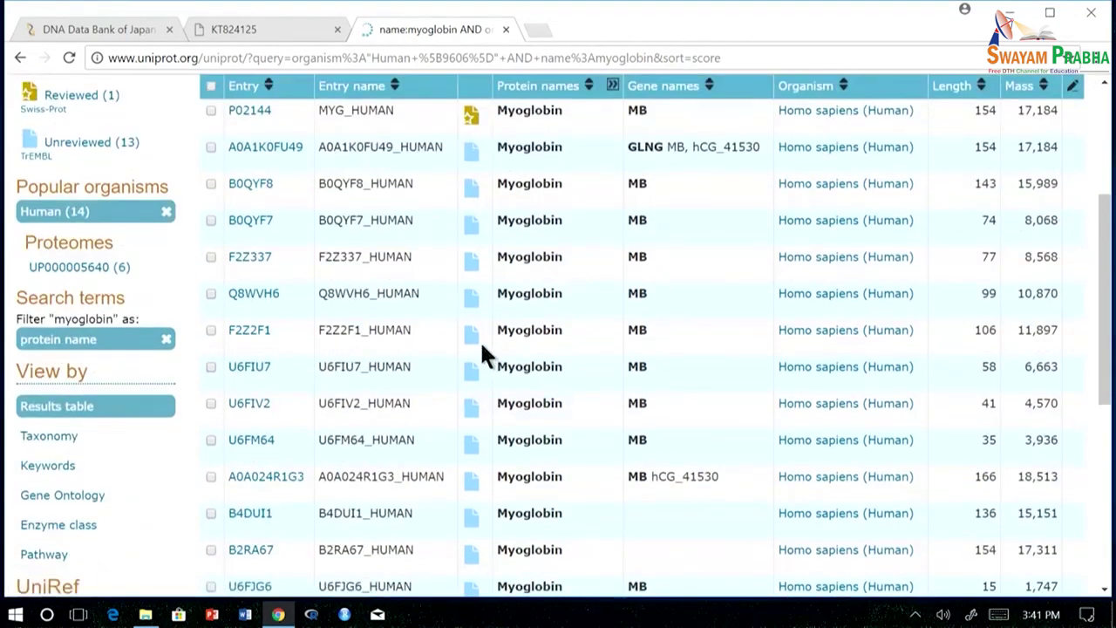
{"action": "scroll", "coordinate": [563, 306], "scroll_direction": "up", "scroll_amount": 2}
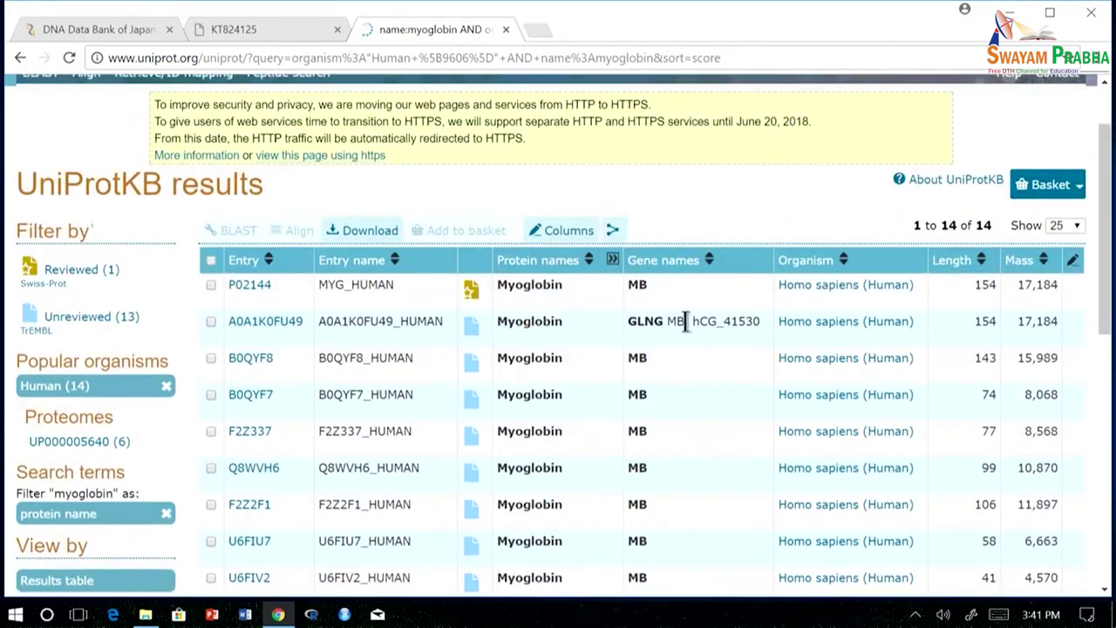
{"action": "scroll", "coordinate": [576, 306], "scroll_direction": "up", "scroll_amount": 1}
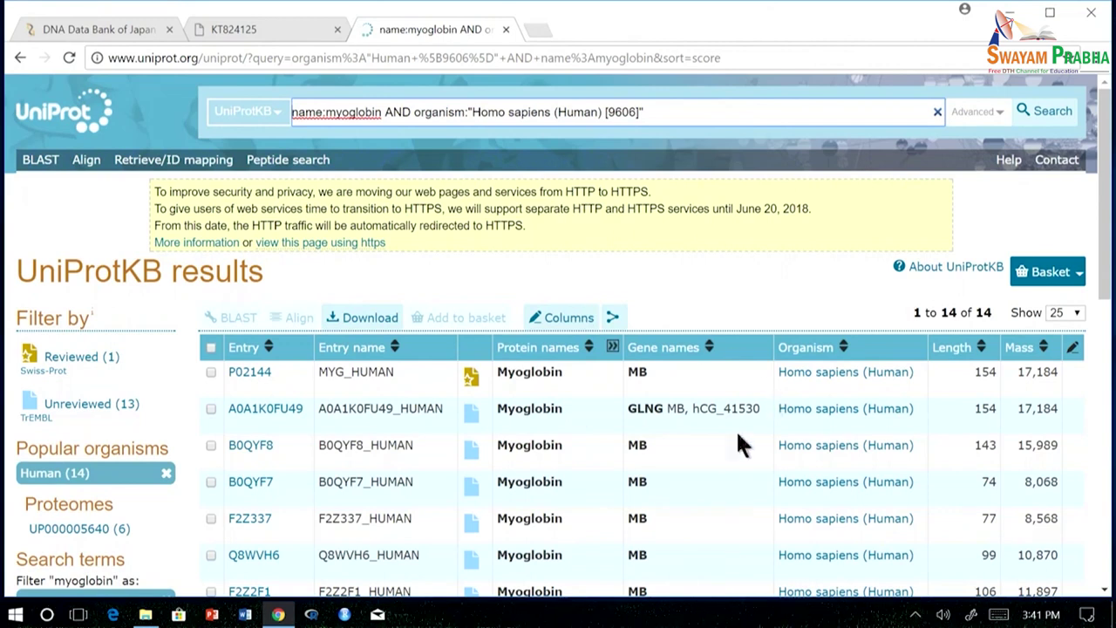
Open the Retrieve/ID mapping tool and copy the example accessions P31946 P62258 into its identifiers field
{"action": "left_click", "coordinate": [187, 160]}
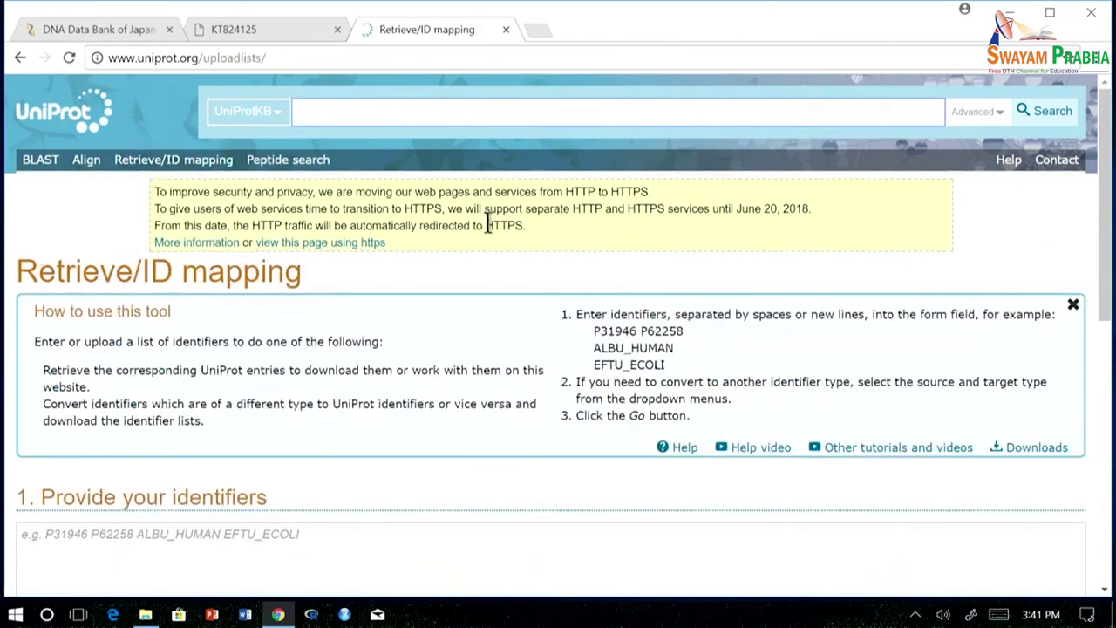
{"action": "scroll", "coordinate": [549, 256], "scroll_direction": "down", "scroll_amount": 1}
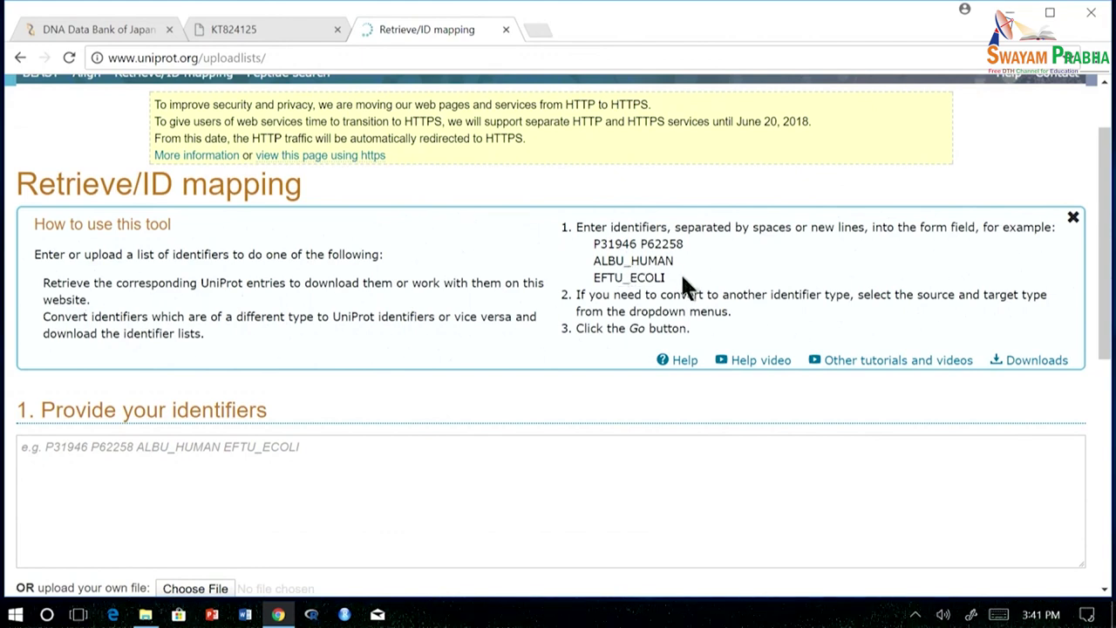
{"action": "scroll", "coordinate": [611, 288], "scroll_direction": "down", "scroll_amount": 1}
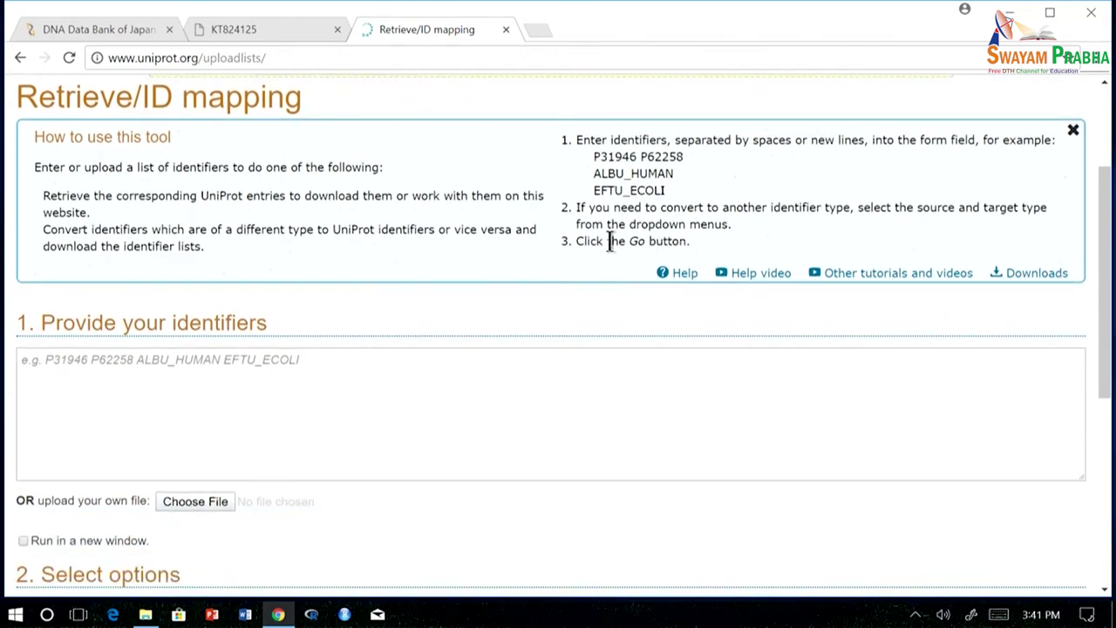
{"action": "left_click_drag", "start_coordinate": [595, 156], "coordinate": [685, 157]}
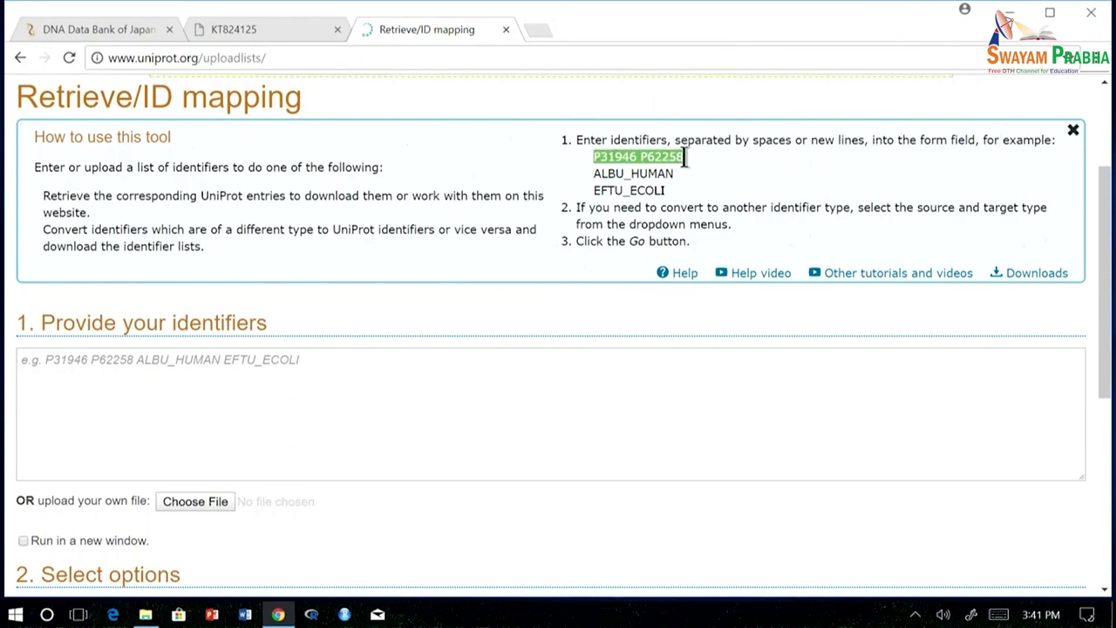
{"action": "right_click", "coordinate": [674, 158]}
{"action": "left_click", "coordinate": [724, 168]}
{"action": "left_click", "coordinate": [466, 370]}
{"action": "right_click", "coordinate": [417, 386]}
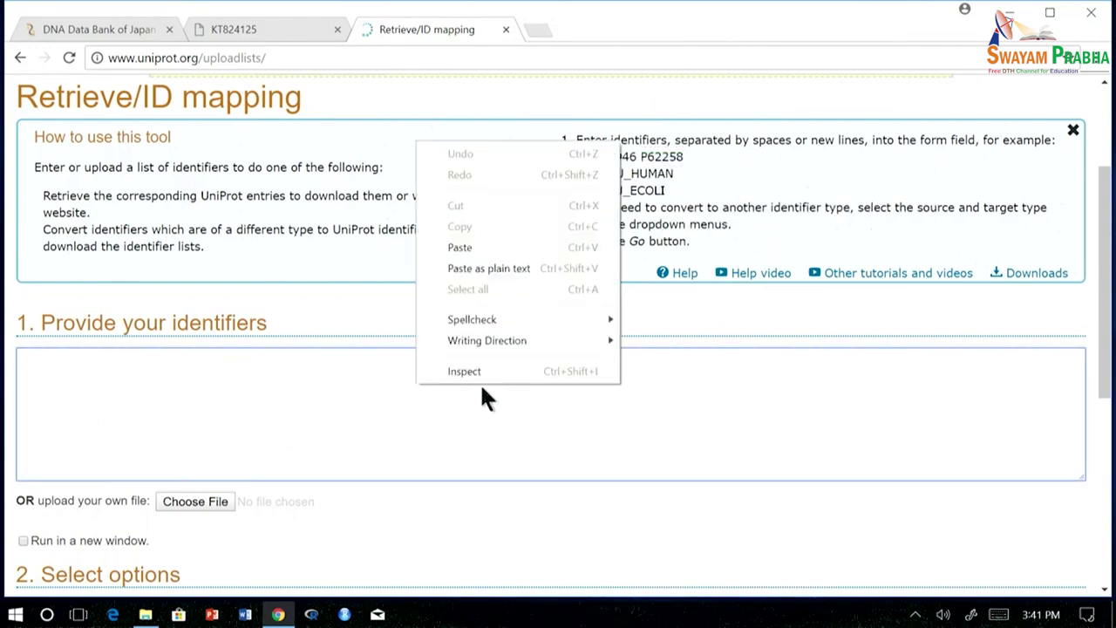
{"action": "left_click", "coordinate": [461, 248]}
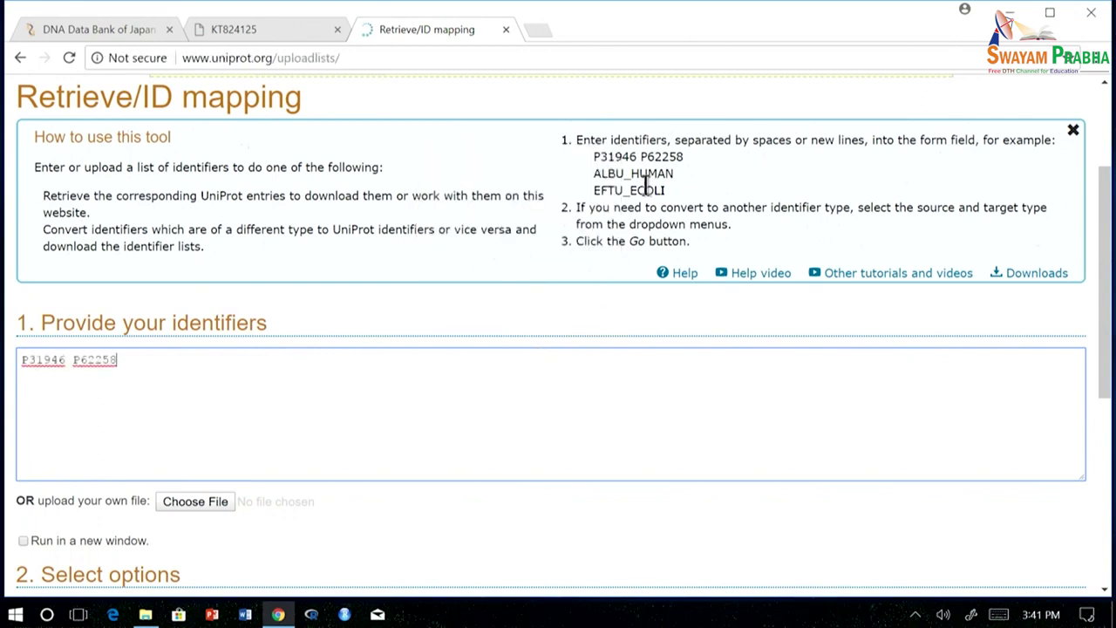
Map the two identifiers from UniProtKB AC/ID to PDB and look over the mapping results
{"action": "scroll", "coordinate": [646, 189], "scroll_direction": "down", "scroll_amount": 2}
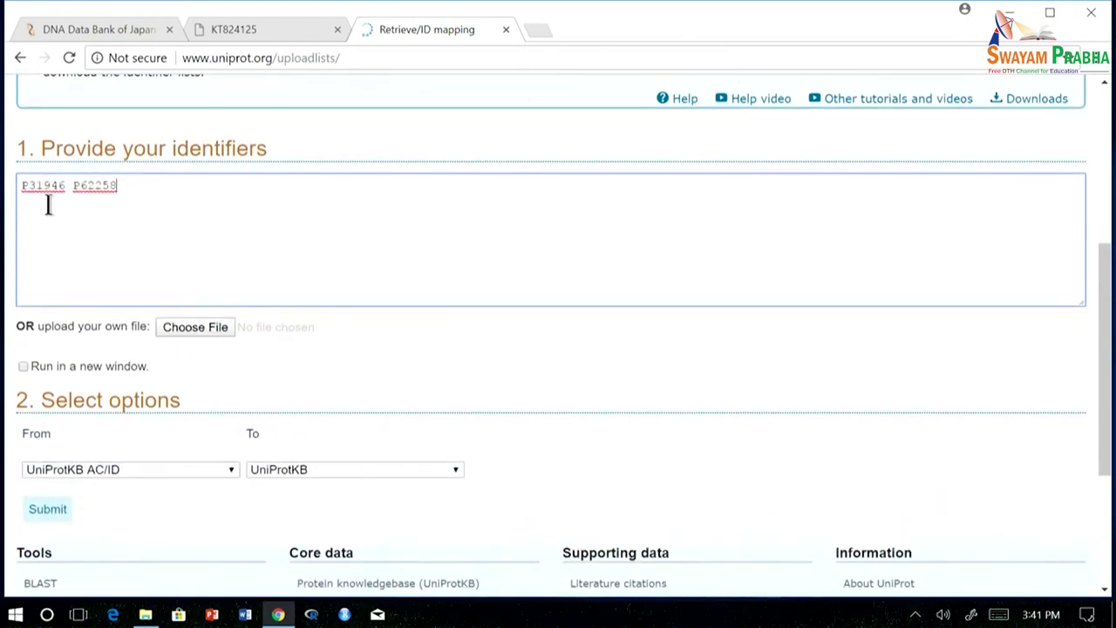
{"action": "left_click", "coordinate": [339, 469]}
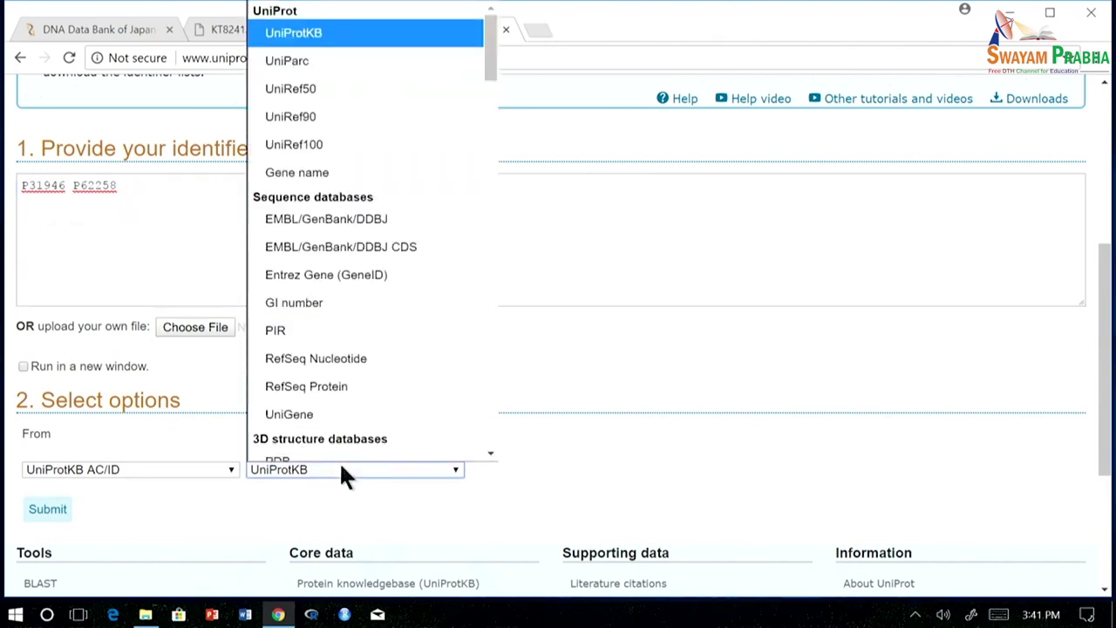
{"action": "scroll", "coordinate": [386, 410], "scroll_direction": "down", "scroll_amount": 3}
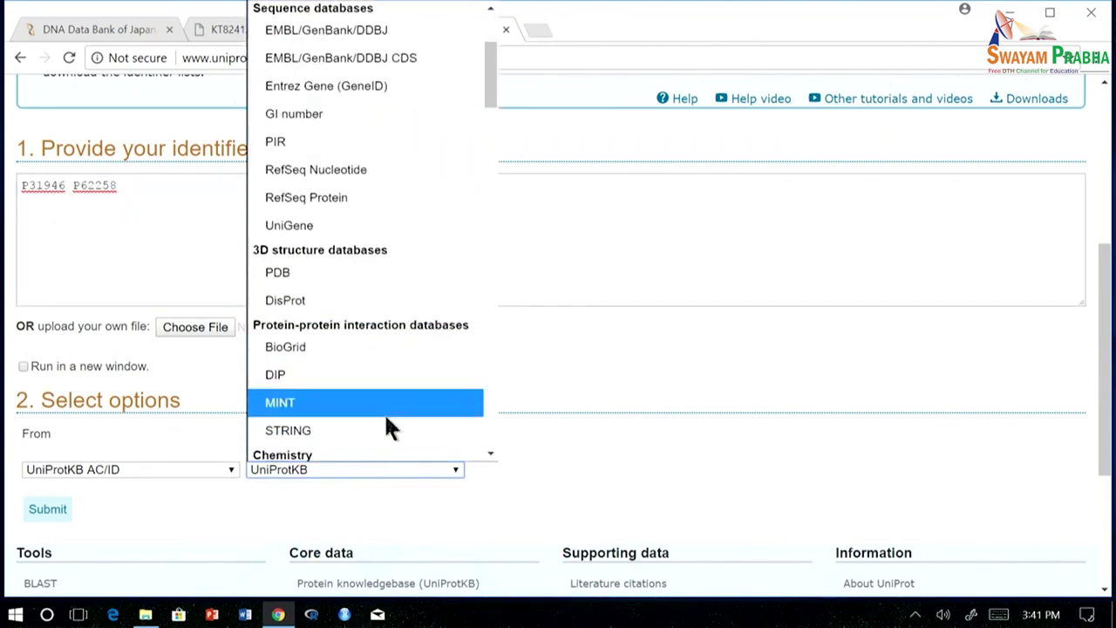
{"action": "left_click", "coordinate": [353, 271]}
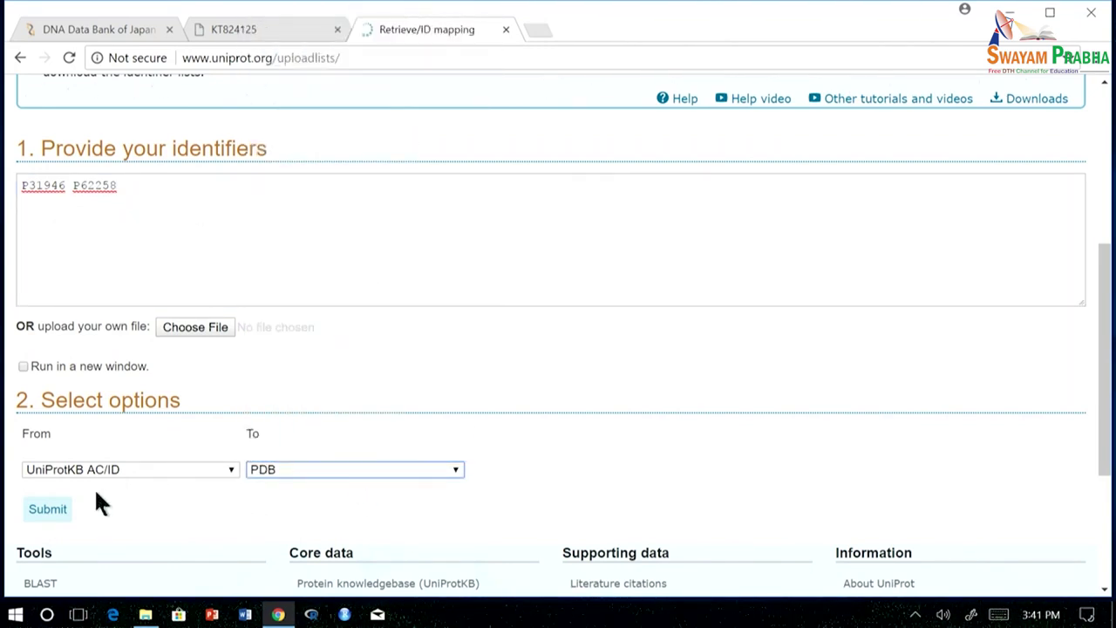
{"action": "scroll", "coordinate": [137, 461], "scroll_direction": "down", "scroll_amount": 1}
{"action": "left_click", "coordinate": [47, 421]}
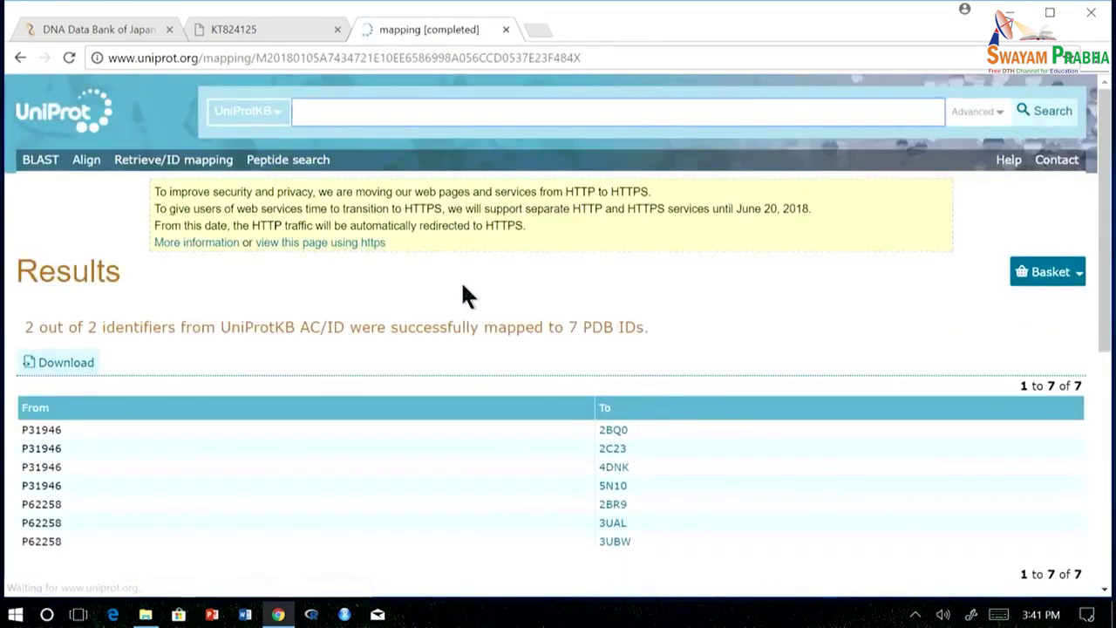
{"action": "scroll", "coordinate": [482, 318], "scroll_direction": "down", "scroll_amount": 2}
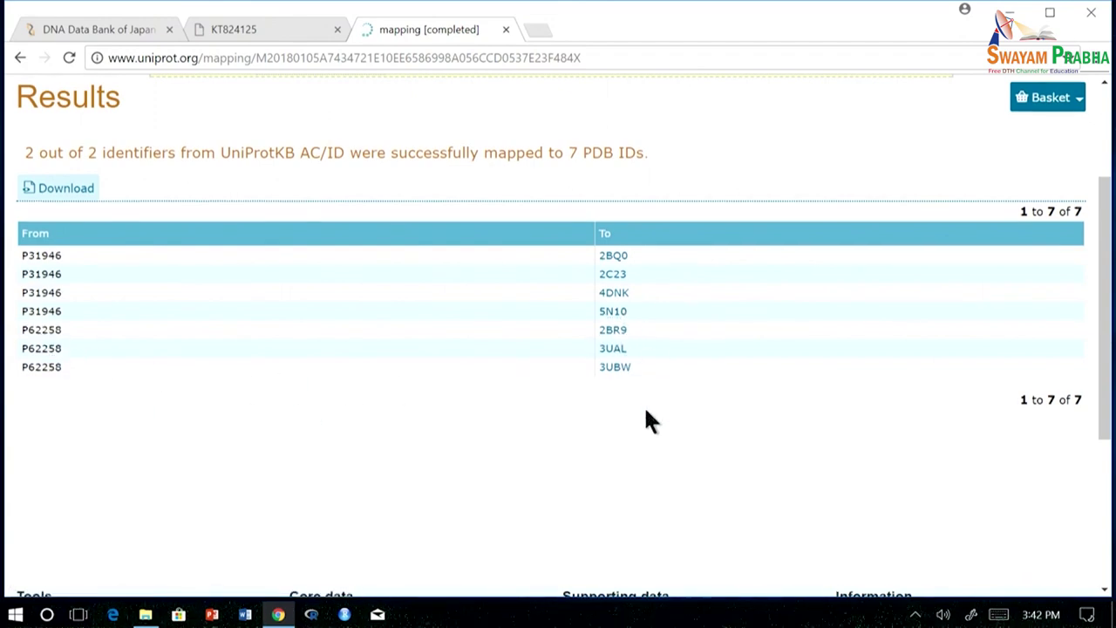
{"action": "scroll", "coordinate": [346, 310], "scroll_direction": "up", "scroll_amount": 2}
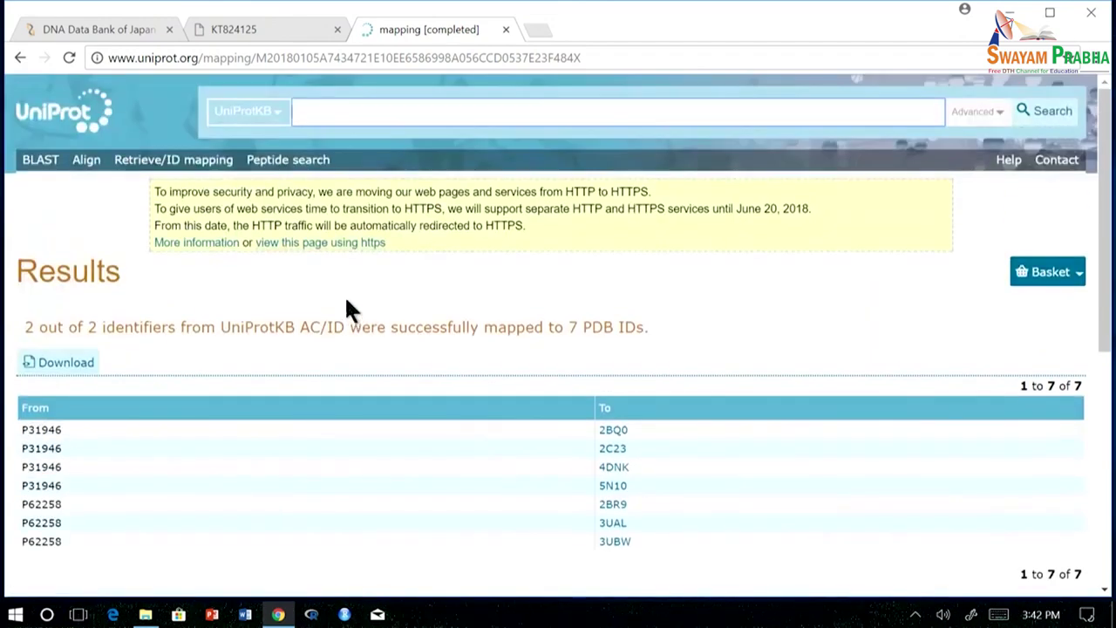
View the BLAST tool page and return to the UniProt home page to examine its databases, supporting data and tools
{"action": "left_click", "coordinate": [39, 161]}
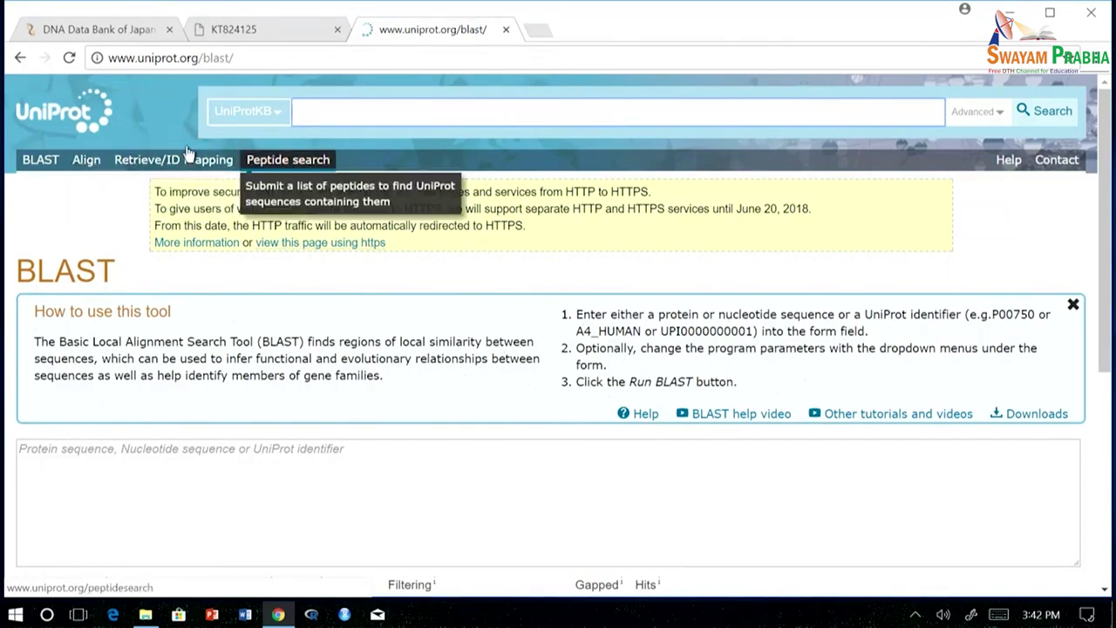
{"action": "left_click", "coordinate": [303, 161]}
{"action": "scroll", "coordinate": [306, 169], "scroll_direction": "down", "scroll_amount": 1}
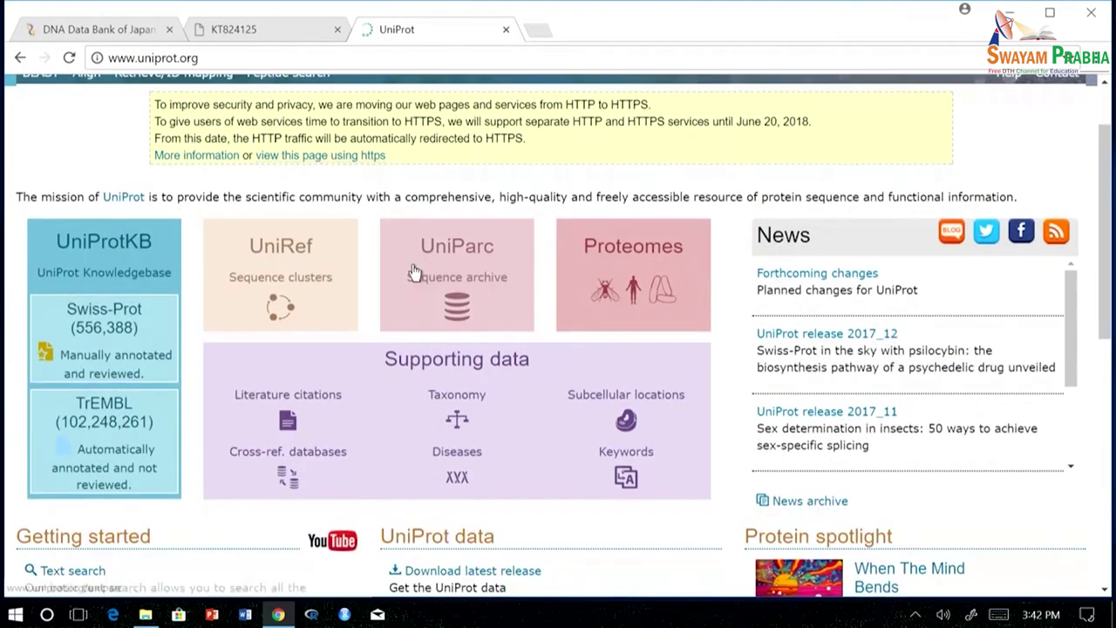
{"action": "scroll", "coordinate": [553, 334], "scroll_direction": "down", "scroll_amount": 1}
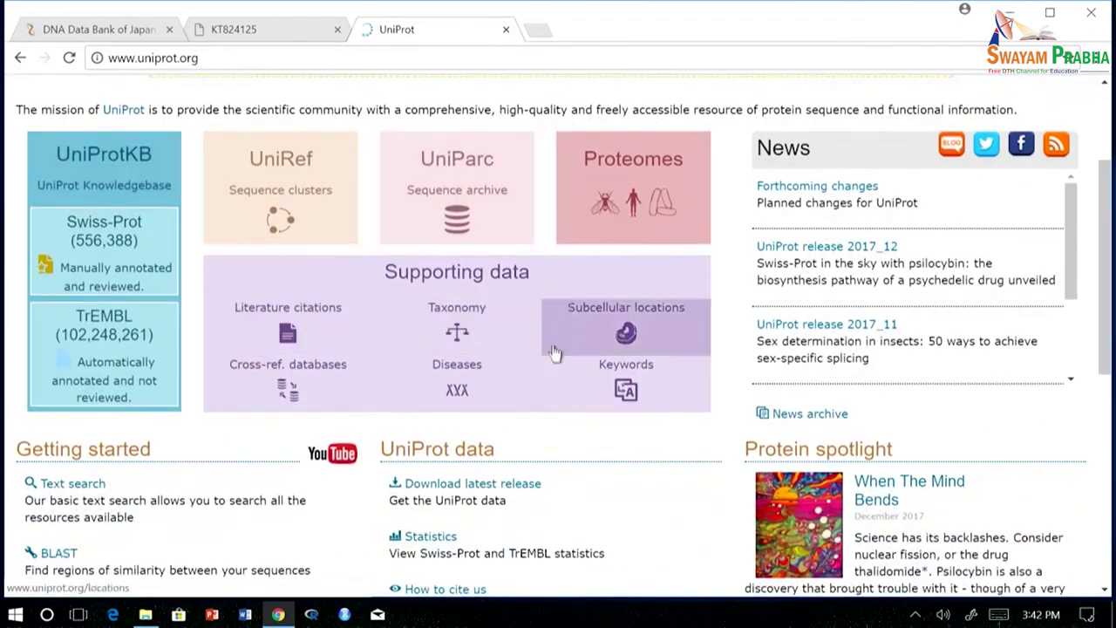
{"action": "scroll", "coordinate": [261, 384], "scroll_direction": "down", "scroll_amount": 1}
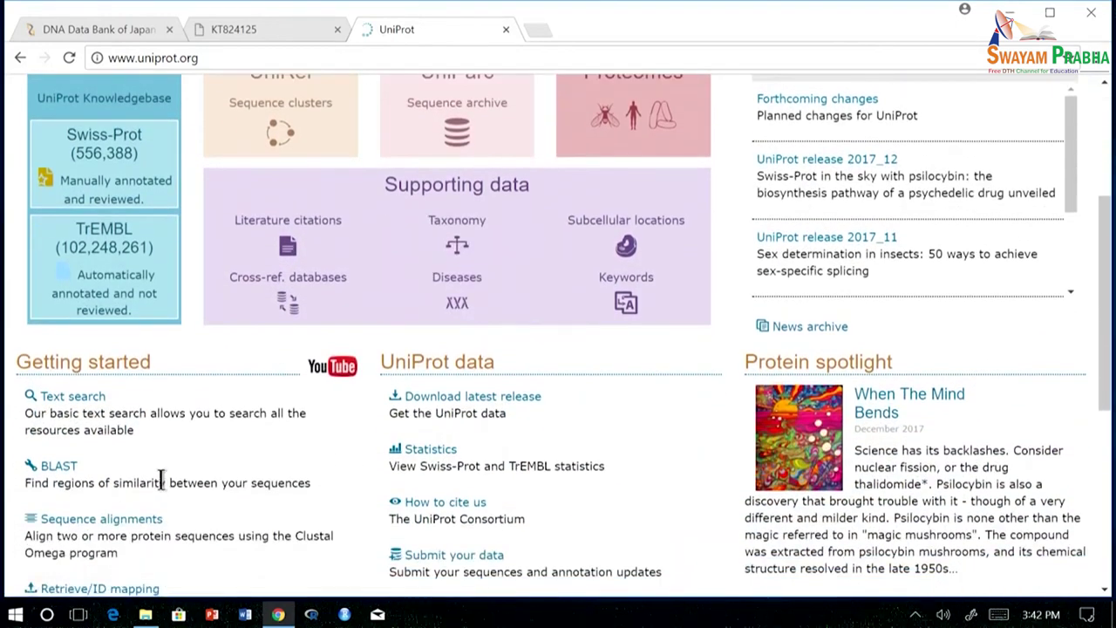
{"action": "scroll", "coordinate": [218, 486], "scroll_direction": "down", "scroll_amount": 1}
{"action": "scroll", "coordinate": [331, 388], "scroll_direction": "up", "scroll_amount": 2}
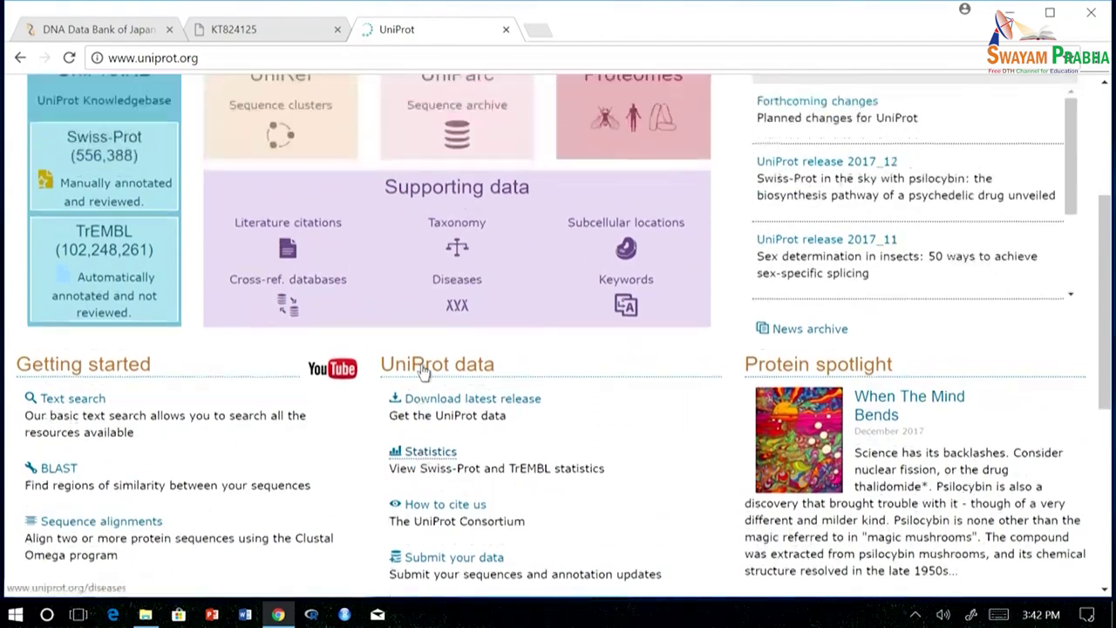
{"action": "scroll", "coordinate": [517, 450], "scroll_direction": "up", "scroll_amount": 1}
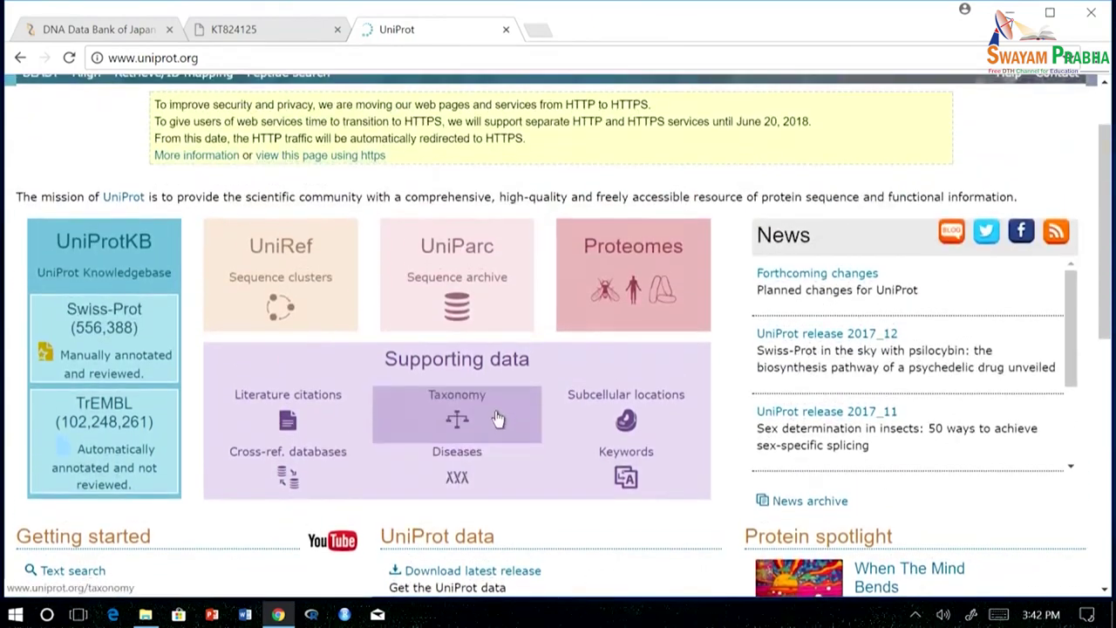